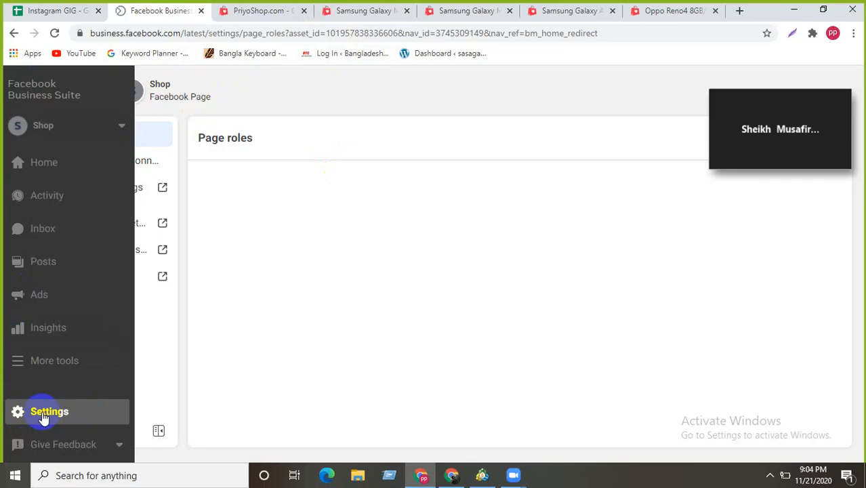
- Open the Bs creation business's Business settings in a new tab via Settings and More tools
click(42, 414)
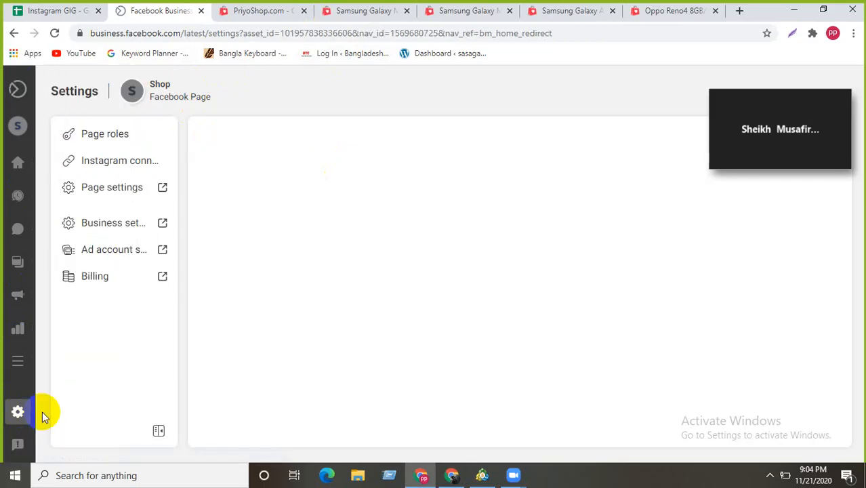
mouse_move(106, 323)
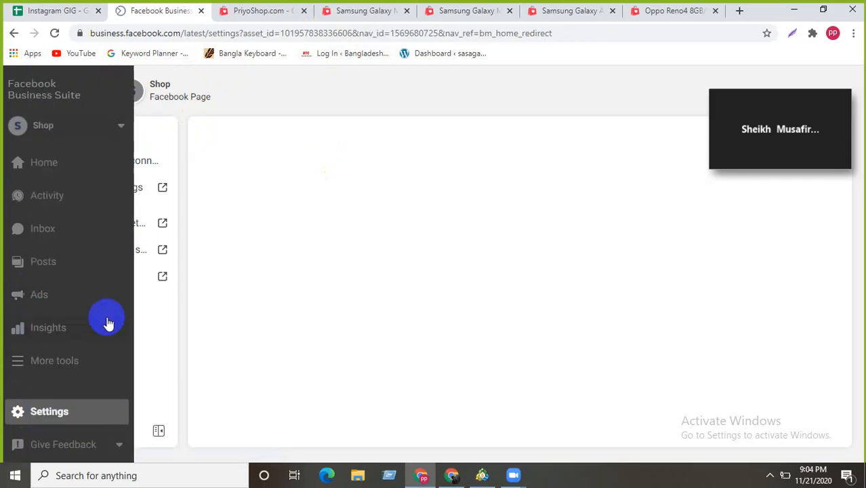
click(19, 362)
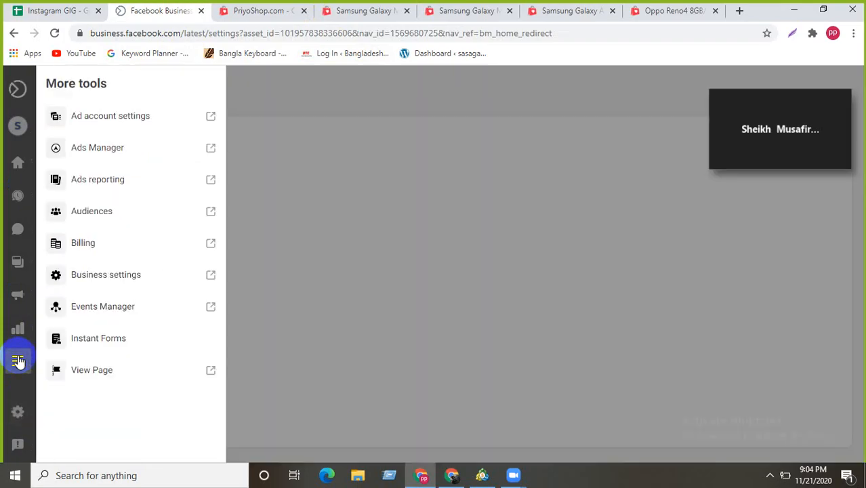
click(115, 277)
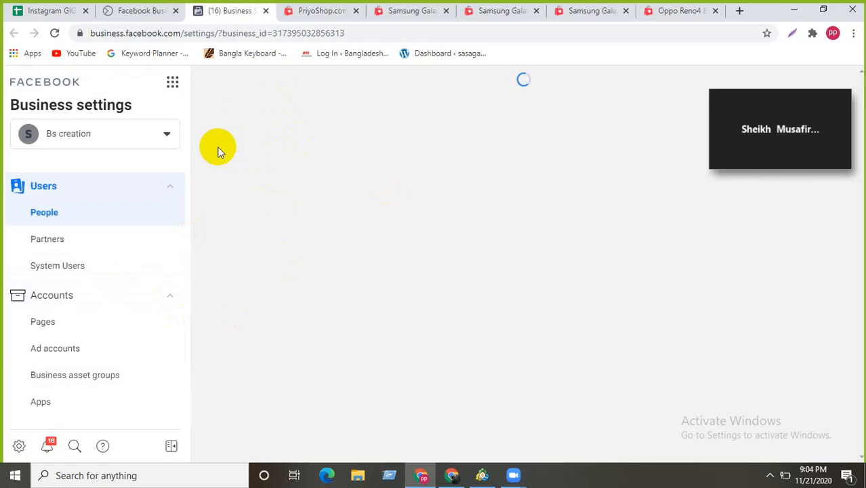
- Show Users > People, listing the two users and the admin's pages 2shop and Shop
click(57, 216)
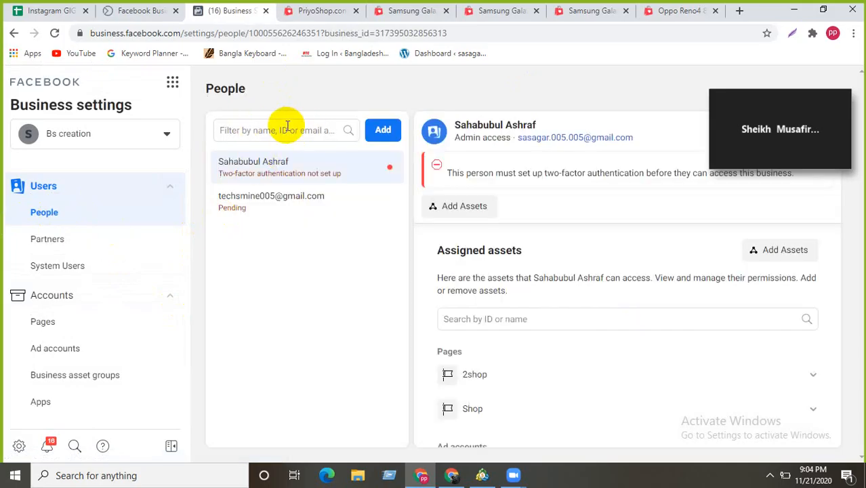
click(285, 127)
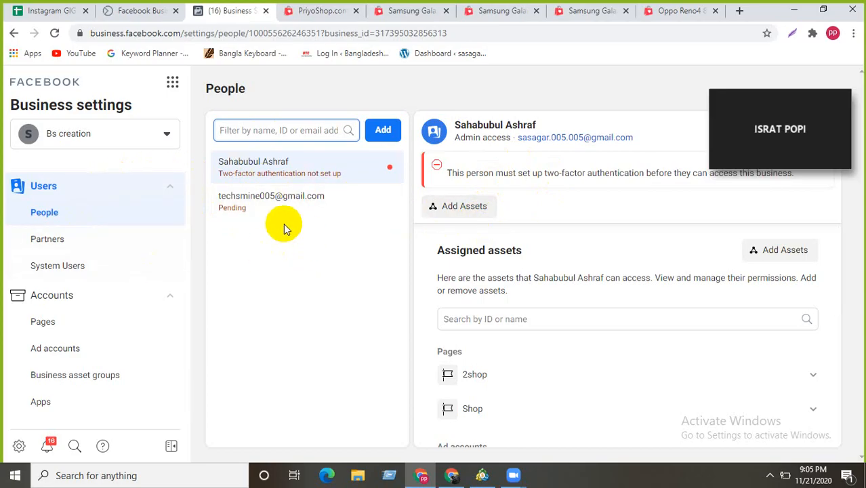
scroll(81, 271, down, 3)
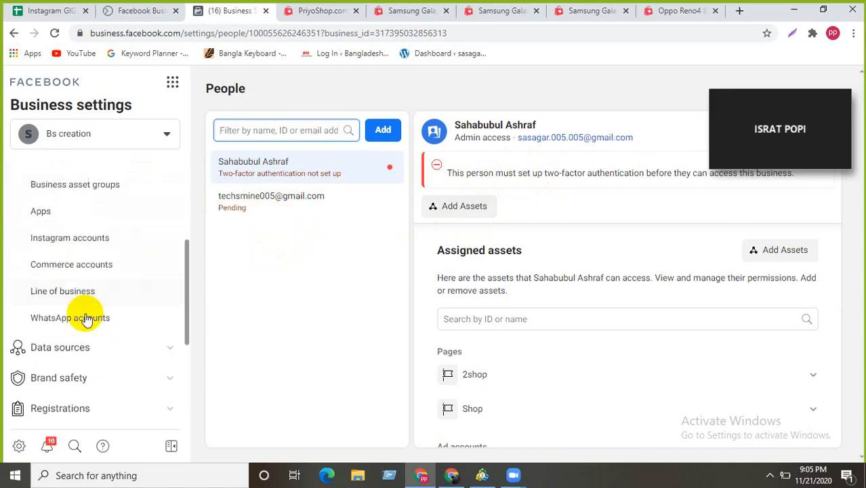
scroll(87, 317, up, 3)
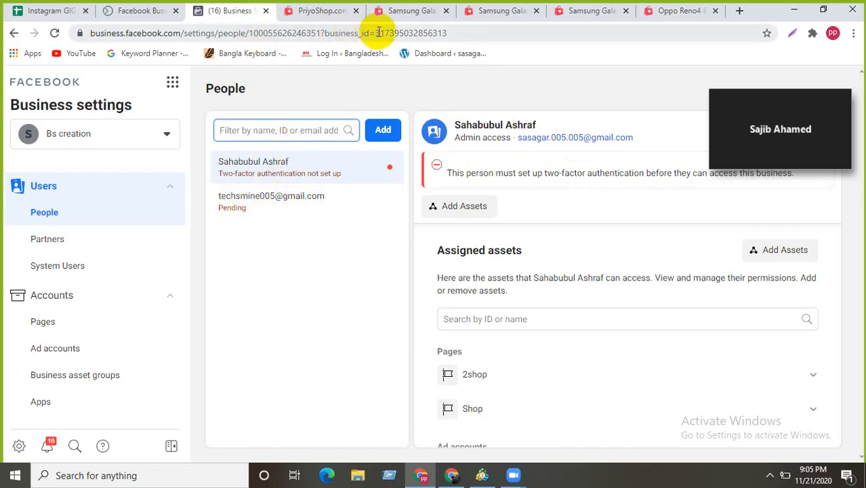
- Inspect the business_id in the address bar and focus the Filter people box
drag(375, 32, 487, 36)
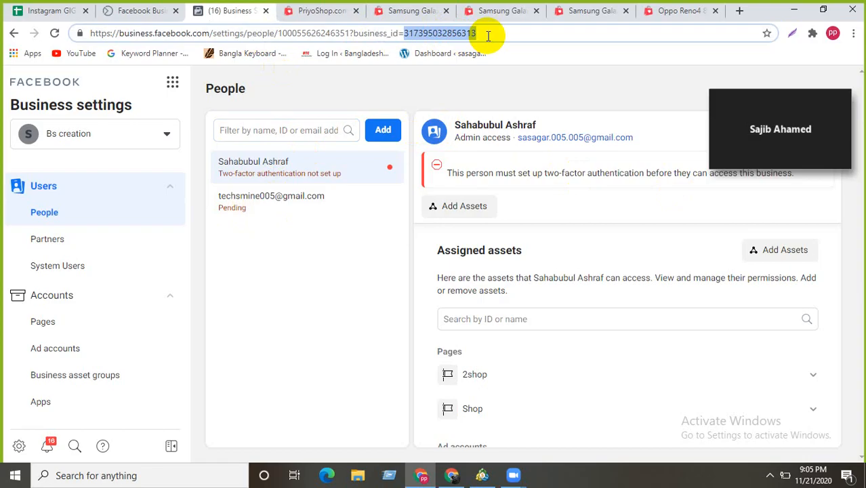
click(487, 36)
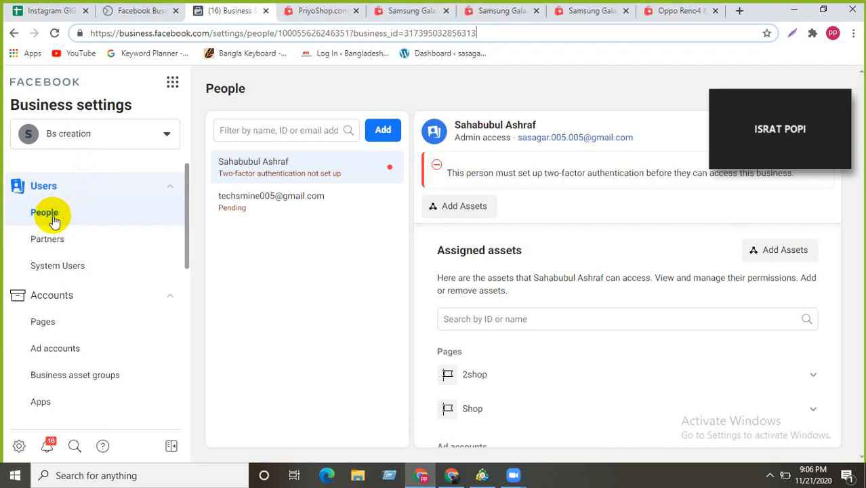
click(278, 129)
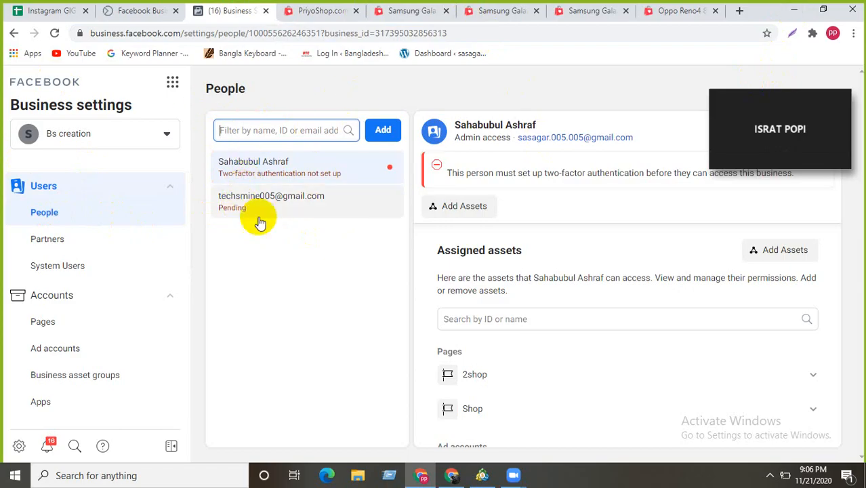
click(172, 85)
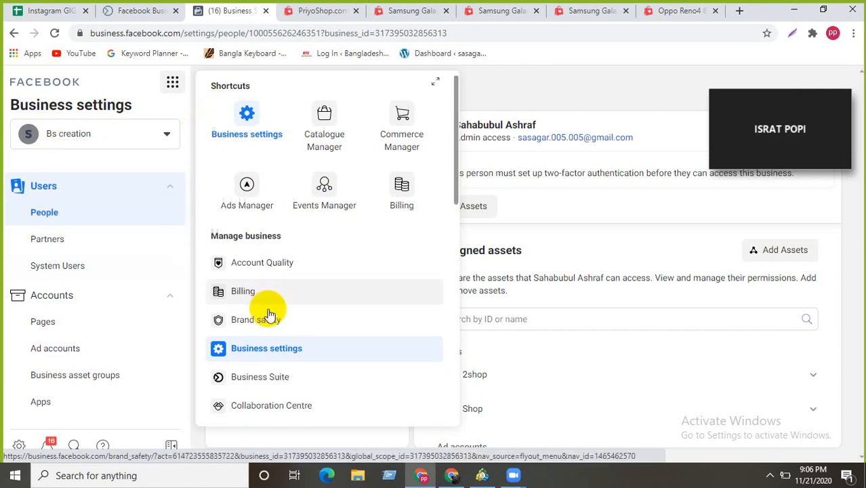
scroll(269, 310, down, 3)
scroll(265, 315, up, 4)
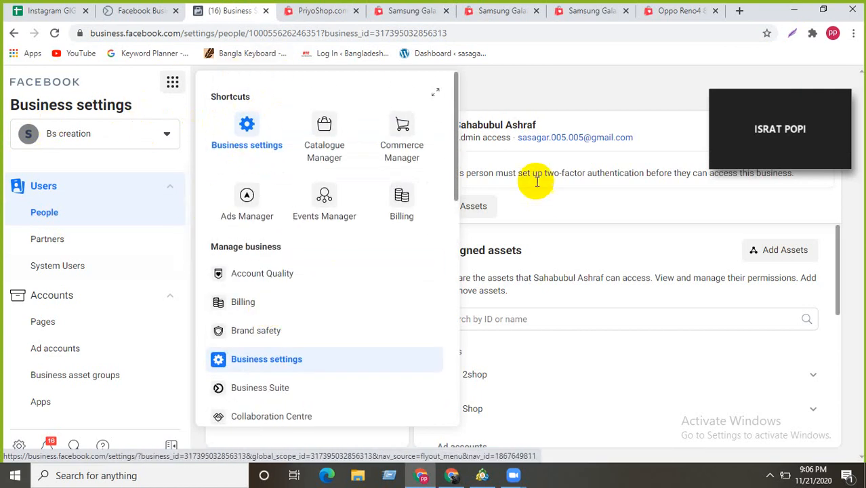
click(510, 97)
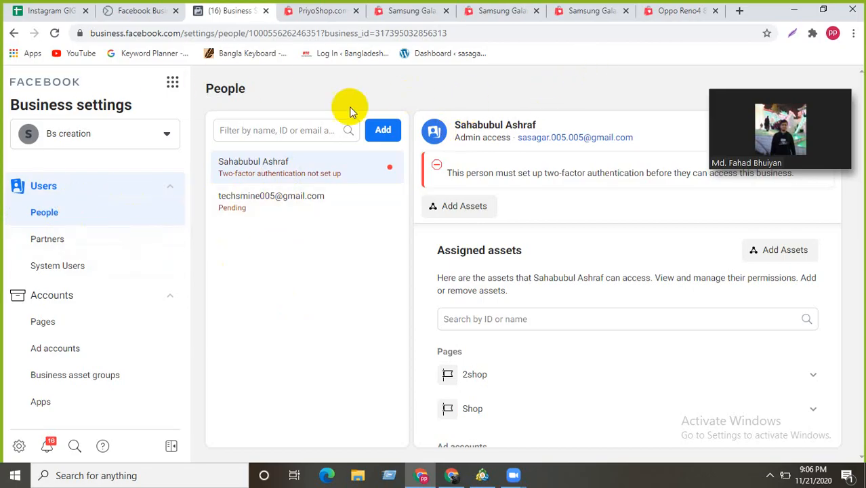
- Capture the whole People page with Lightshot and draw a red box around Users and People
click(793, 33)
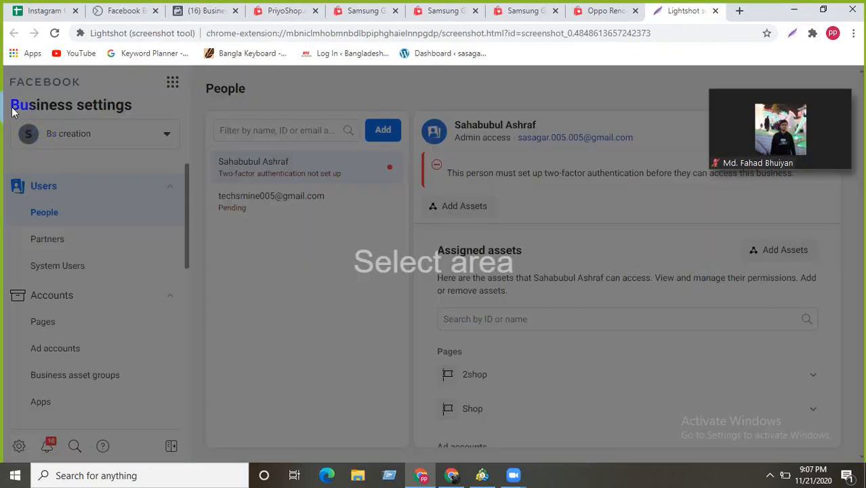
mouse_move(9, 80)
mouse_down()
mouse_move(17, 196)
mouse_move(129, 396)
mouse_move(451, 426)
mouse_move(739, 438)
mouse_move(856, 459)
mouse_move(846, 464)
mouse_up()
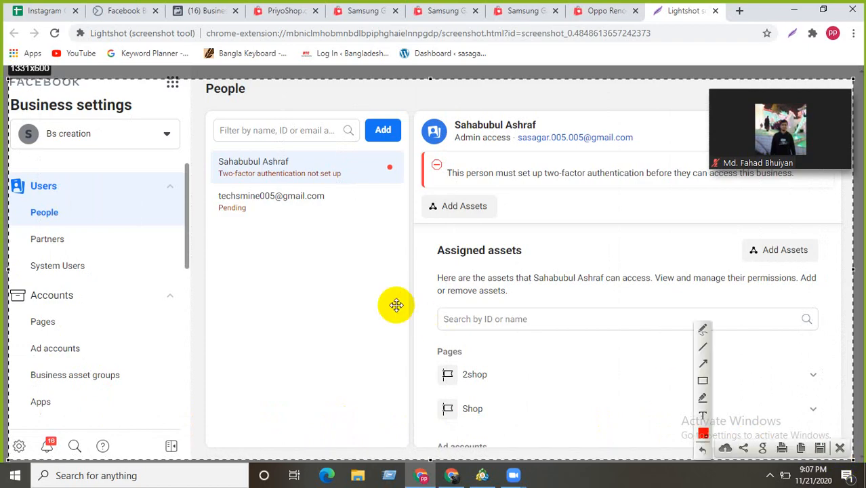
click(703, 379)
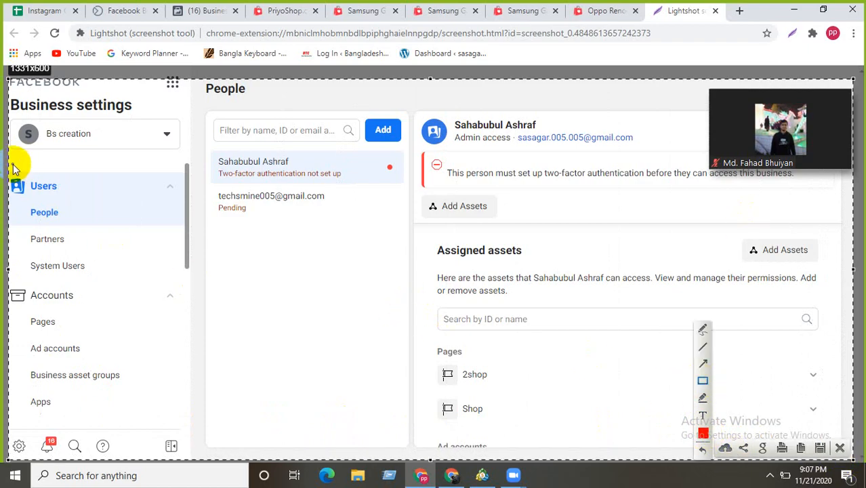
mouse_move(13, 165)
mouse_down()
mouse_move(15, 184)
mouse_move(107, 224)
mouse_move(180, 225)
mouse_up()
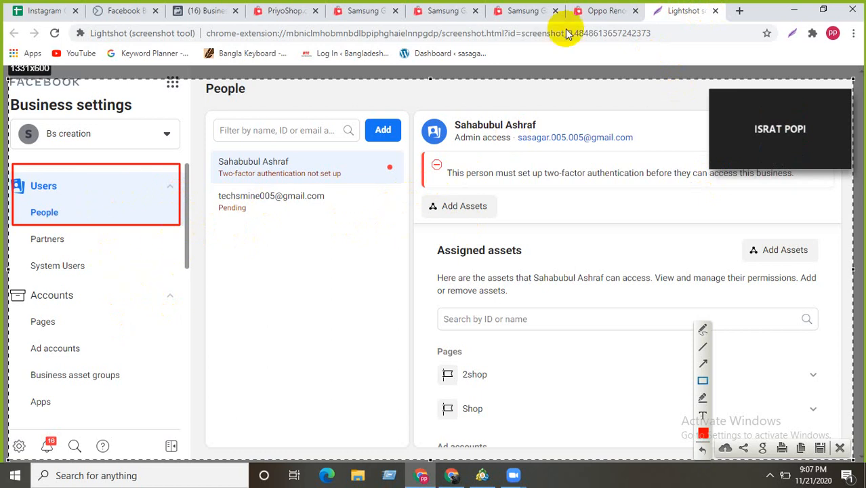
click(739, 11)
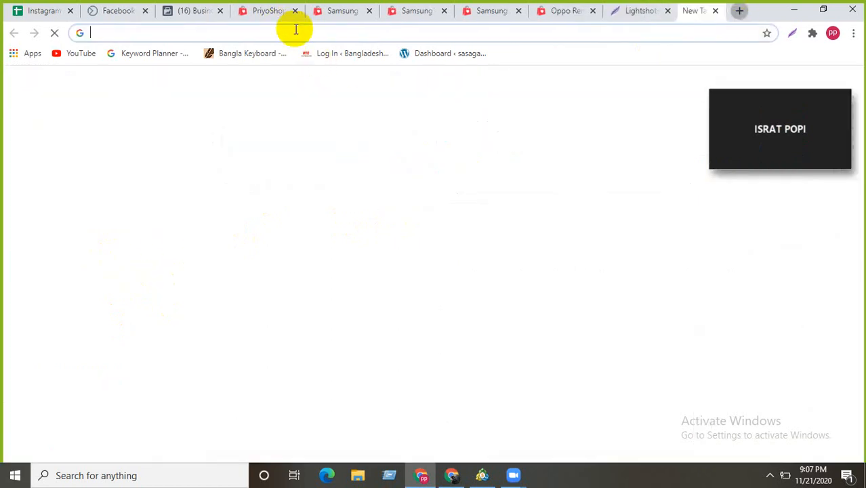
- Go to the Fiverr website in the new tab
click(294, 29)
text(f)
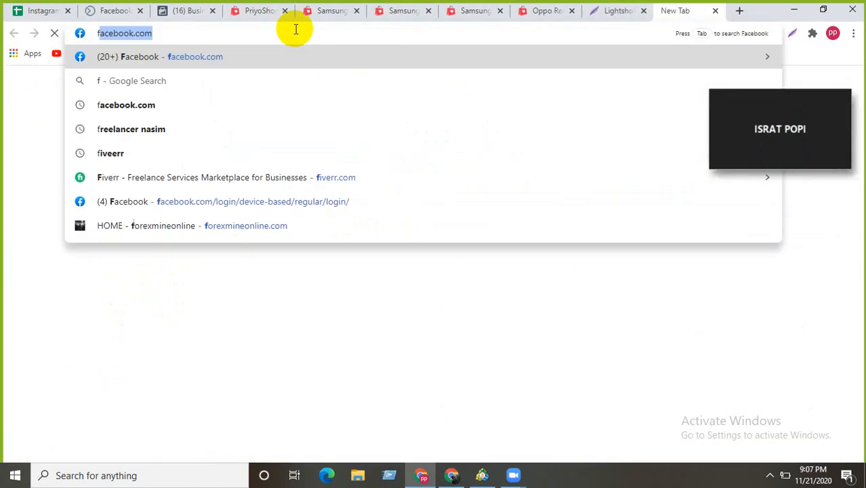
text(iverr)
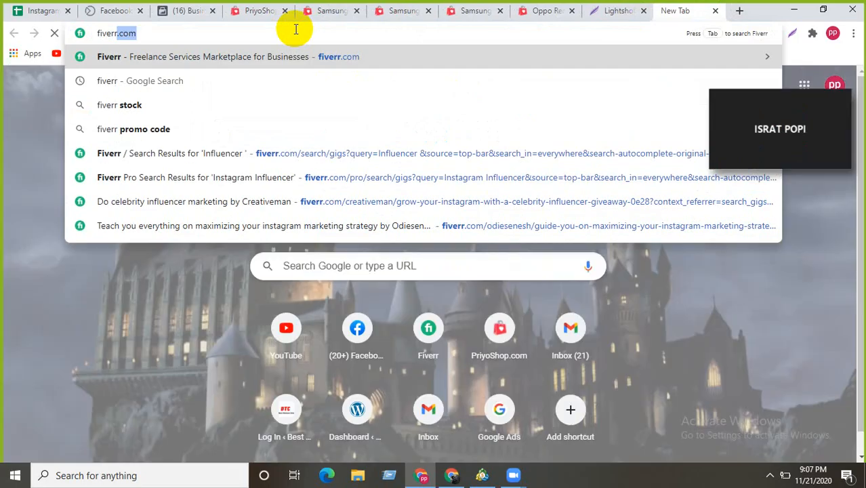
key(Return)
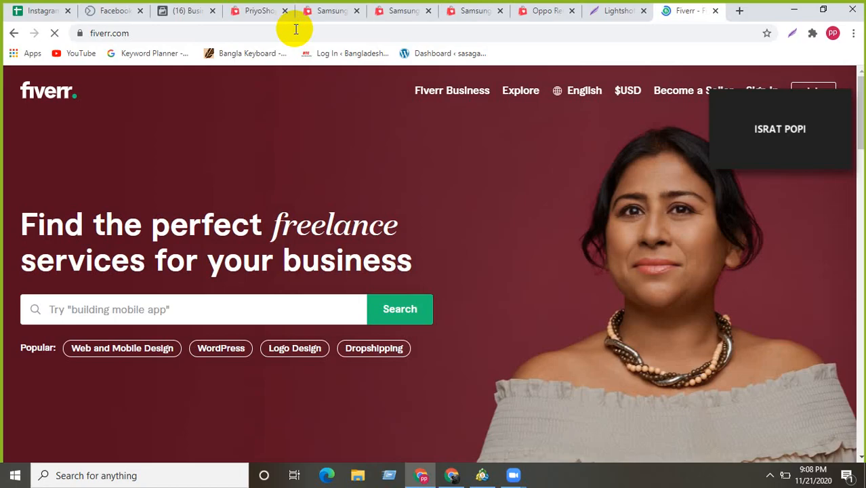
scroll(287, 155, down, 1)
scroll(287, 153, down, 3)
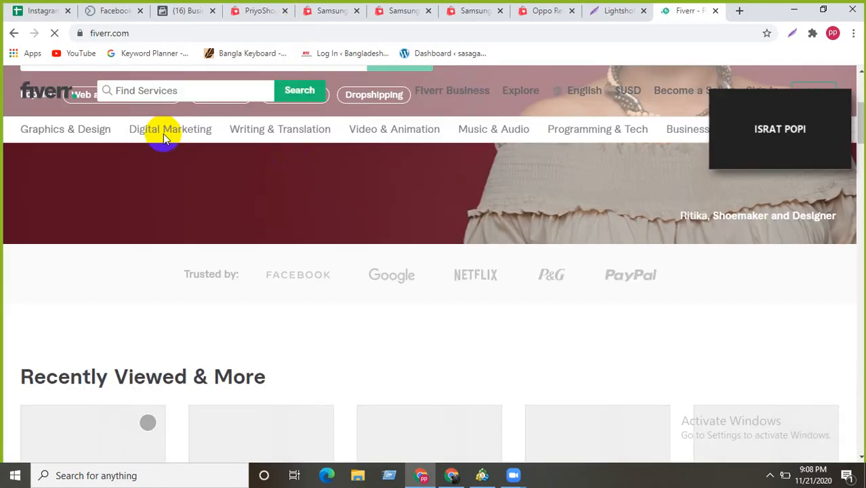
scroll(164, 134, up, 1)
- Search Fiverr services for 'facebook ads', showing 13,473 results
click(172, 92)
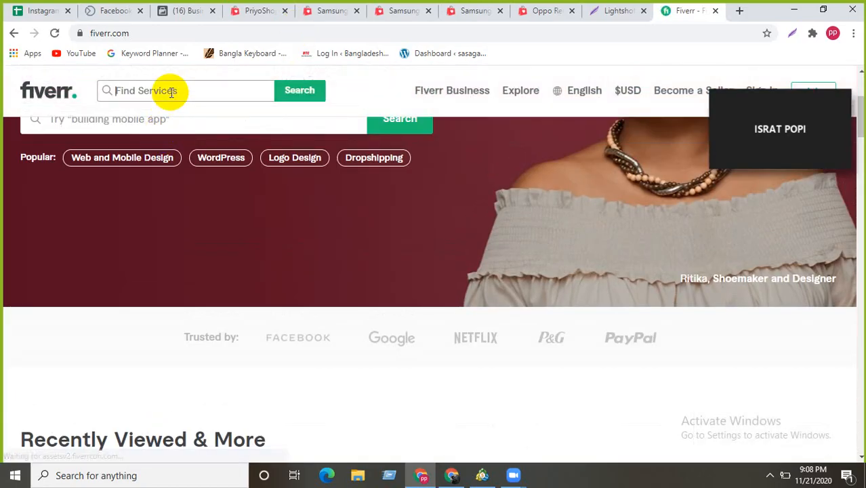
text(face)
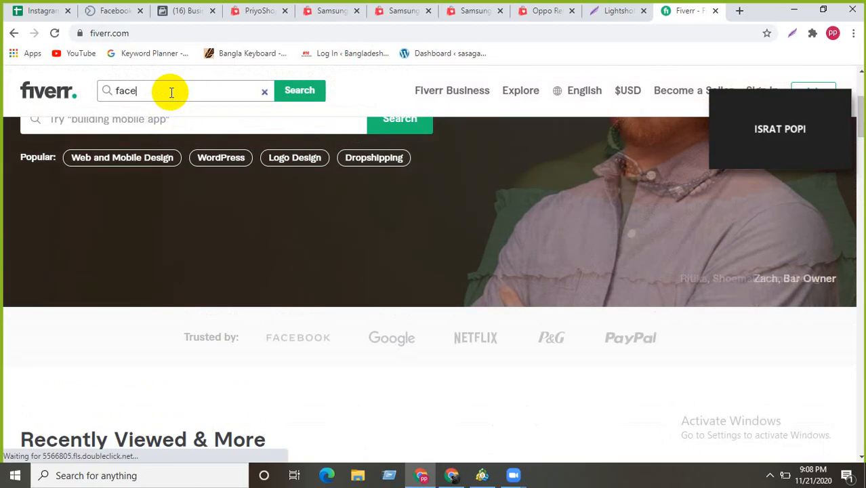
text(book )
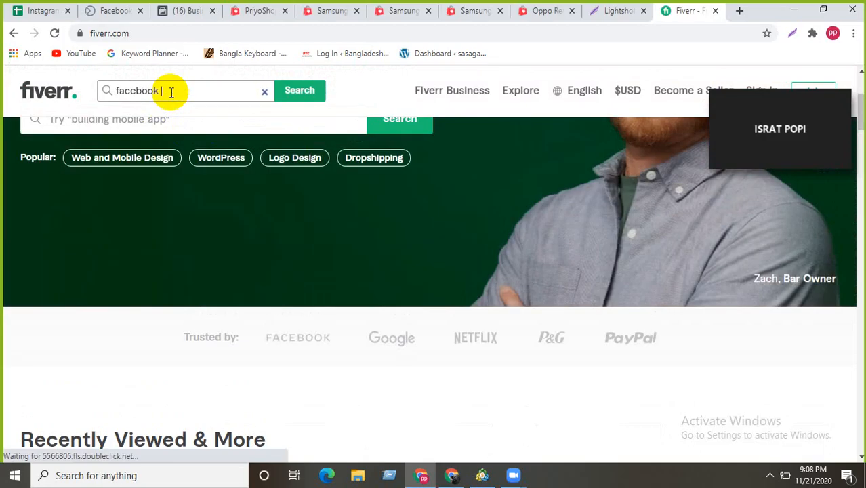
text(ads)
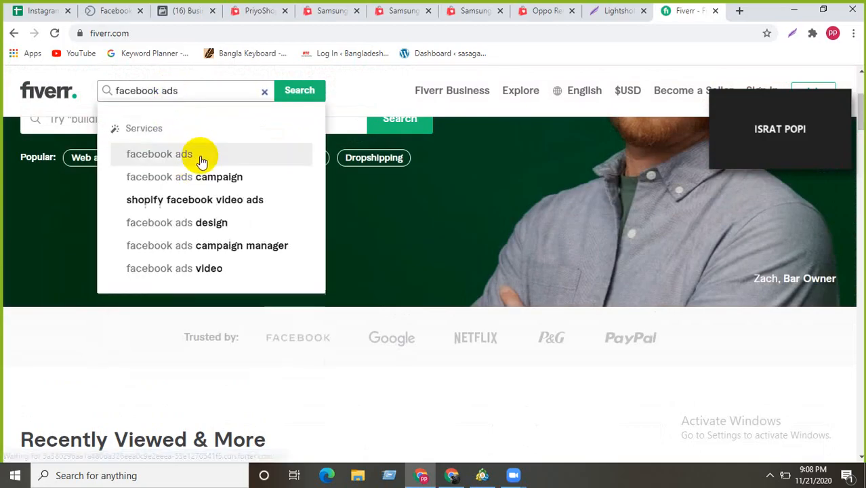
click(201, 160)
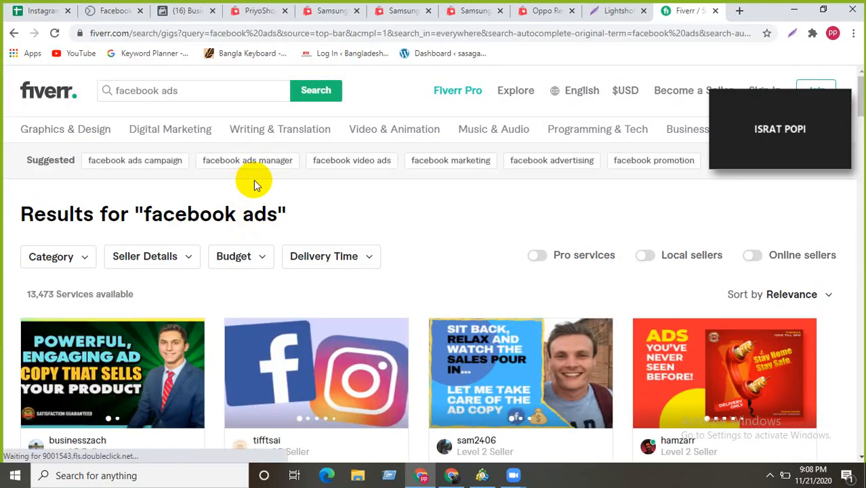
- Return to the Fiverr 'facebook ads' results and browse the gig cards and their prices
click(261, 17)
drag(145, 33, 74, 42)
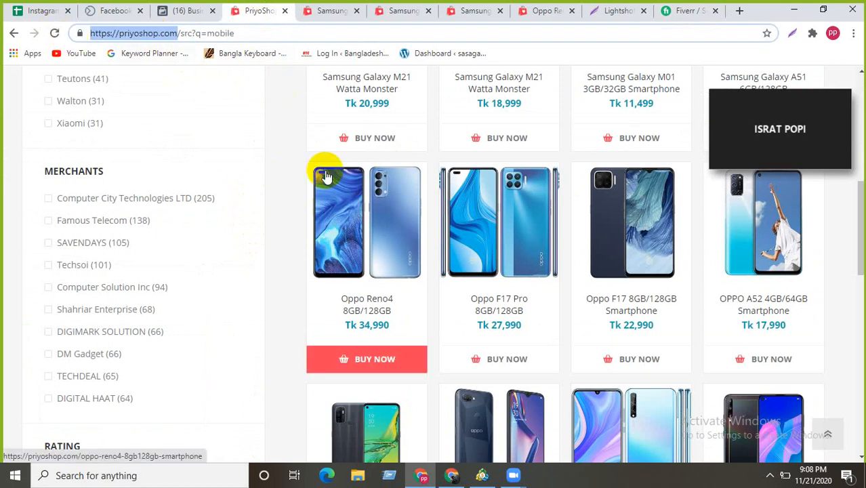
click(669, 16)
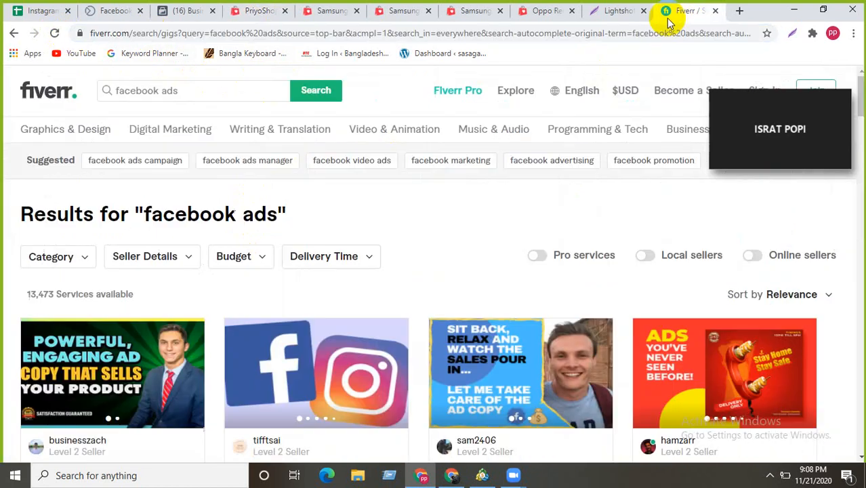
scroll(243, 297, down, 5)
scroll(245, 302, up, 1)
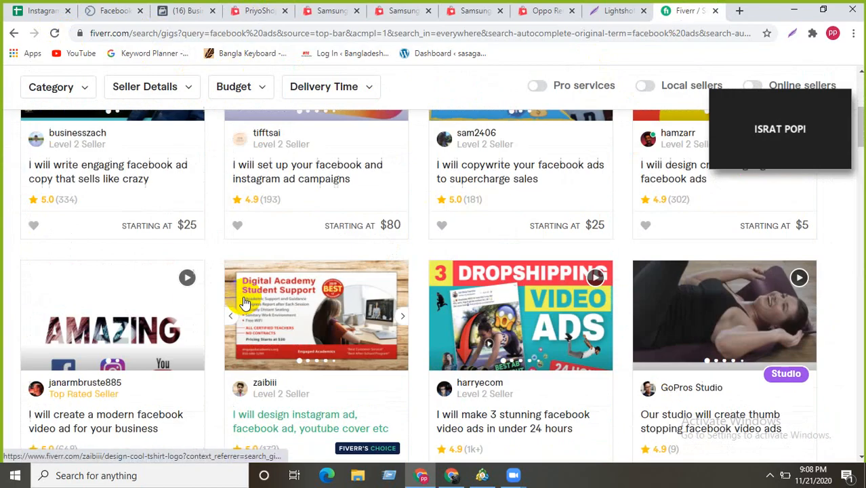
scroll(244, 302, up, 5)
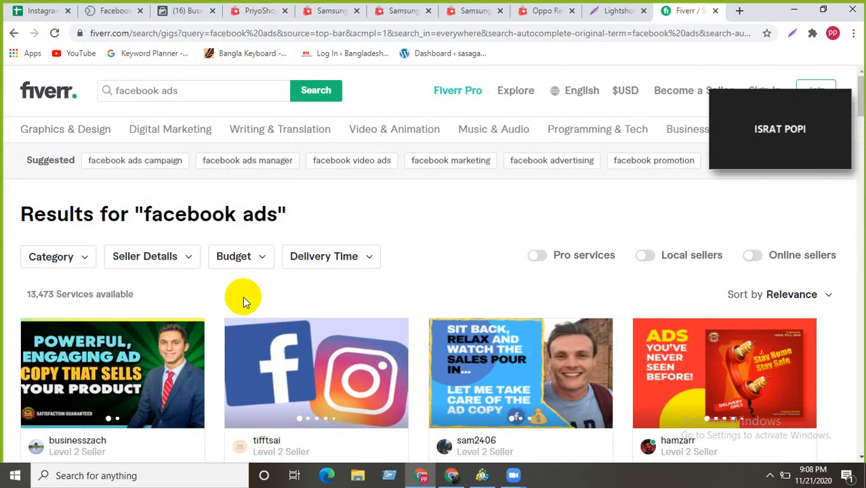
scroll(243, 297, down, 10)
scroll(242, 296, up, 8)
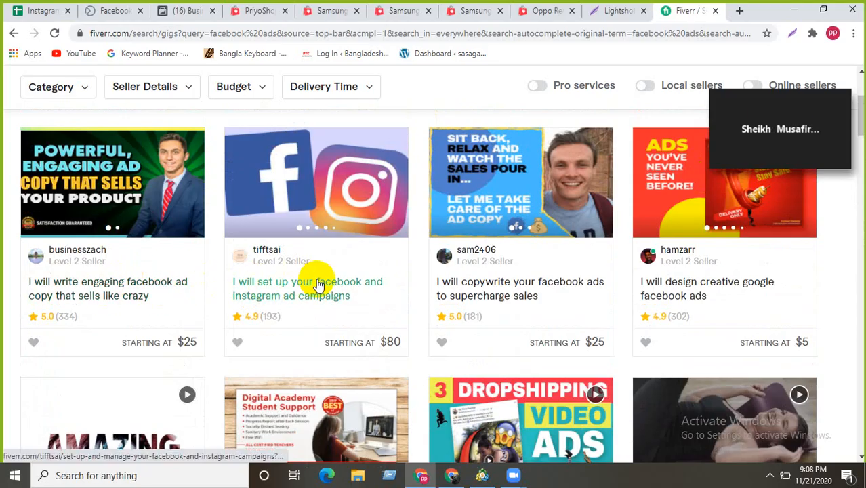
scroll(319, 285, down, 1)
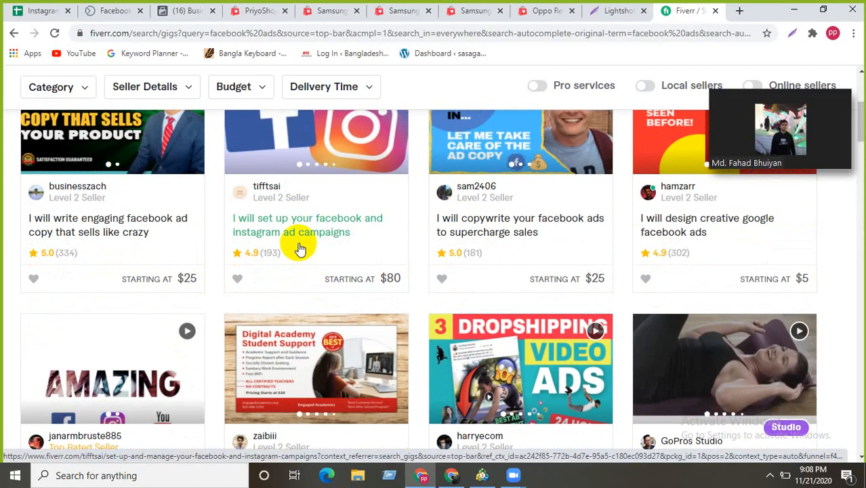
- Review the $80 Facebook and Instagram ad campaign setup gig, then close the Lightshot tab
click(298, 229)
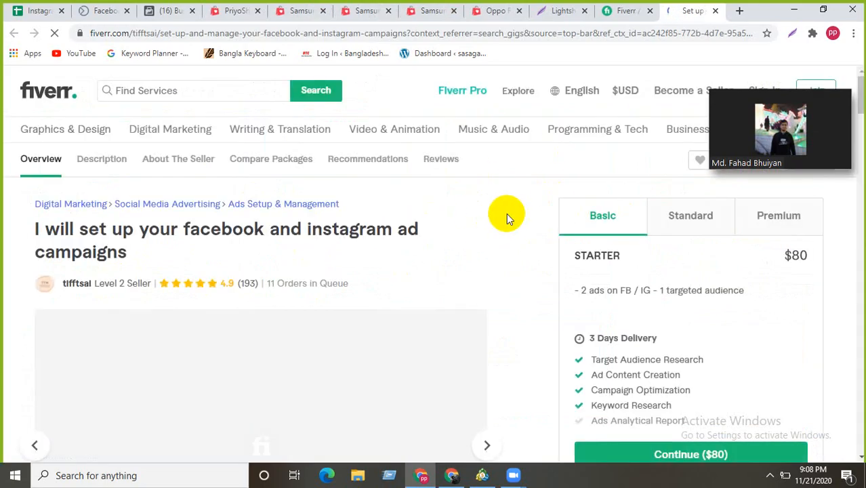
scroll(209, 223, down, 3)
scroll(209, 223, down, 4)
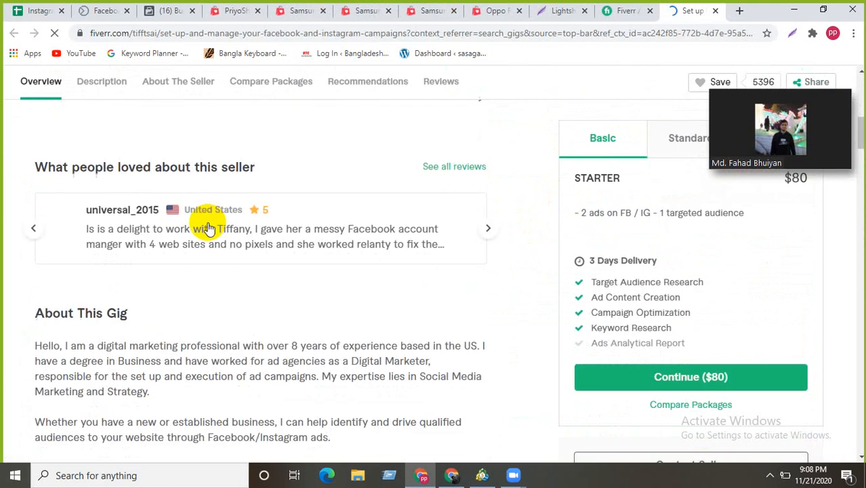
scroll(209, 225, down, 5)
scroll(209, 226, down, 15)
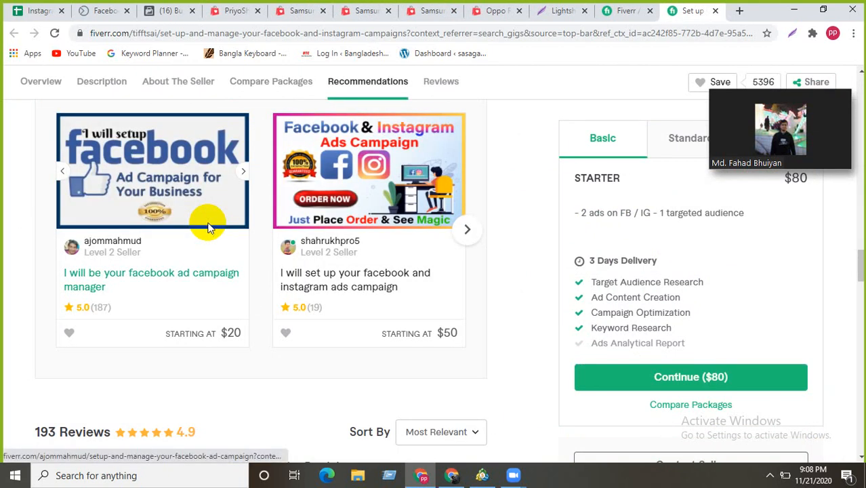
scroll(209, 227, down, 4)
scroll(209, 227, down, 11)
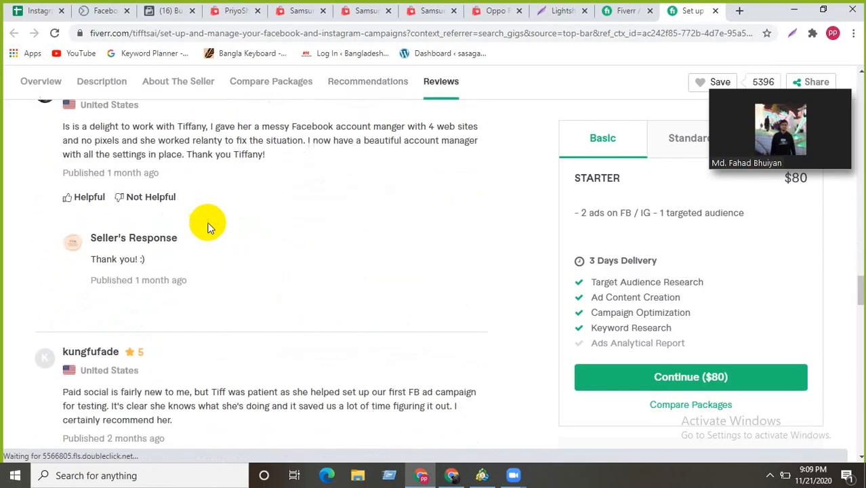
scroll(203, 234, down, 7)
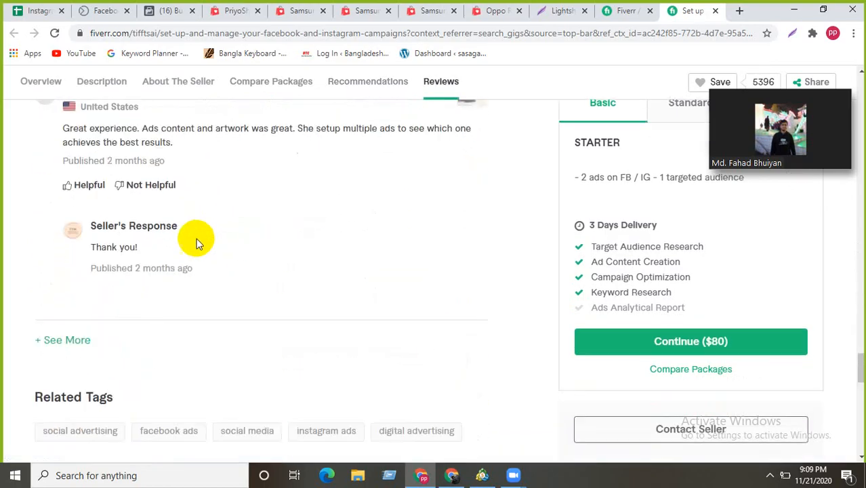
scroll(191, 251, down, 1)
scroll(183, 248, up, 7)
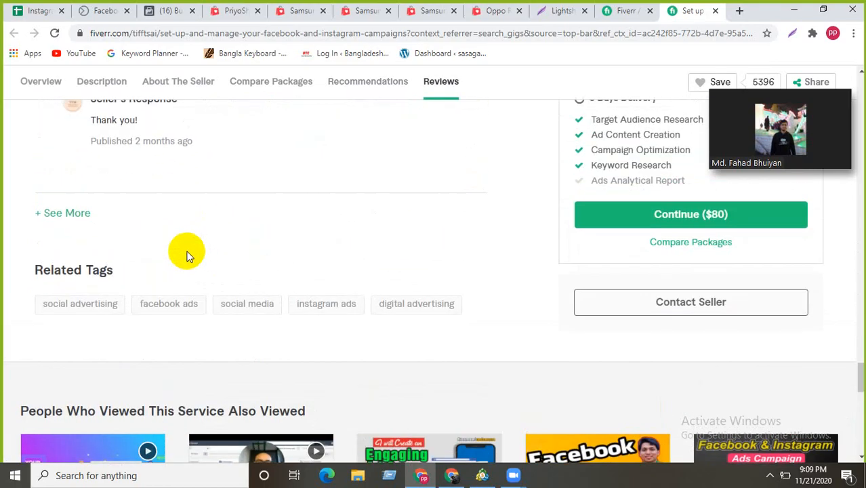
scroll(172, 242, up, 15)
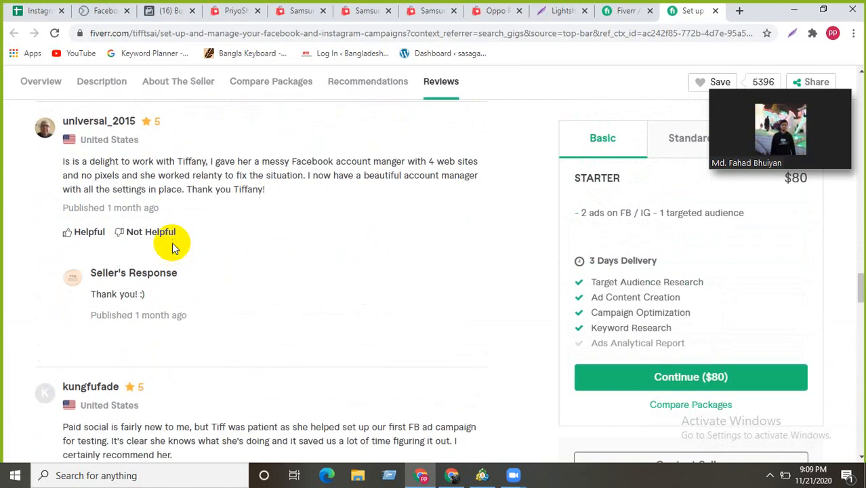
scroll(173, 242, up, 7)
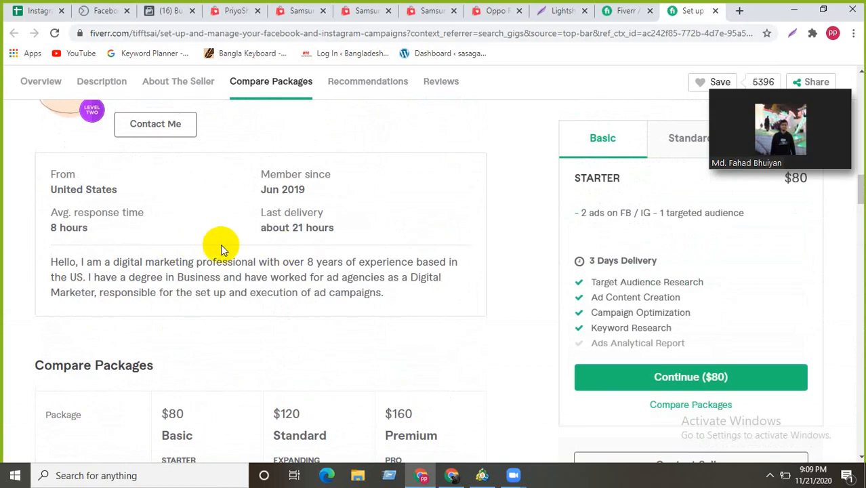
scroll(347, 284, down, 10)
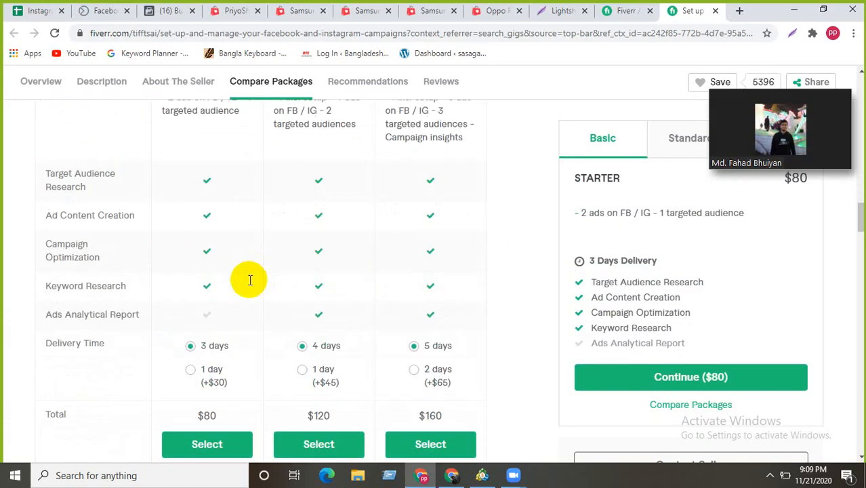
scroll(248, 285, down, 5)
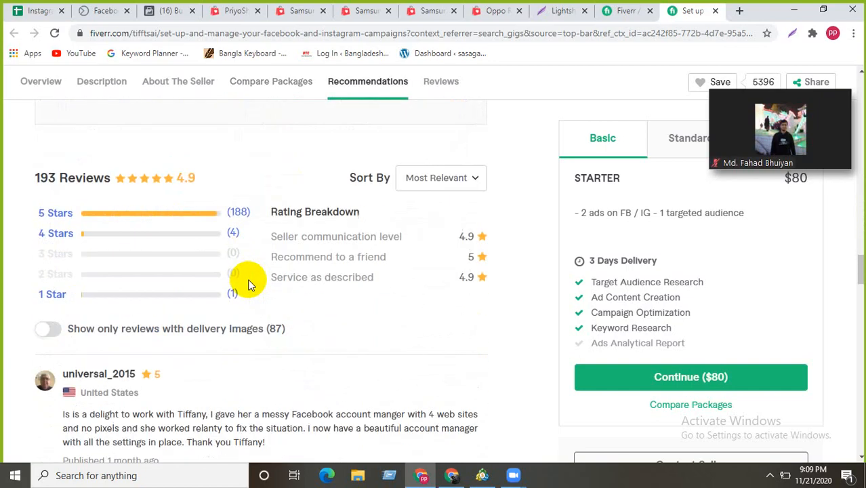
scroll(248, 285, up, 4)
scroll(248, 285, up, 12)
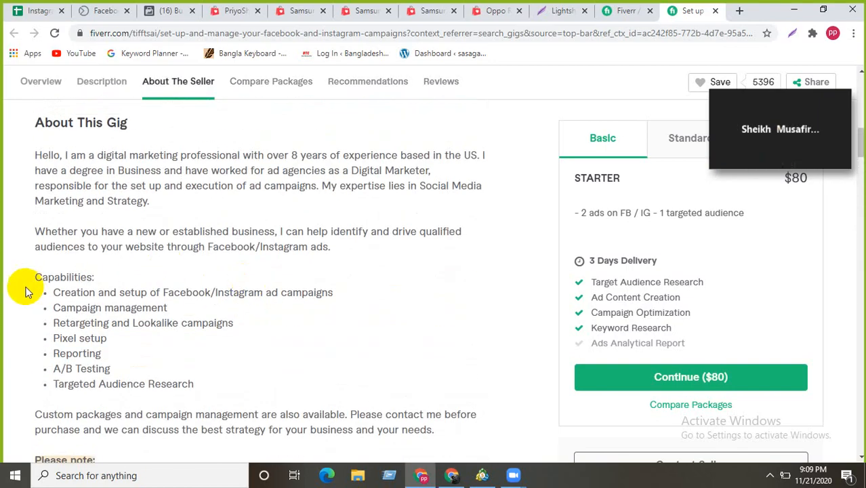
scroll(40, 292, down, 1)
scroll(88, 318, down, 1)
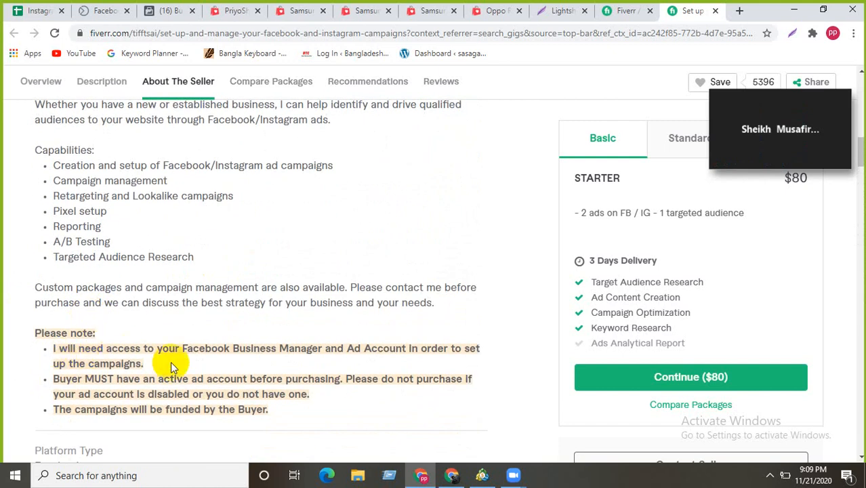
scroll(168, 343, down, 2)
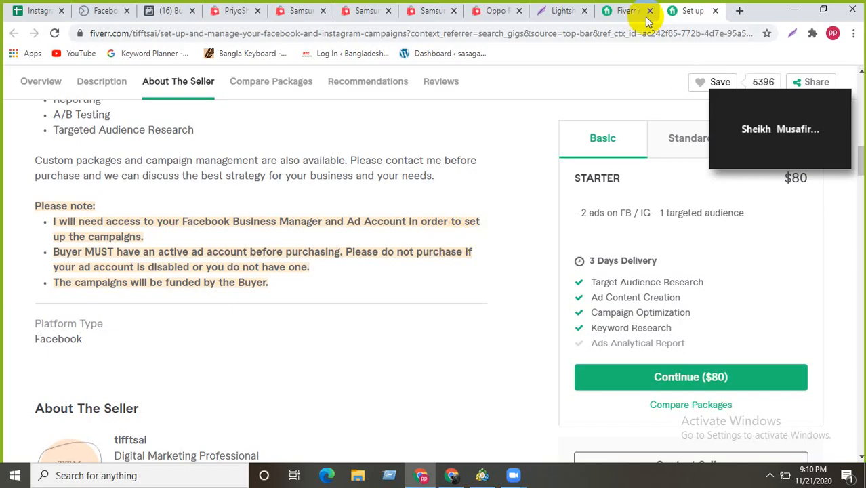
click(585, 11)
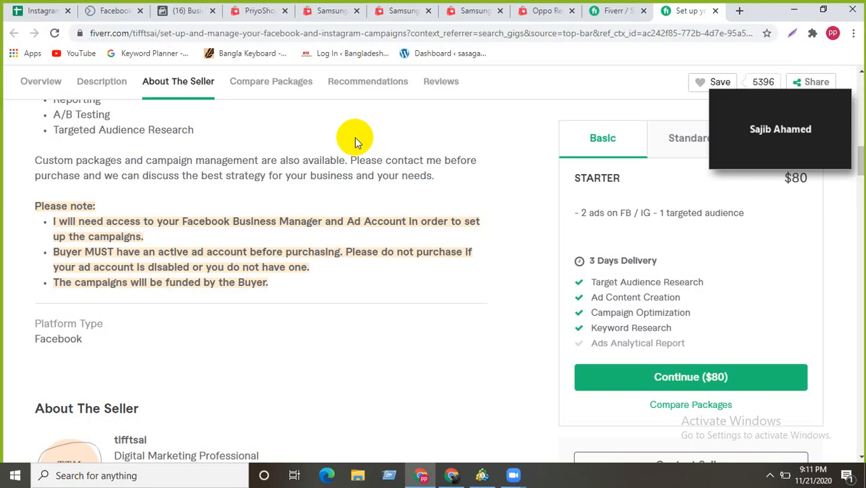
scroll(294, 290, up, 3)
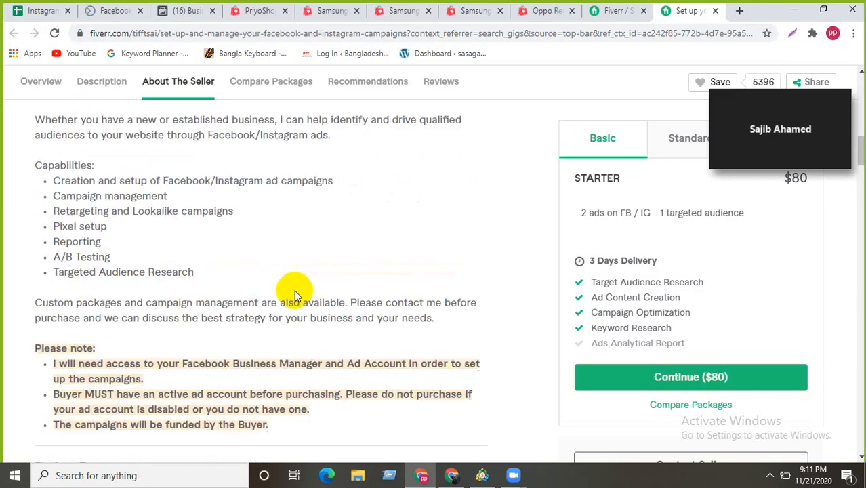
scroll(294, 291, up, 10)
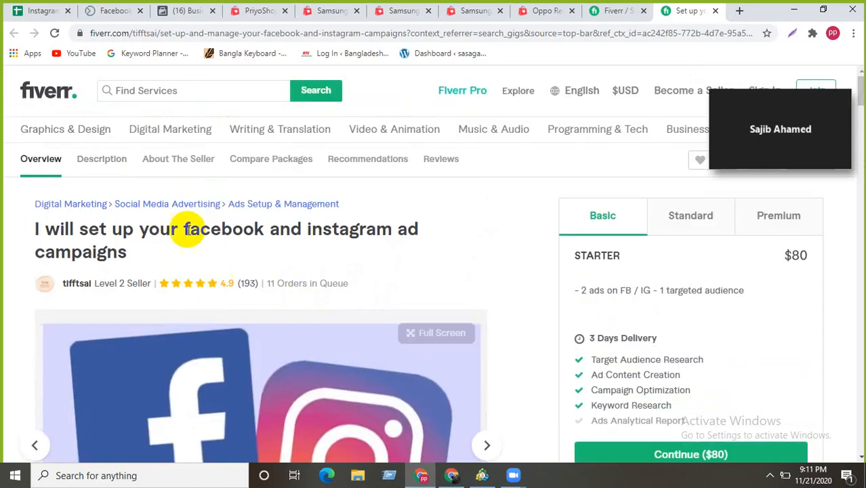
scroll(336, 229, down, 2)
scroll(340, 229, down, 6)
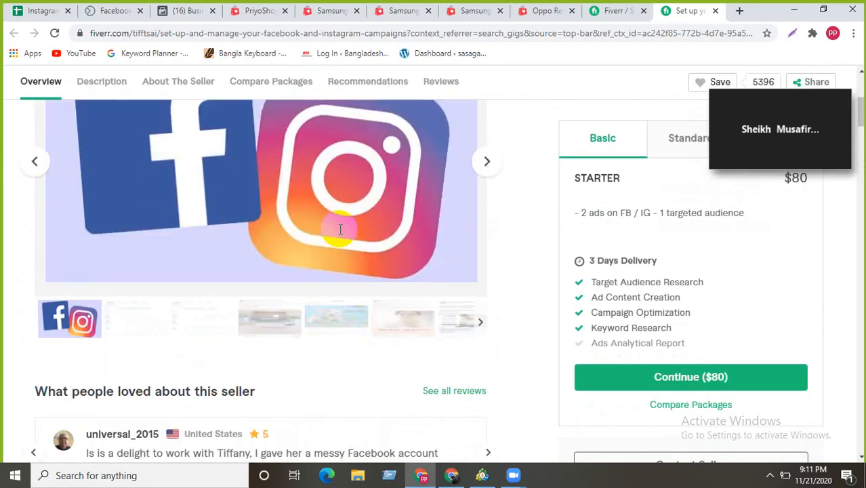
scroll(341, 233, down, 2)
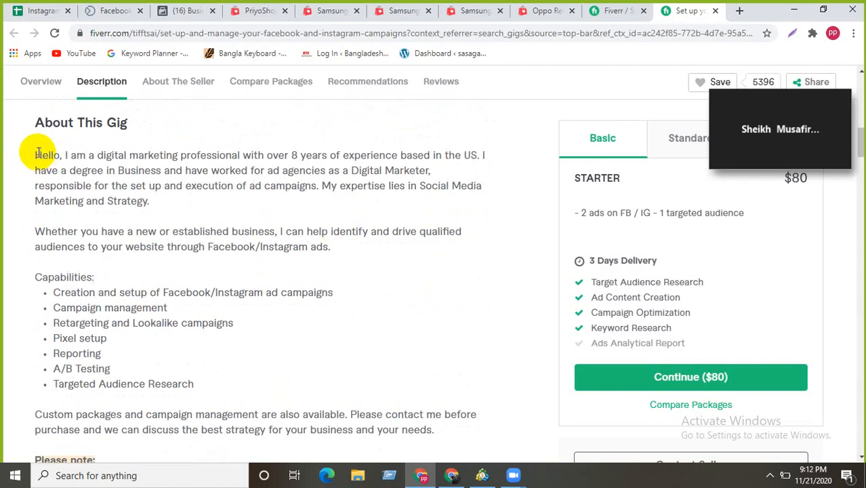
drag(37, 152, 184, 337)
click(453, 254)
scroll(453, 254, down, 2)
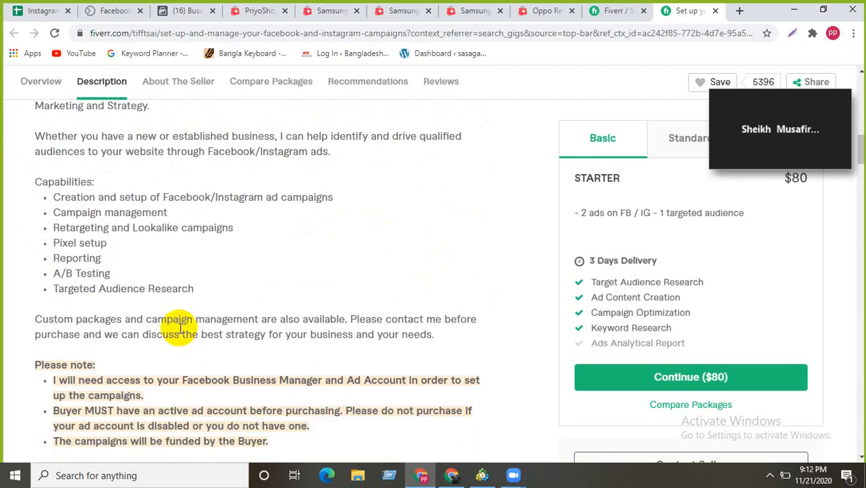
scroll(144, 270, down, 2)
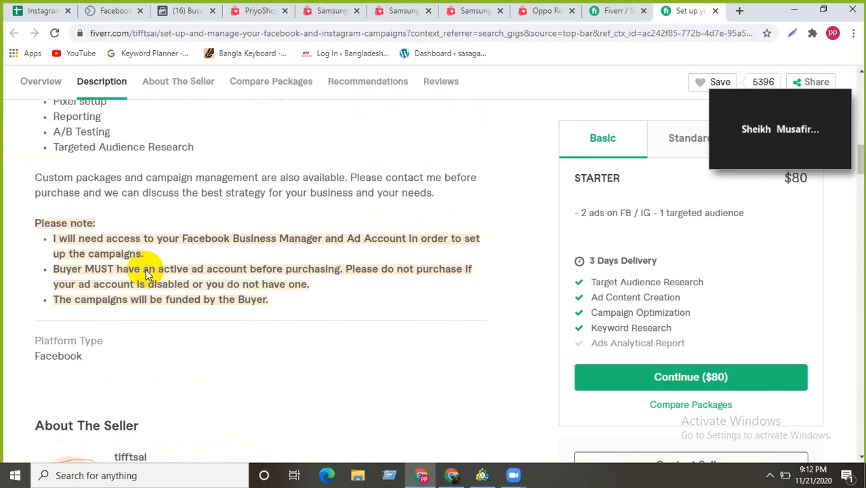
drag(35, 206, 121, 202)
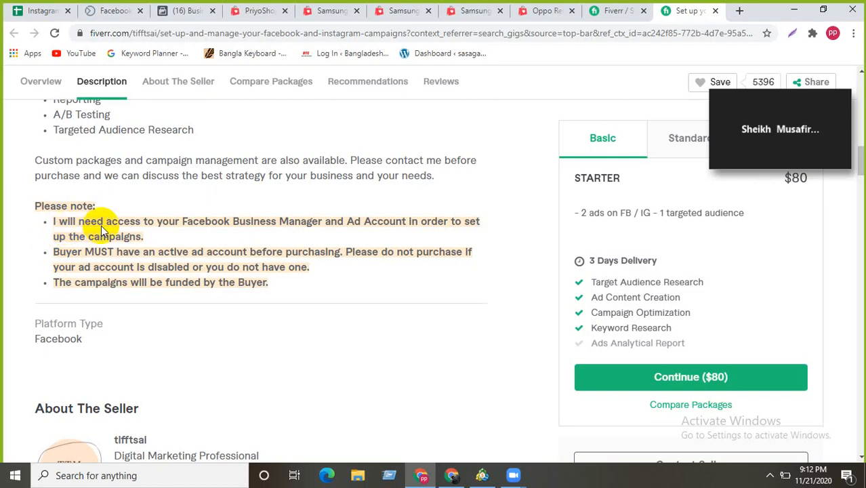
drag(142, 236, 35, 215)
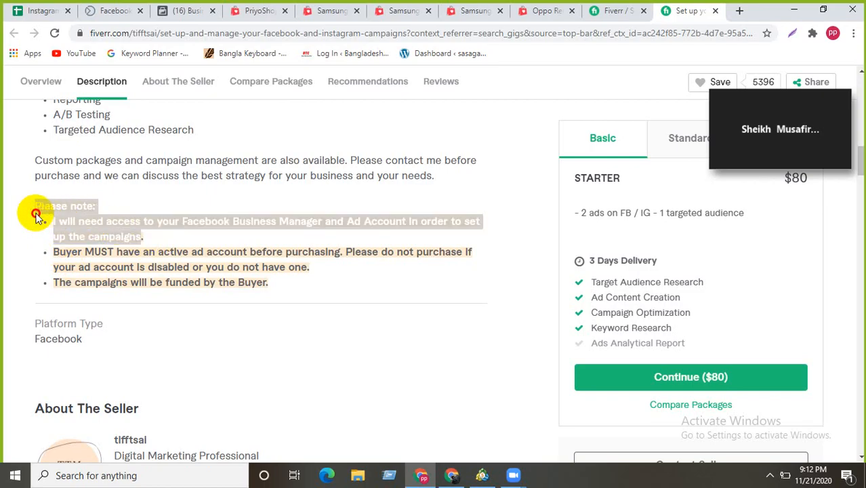
click(285, 224)
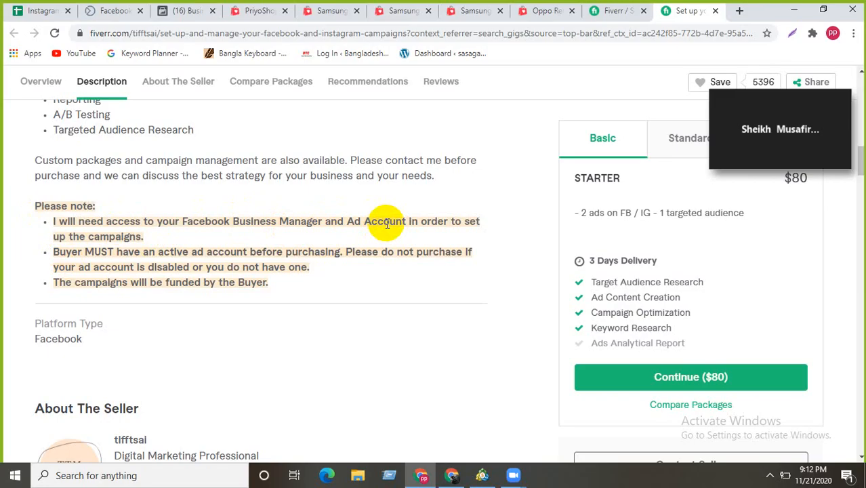
drag(141, 237, 52, 226)
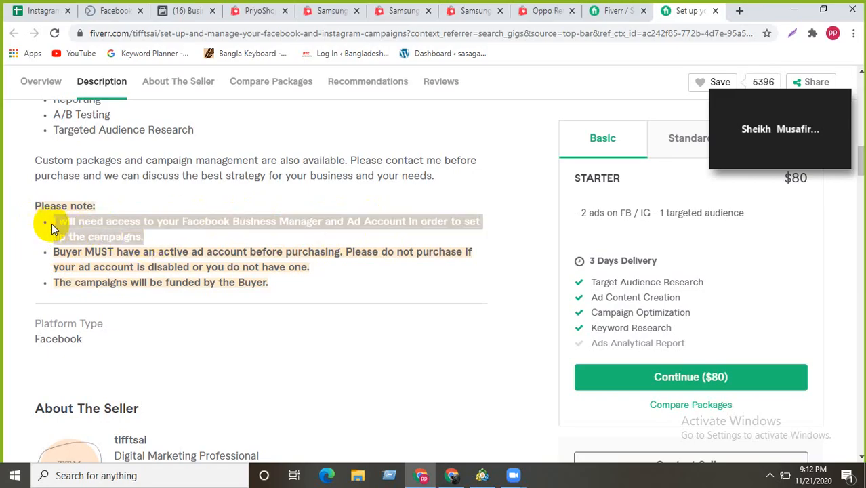
click(190, 242)
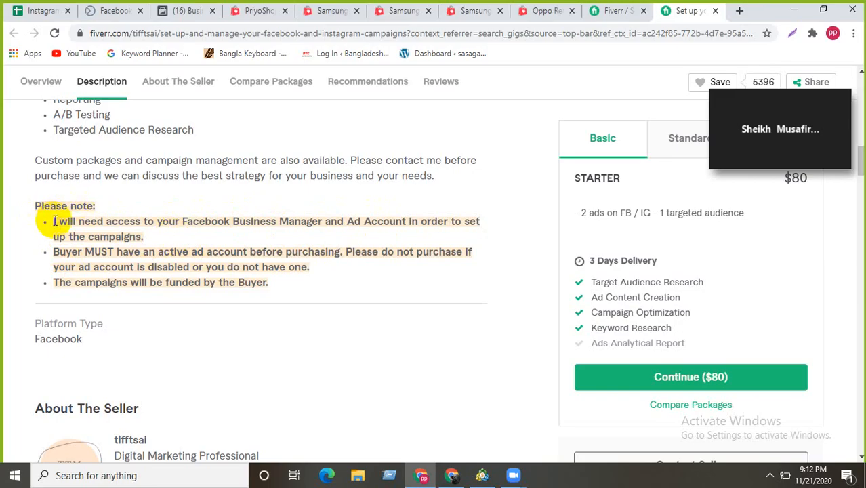
drag(54, 225, 148, 244)
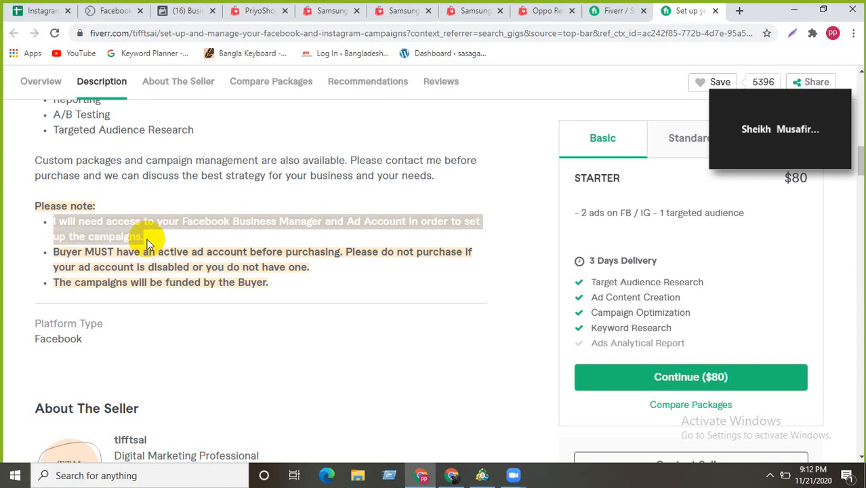
click(148, 244)
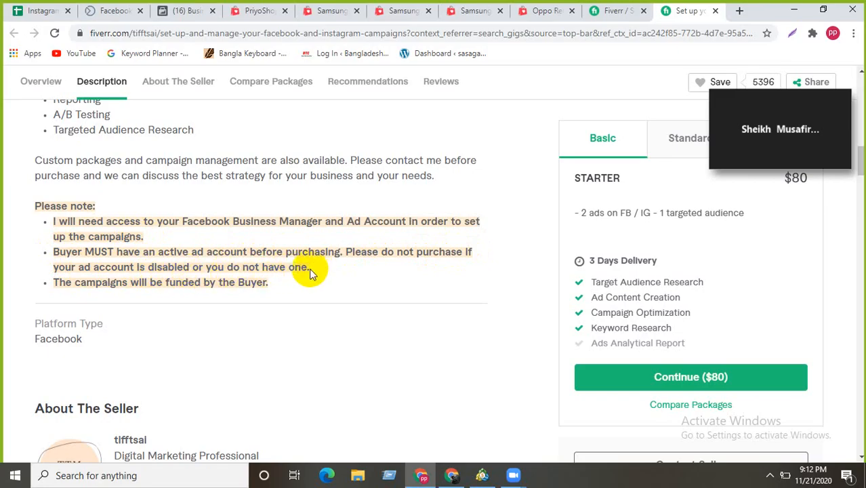
drag(308, 268, 54, 253)
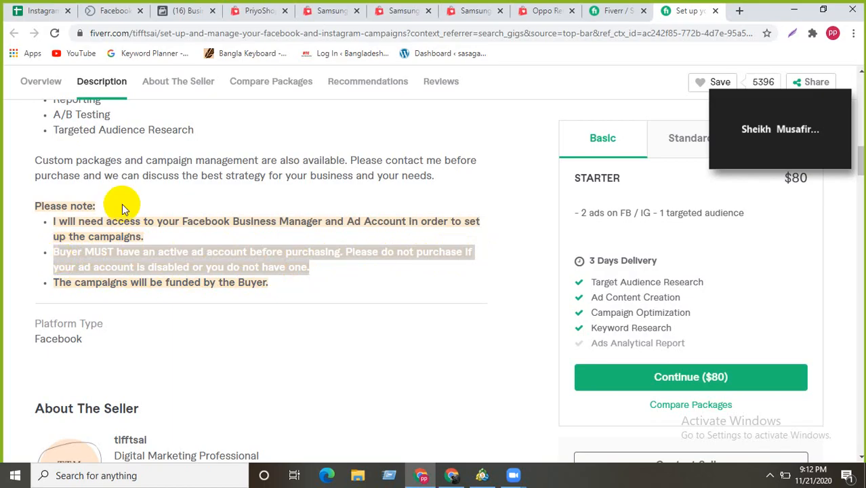
click(339, 276)
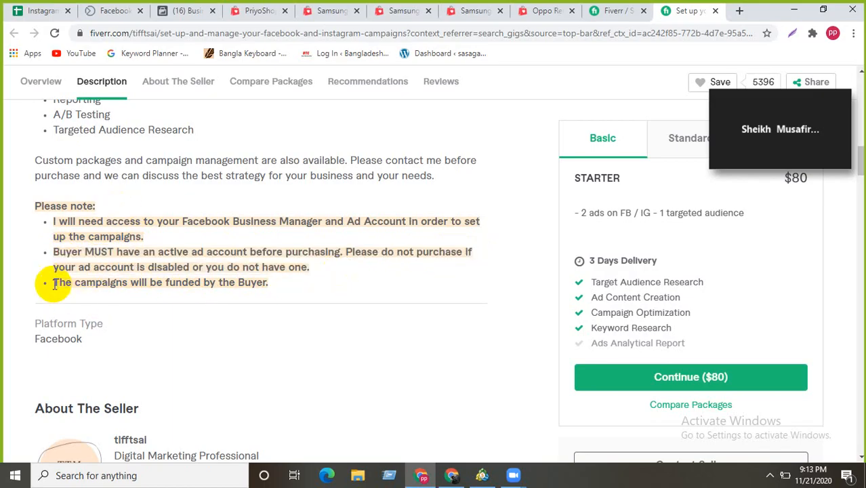
drag(49, 282, 277, 285)
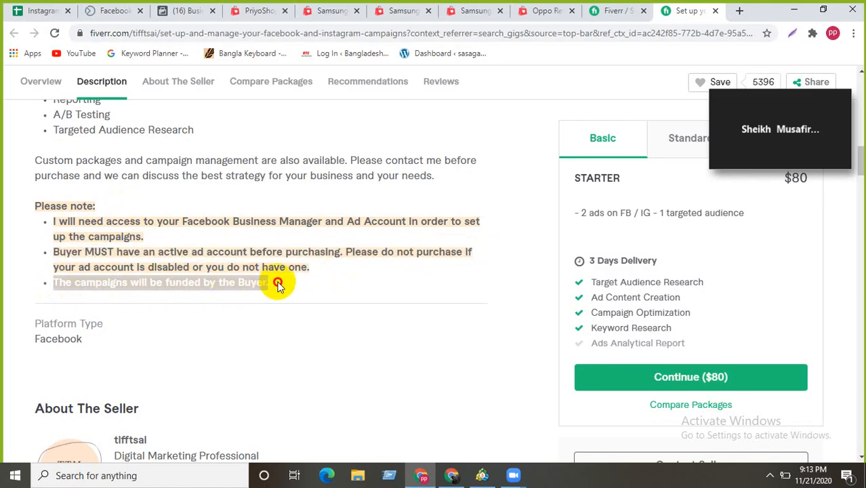
click(277, 286)
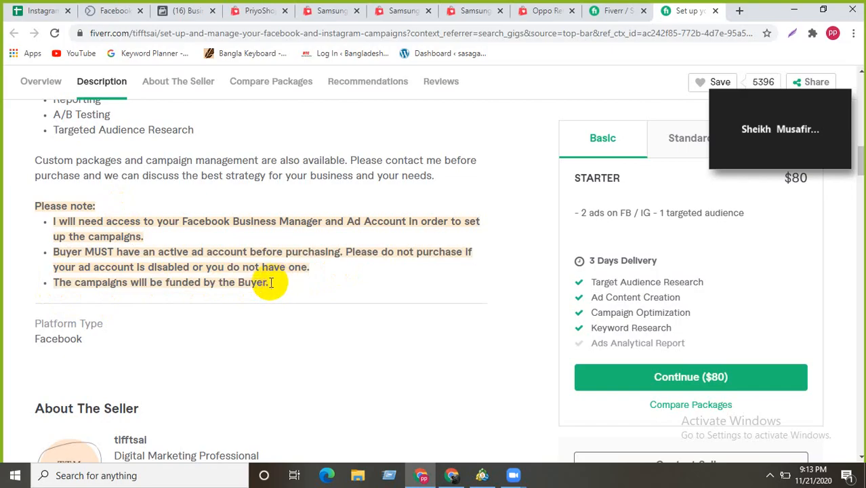
drag(269, 284, 53, 278)
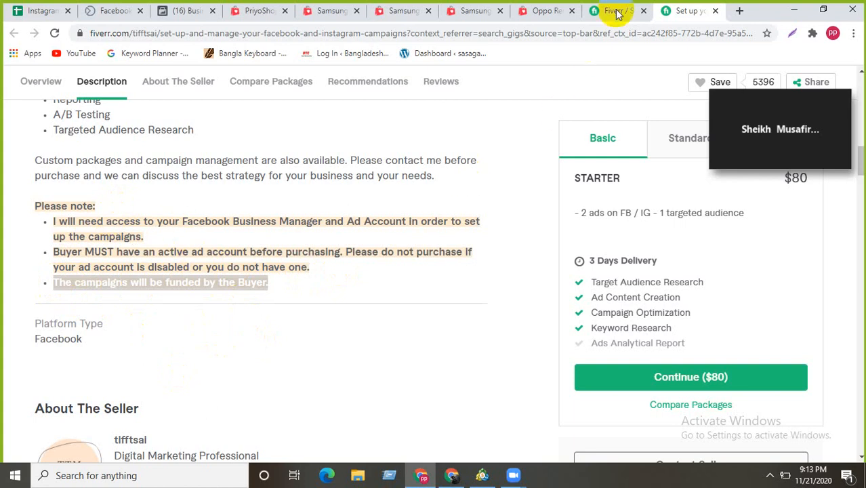
- Glance at the Instagram GIG spreadsheet
scroll(179, 273, down, 1)
scroll(179, 272, up, 4)
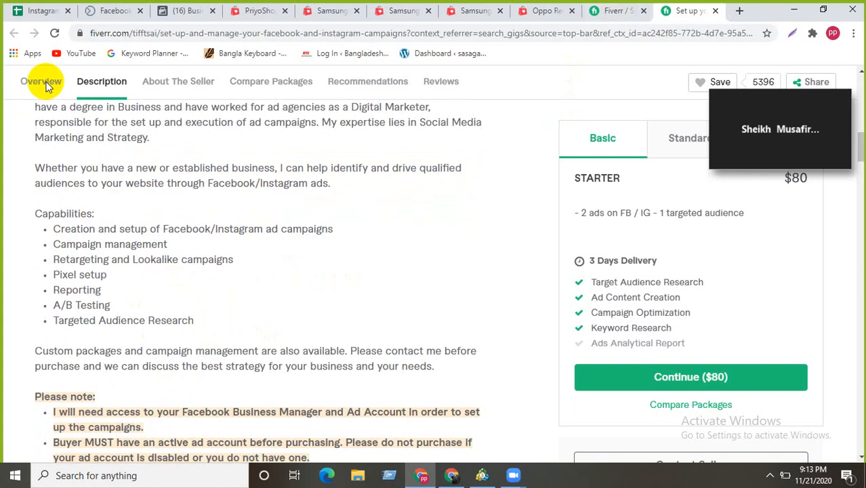
click(21, 10)
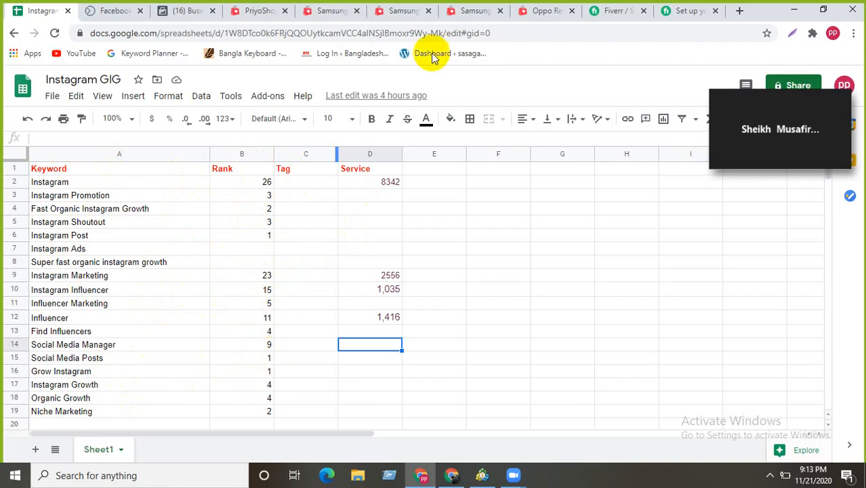
- Reread the gig's Please note requirements, then close both Fiverr tabs
click(672, 14)
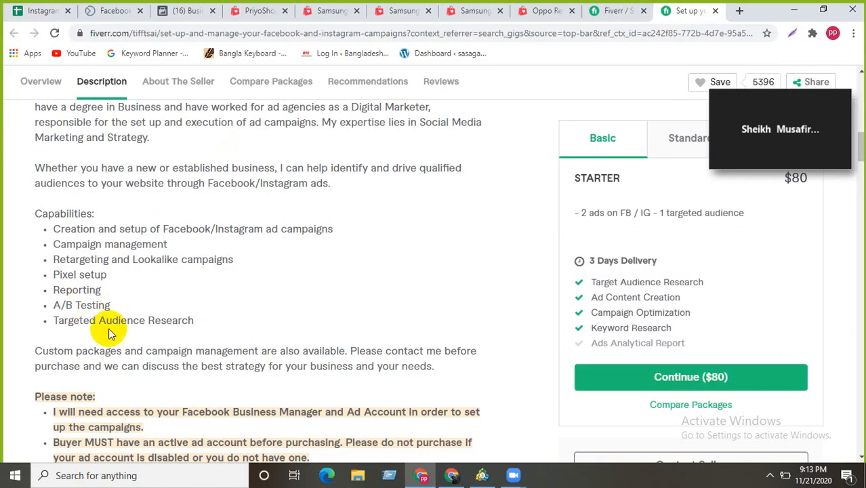
scroll(102, 379, down, 1)
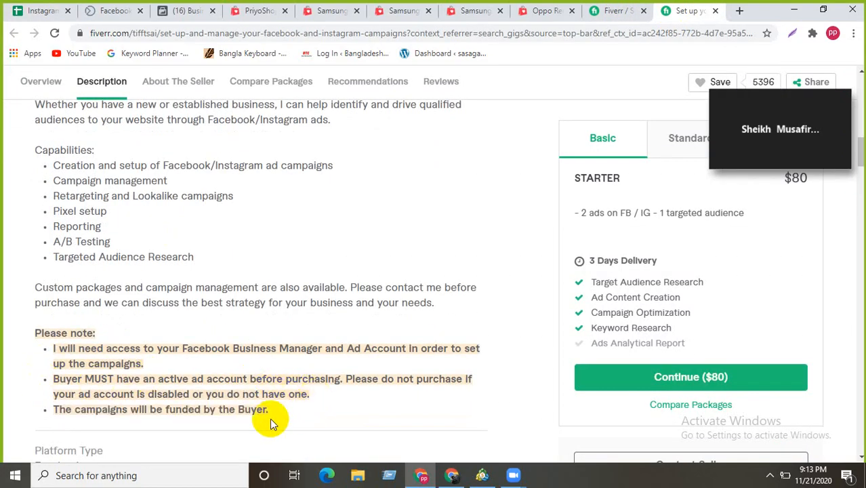
drag(267, 410, 48, 339)
click(210, 324)
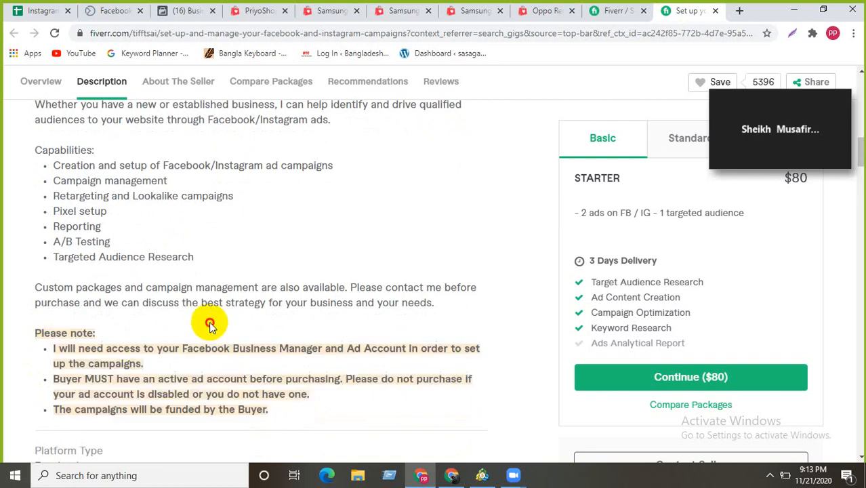
click(645, 12)
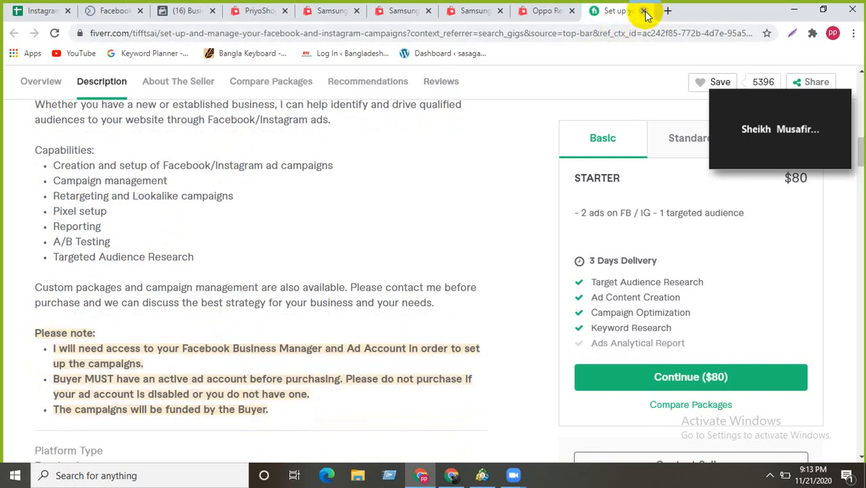
click(645, 12)
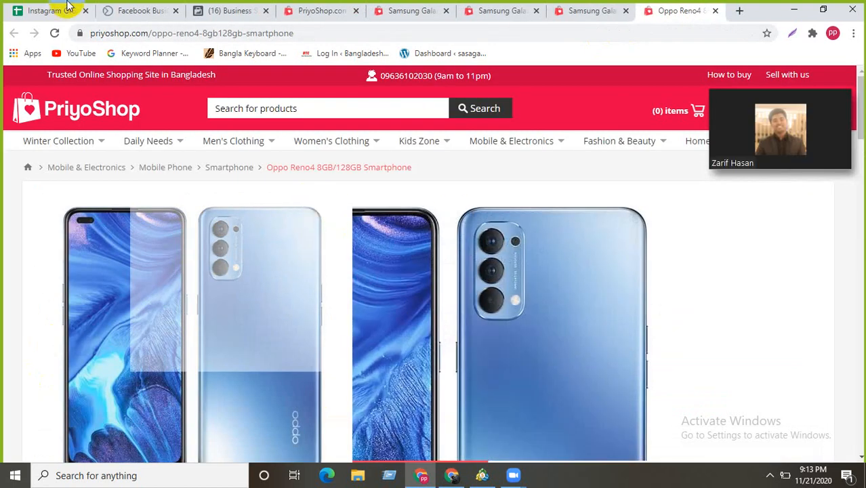
- Switch to the Facebook Business tab showing the Business settings People page
click(134, 14)
click(236, 12)
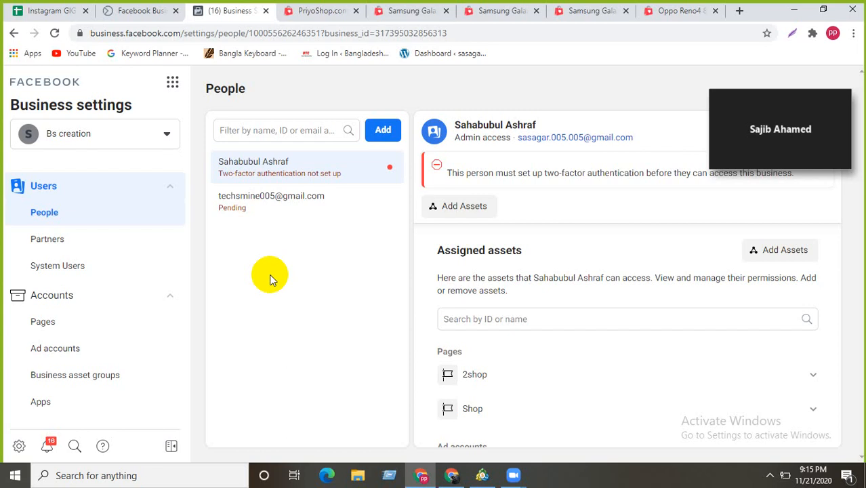
scroll(173, 278, down, 3)
scroll(170, 281, up, 3)
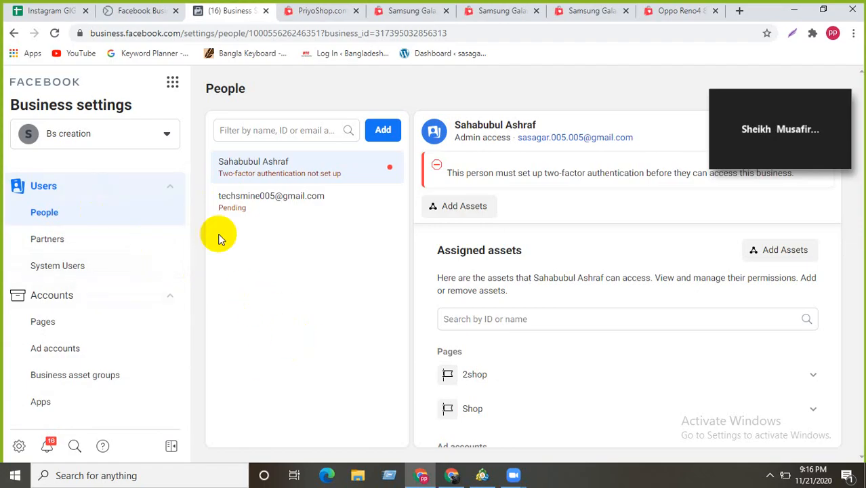
drag(187, 199, 181, 365)
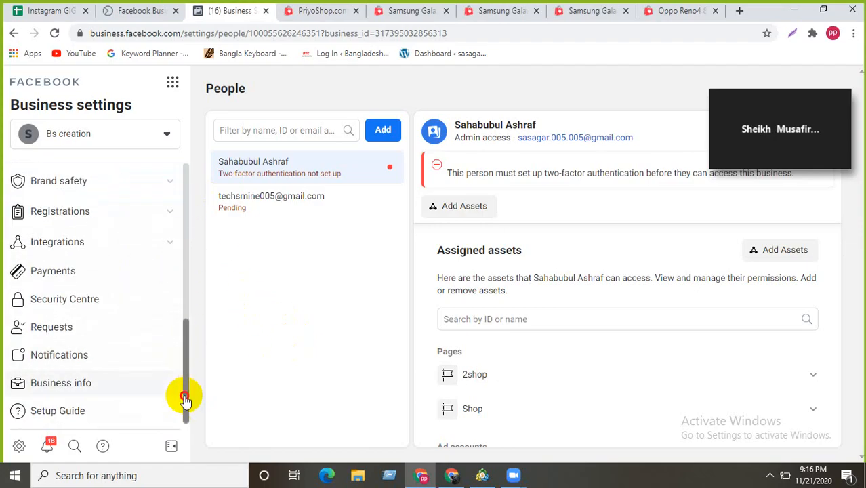
drag(184, 400, 194, 247)
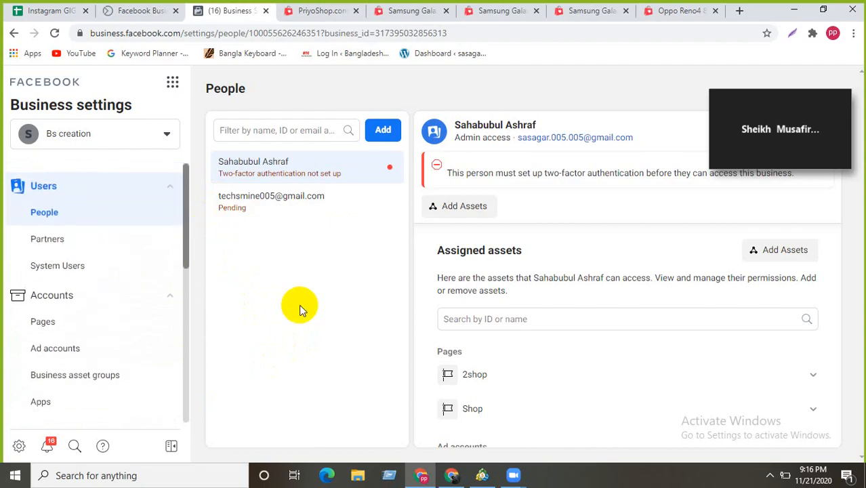
scroll(178, 284, down, 6)
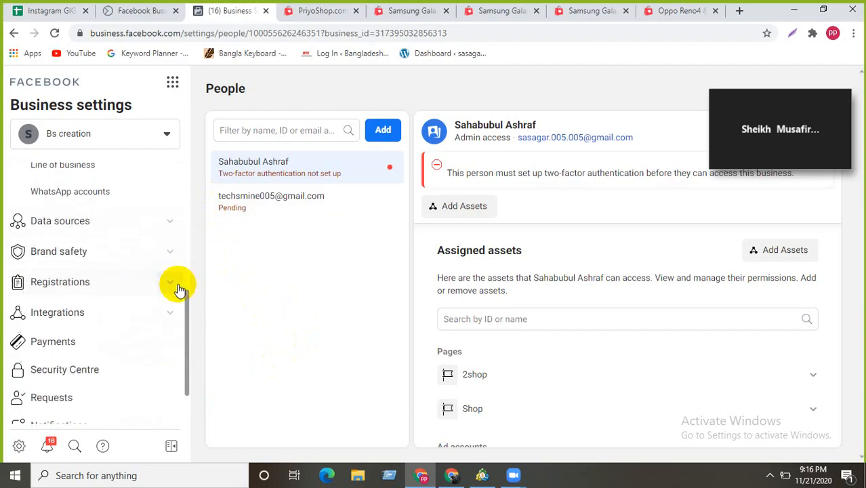
scroll(177, 286, up, 6)
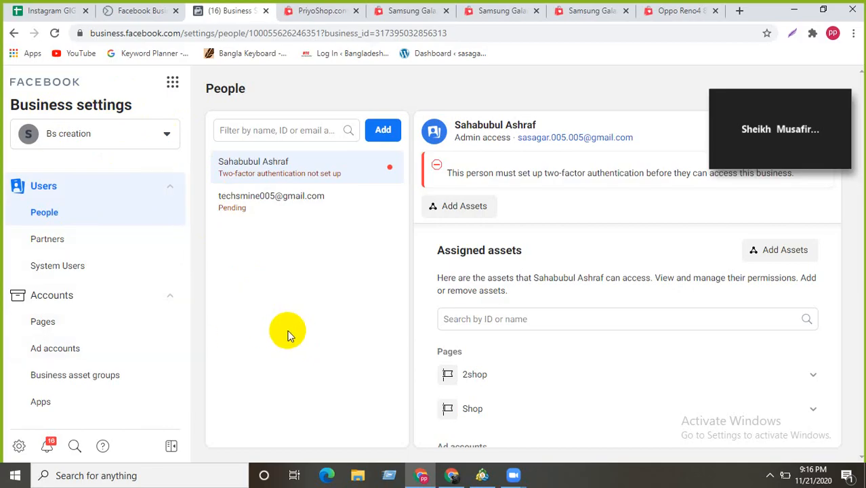
scroll(164, 275, down, 6)
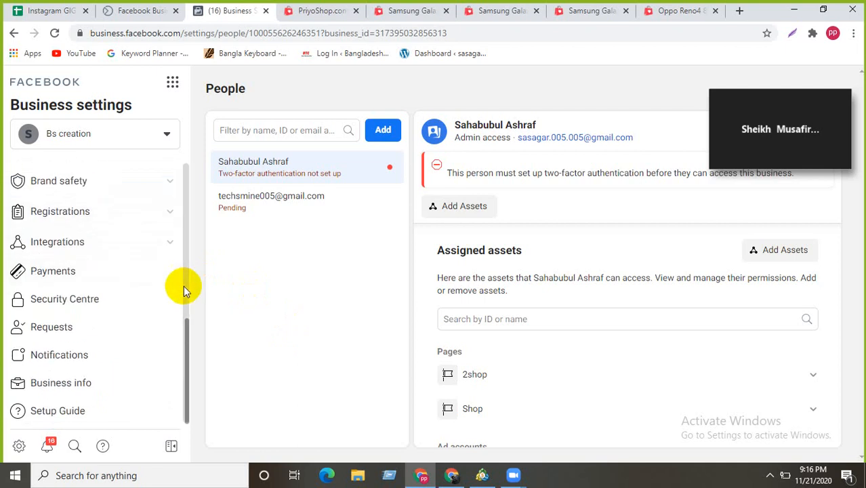
scroll(184, 286, up, 6)
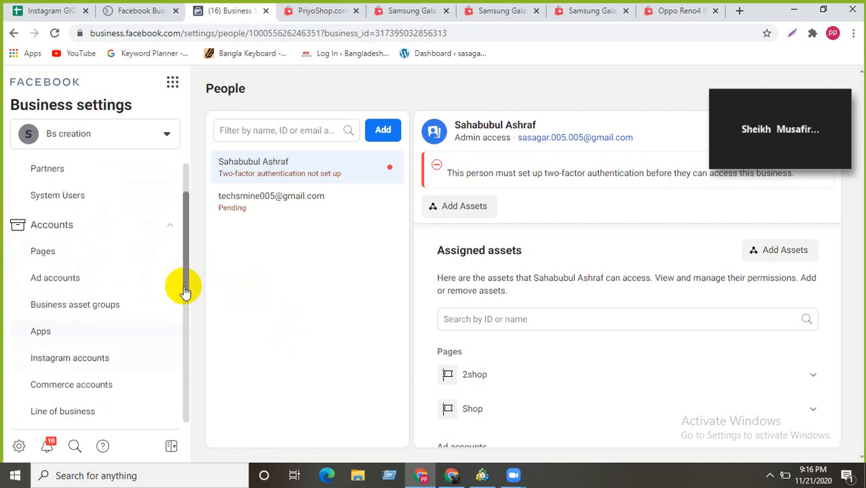
- Close the Business settings tab and show More tools in Business Suite
click(172, 80)
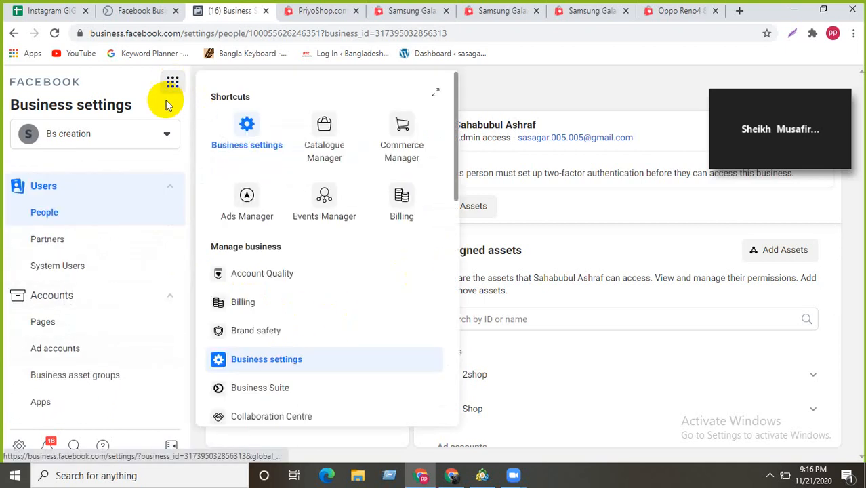
click(155, 11)
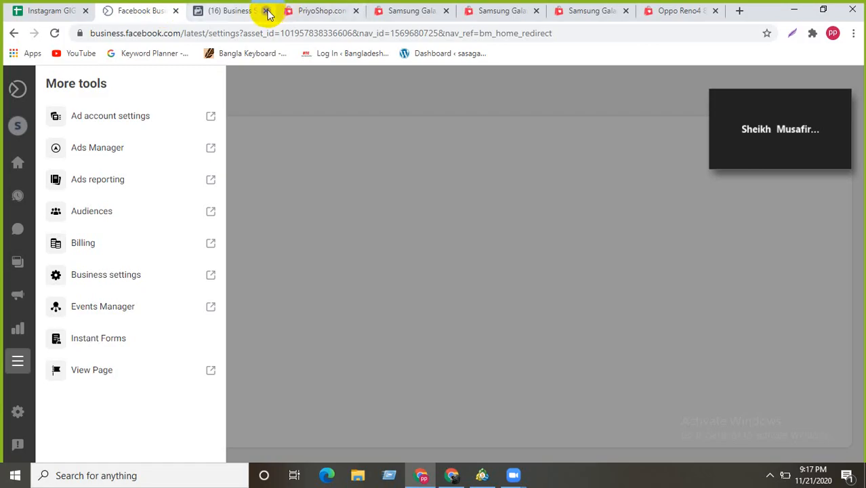
click(268, 13)
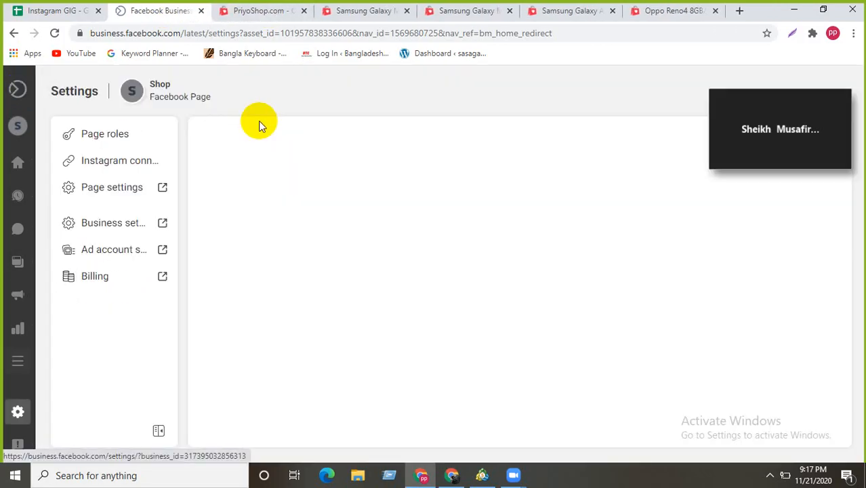
mouse_move(17, 358)
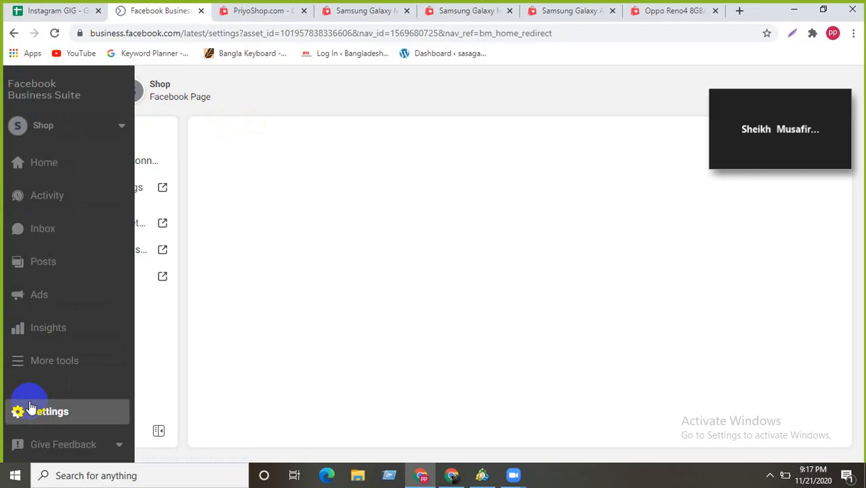
click(16, 360)
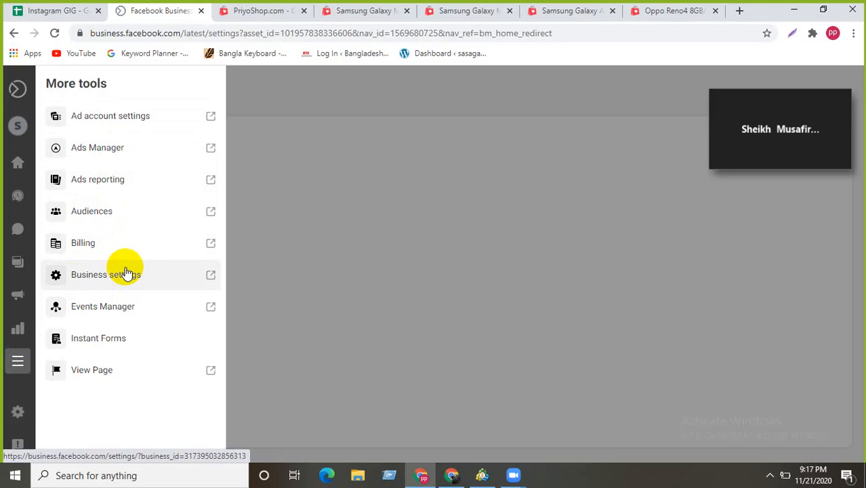
- Compare campaign objectives such as Reach, Engagement and Messages, then choose Traffic for the new campaign
click(112, 150)
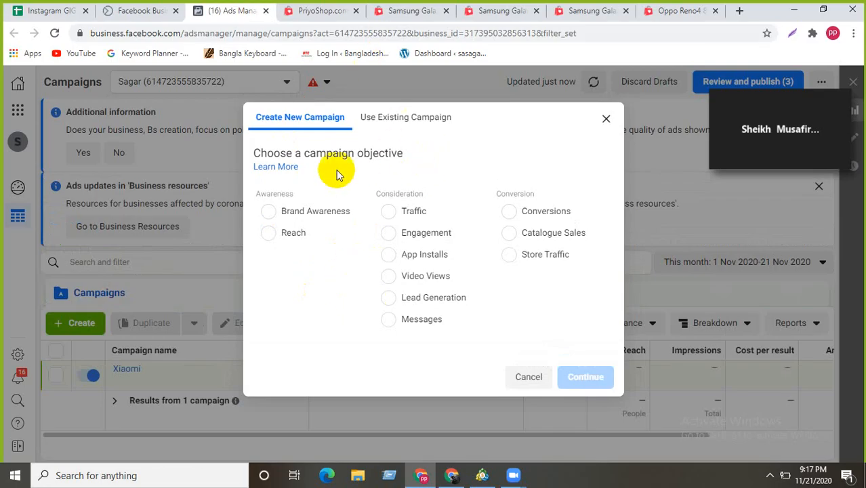
click(267, 234)
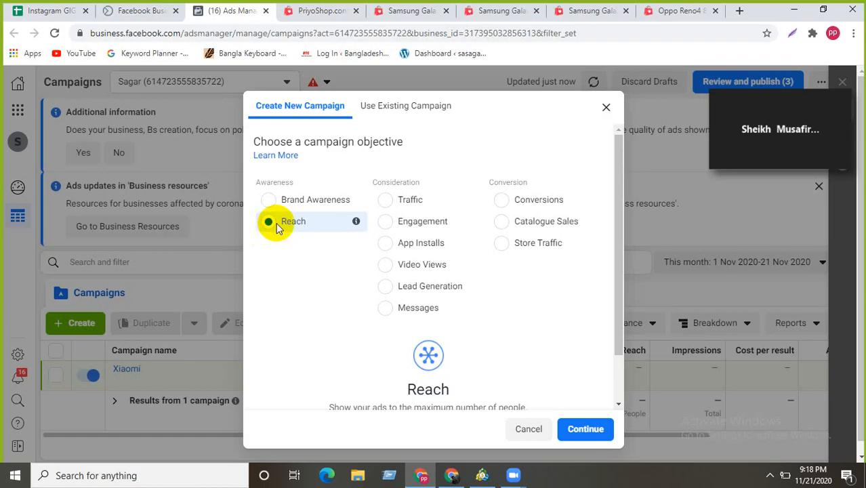
click(268, 205)
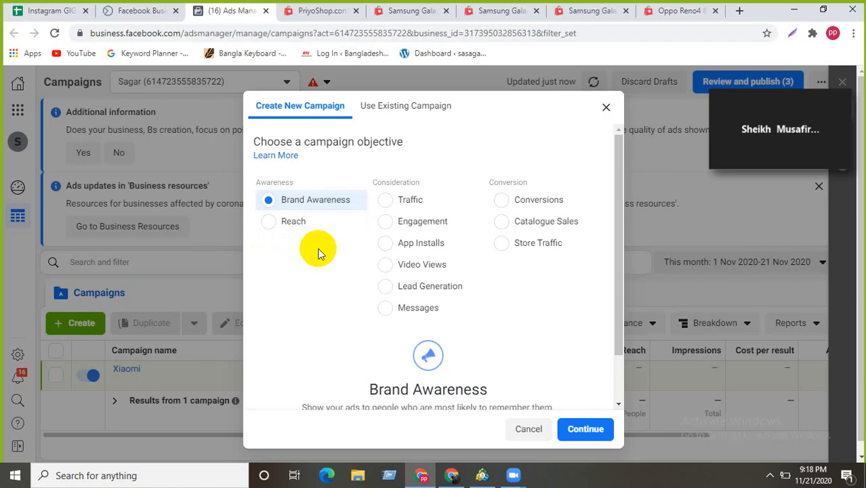
click(386, 203)
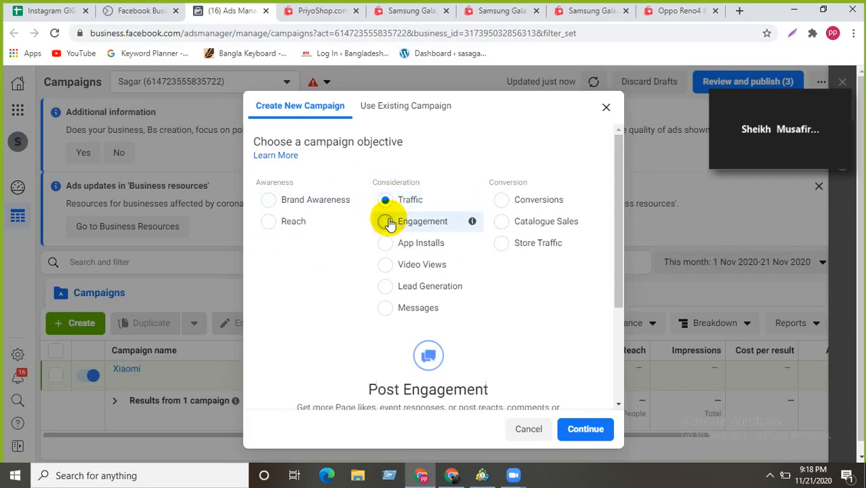
click(388, 223)
click(384, 244)
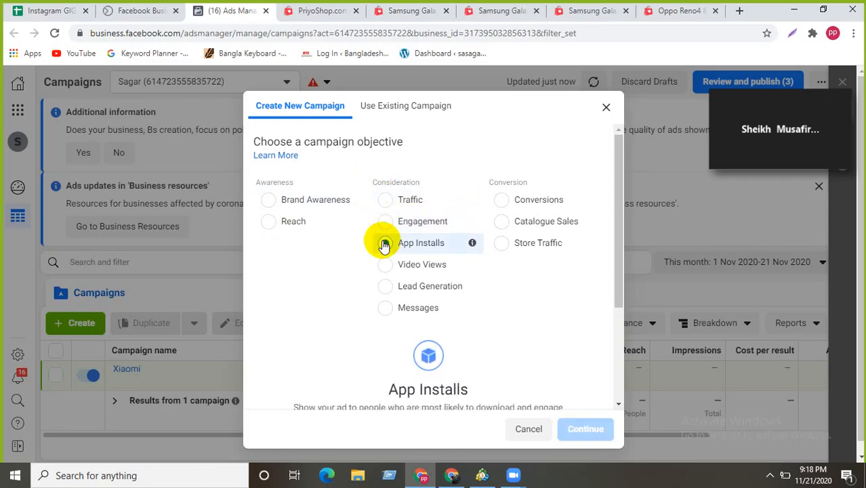
click(387, 266)
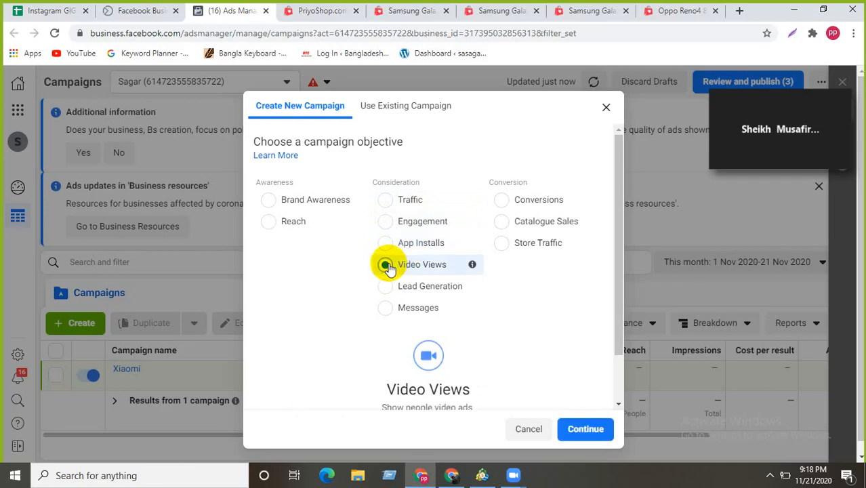
click(386, 287)
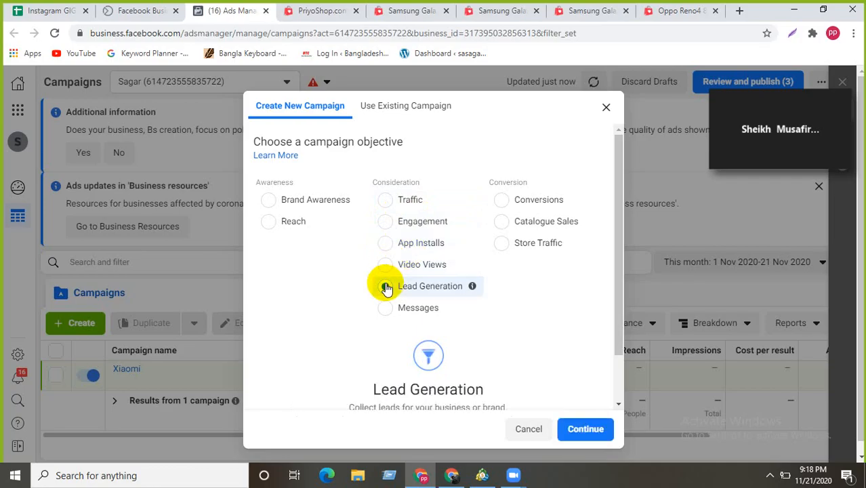
click(385, 308)
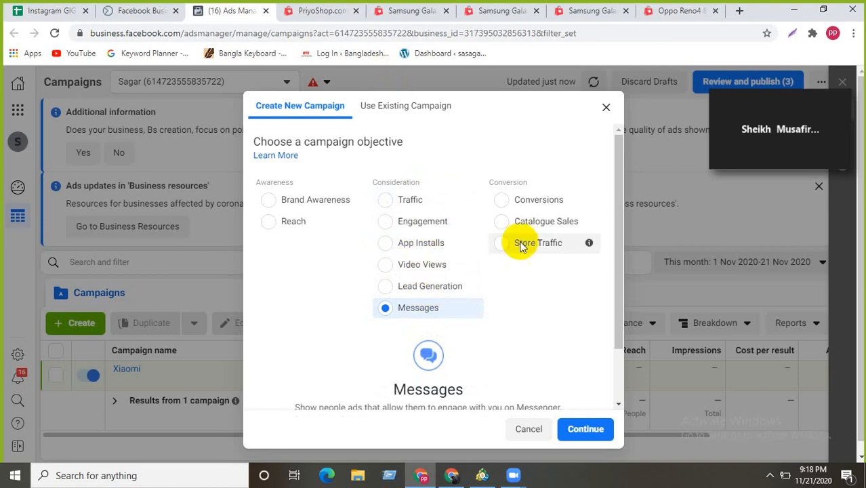
click(387, 200)
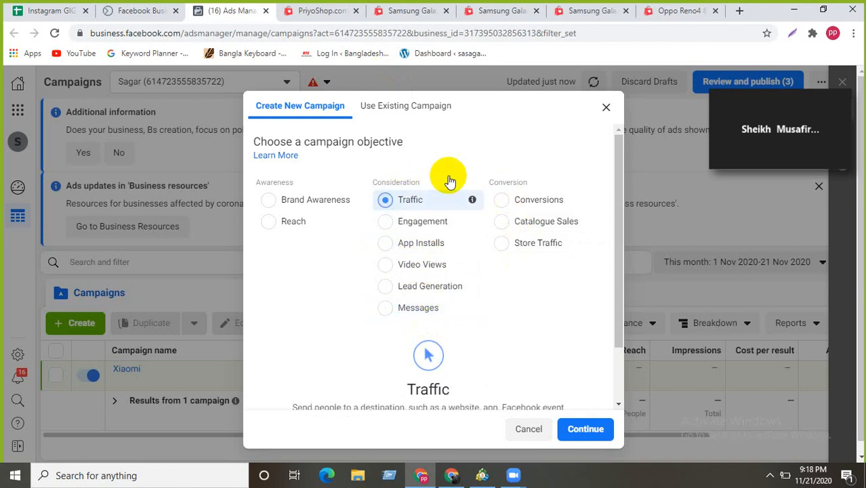
- Expand the optional campaign, ad set and ad name fields below the Traffic objective
scroll(474, 278, down, 1)
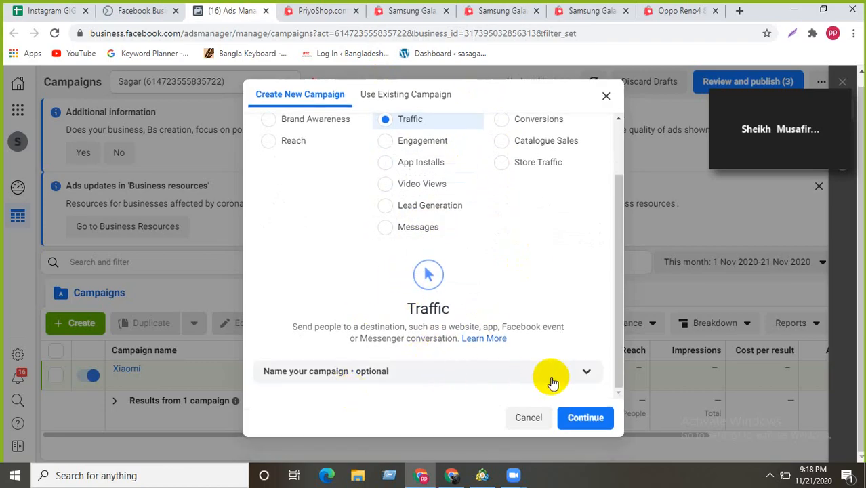
click(588, 373)
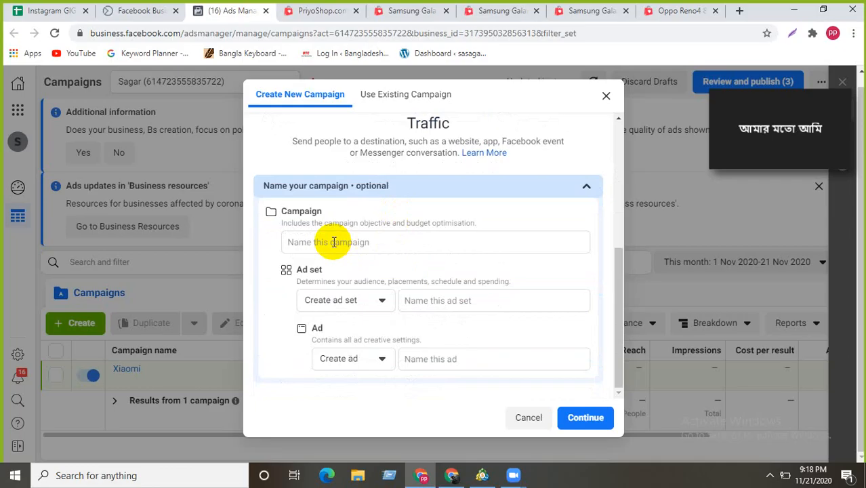
scroll(366, 218, up, 3)
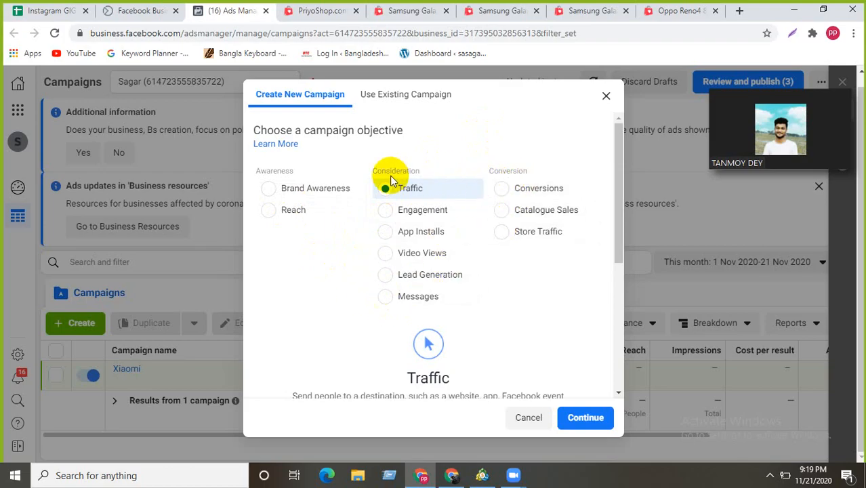
- Start the campaign name by typing 'Pr', then trim it back to 'P'
scroll(434, 258, down, 3)
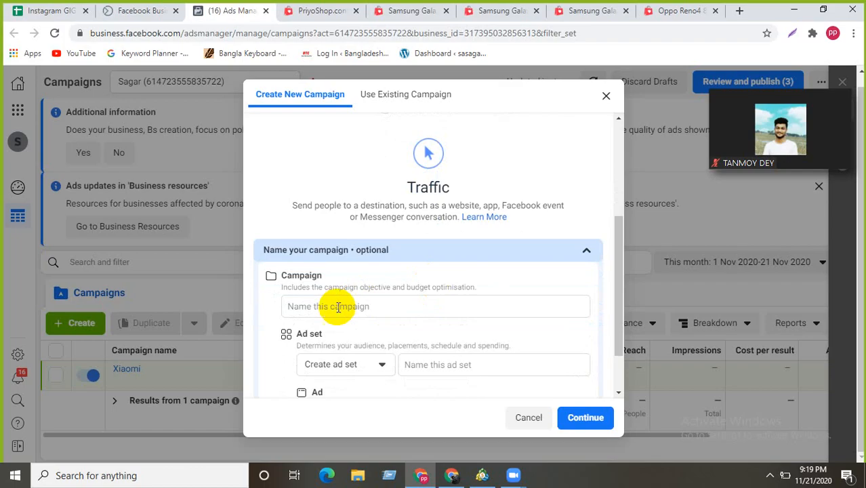
click(337, 307)
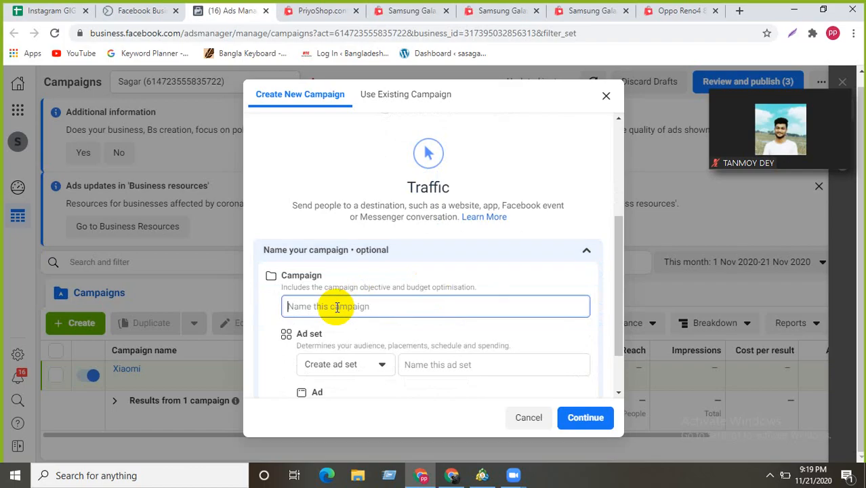
scroll(349, 289, up, 3)
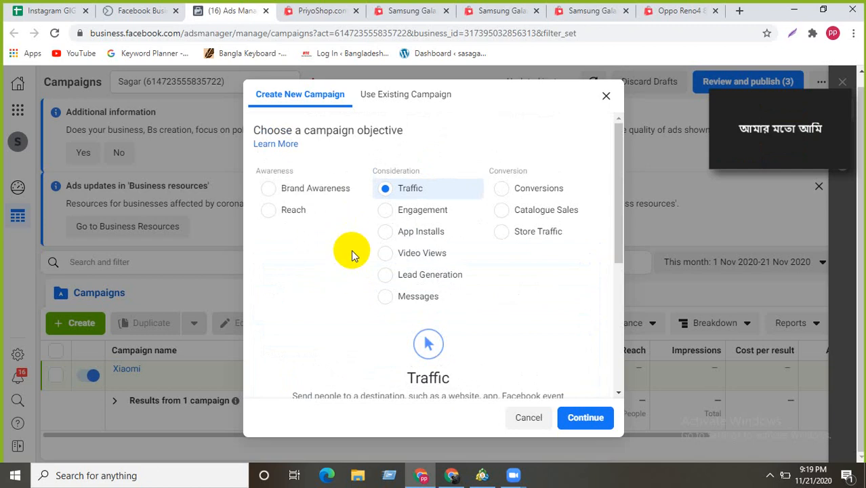
scroll(352, 258, down, 1)
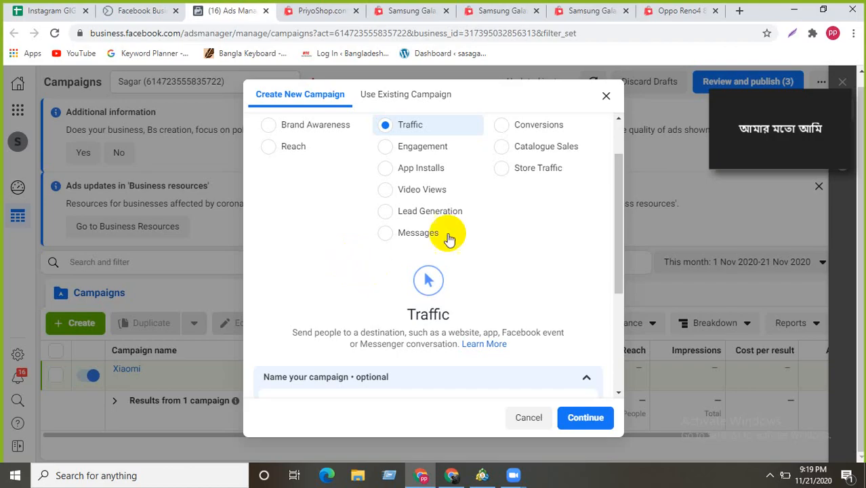
scroll(378, 147, down, 1)
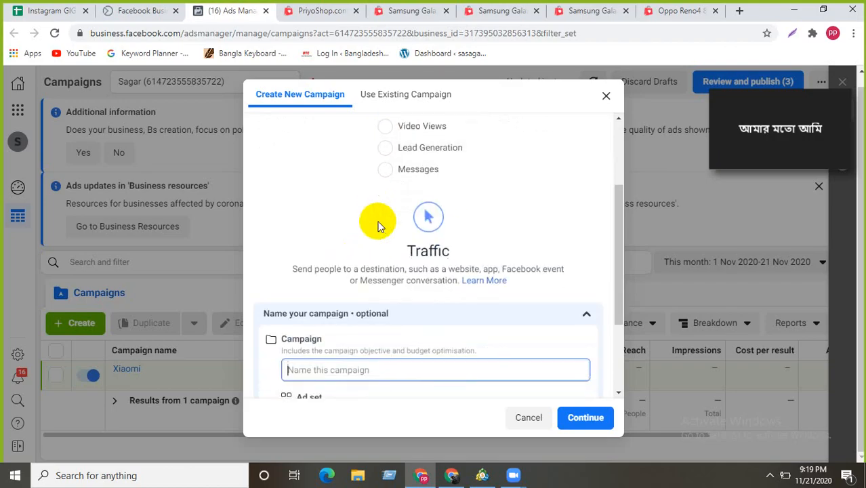
scroll(377, 221, down, 1)
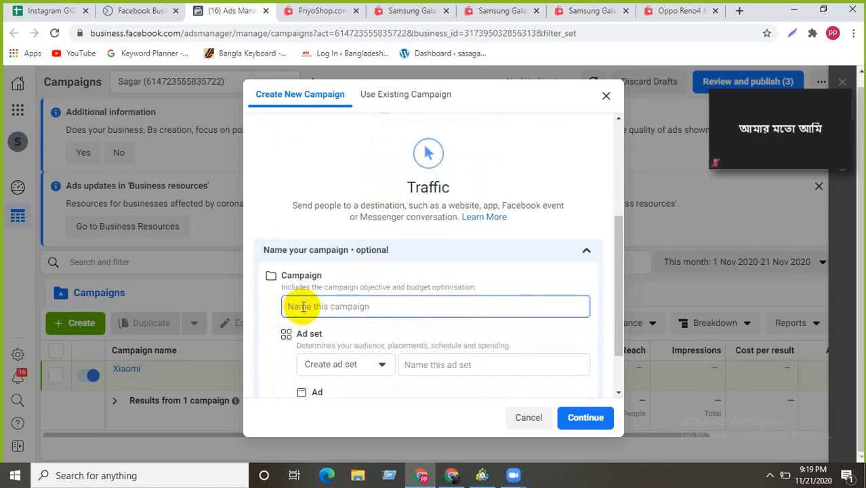
text(Pr)
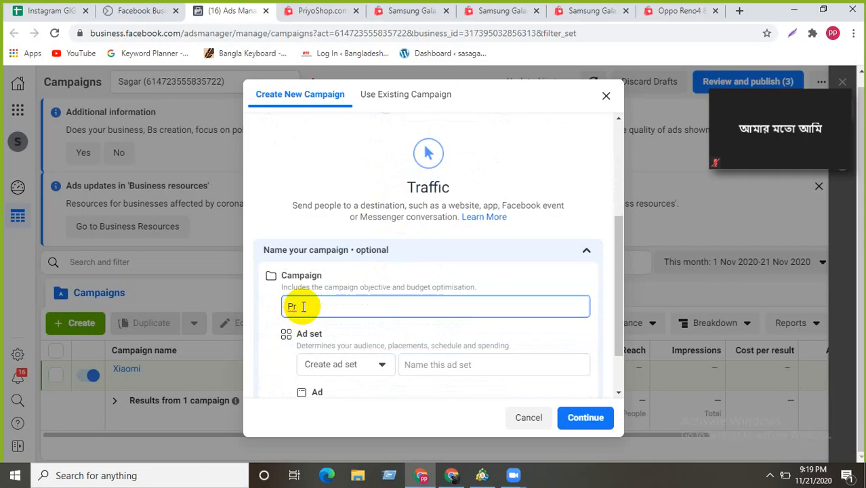
key(BackSpace)
- On the Oppo Reno4 8GB/128GB PriyoShop page, copy 'Oppo Reno4' from the product title
click(399, 15)
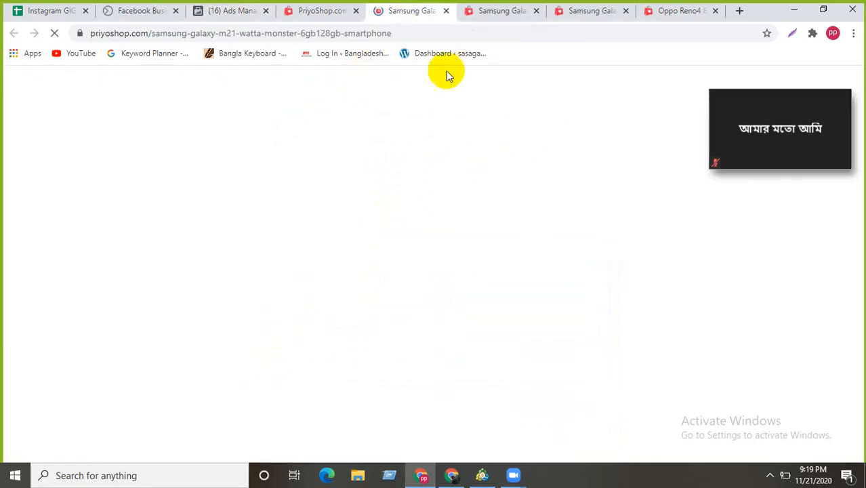
click(674, 11)
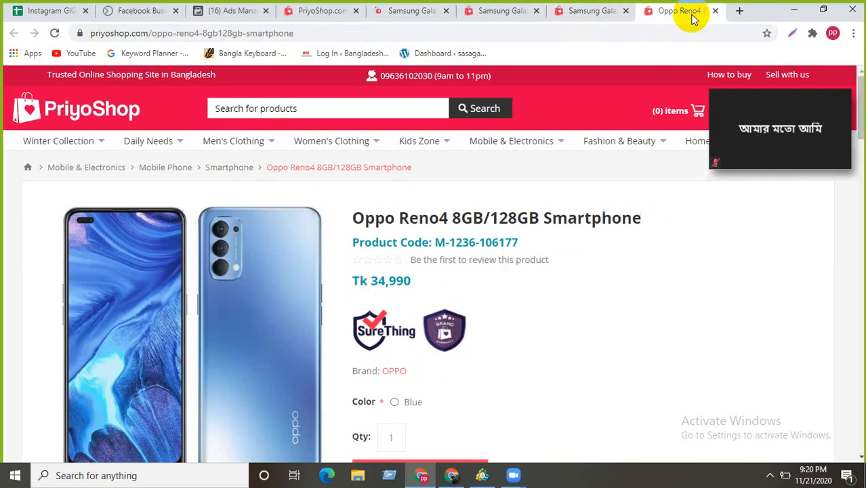
scroll(441, 135, down, 2)
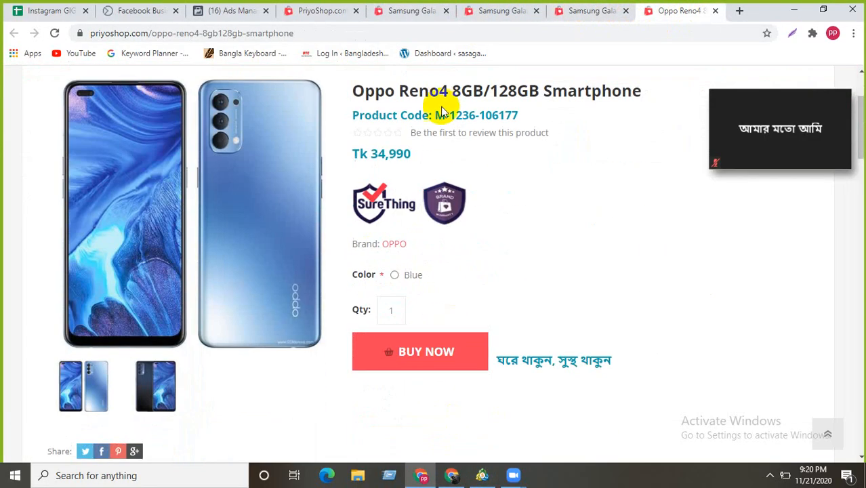
drag(448, 91, 349, 88)
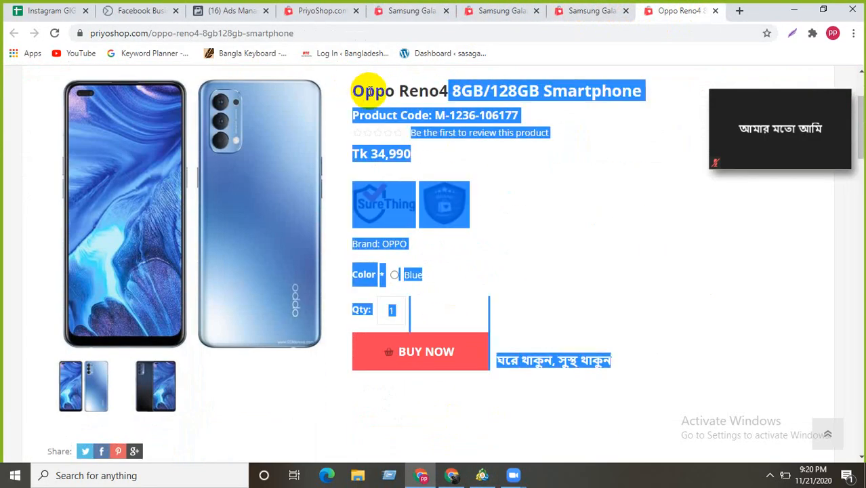
click(428, 91)
drag(447, 91, 357, 92)
right_click(358, 91)
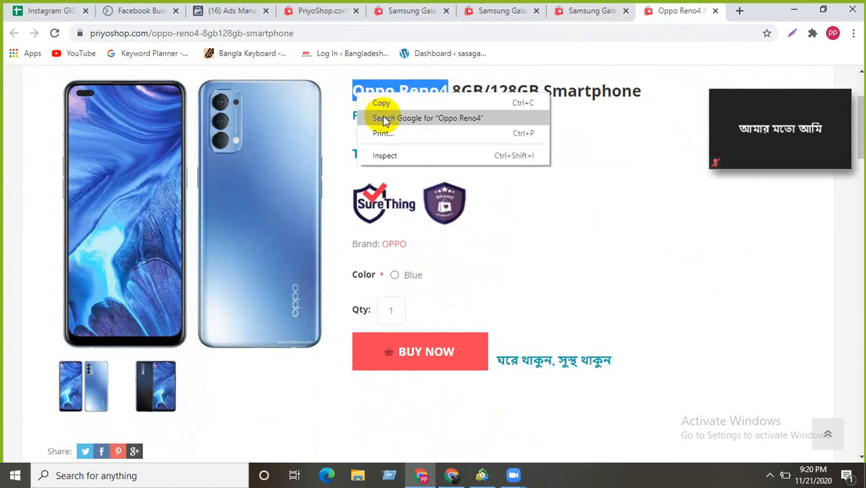
click(380, 100)
- Paste 'Oppo Reno4' as both the campaign name and the new ad set name
click(230, 11)
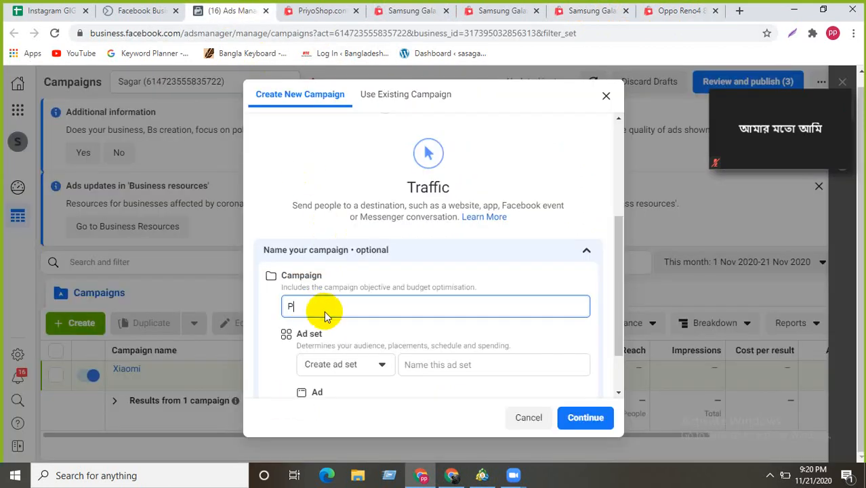
drag(306, 307, 275, 310)
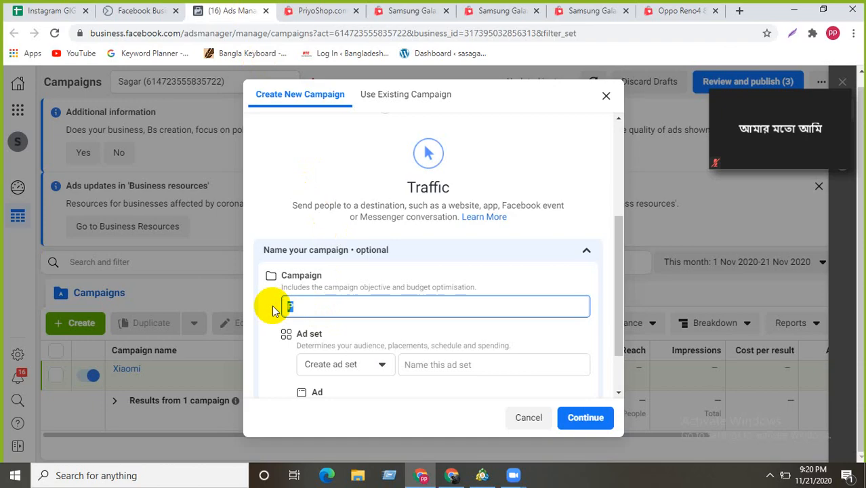
key(ctrl+v)
scroll(339, 335, down, 2)
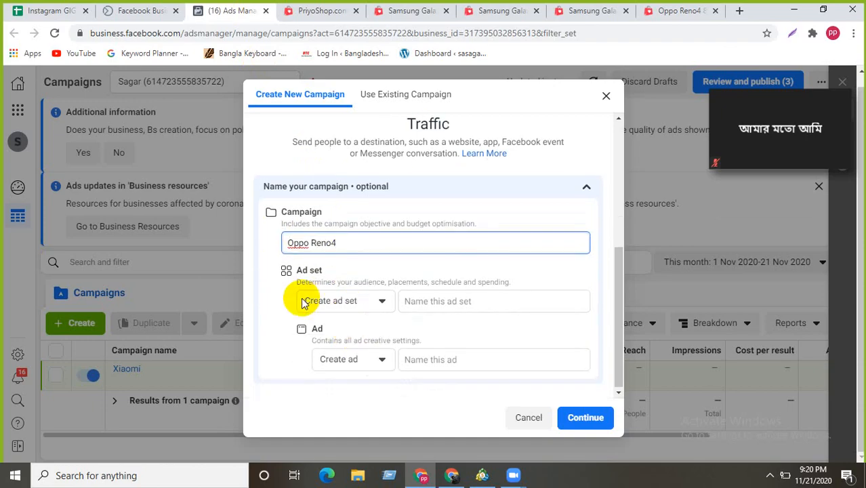
click(382, 303)
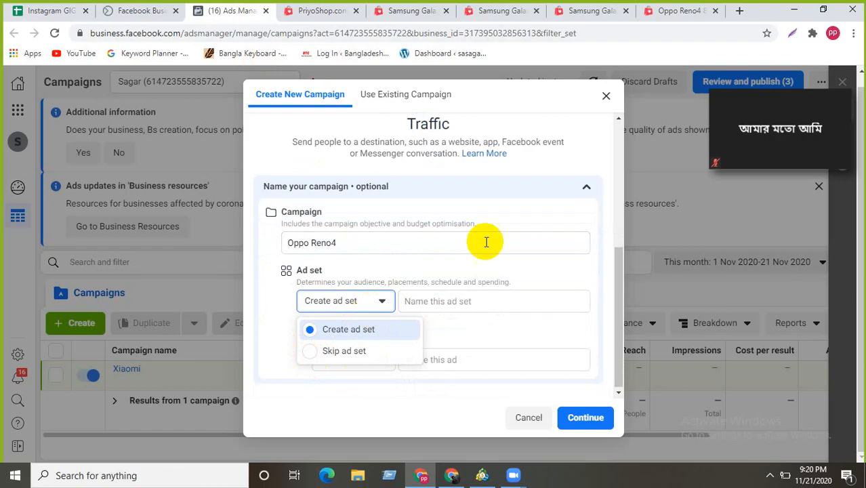
click(445, 271)
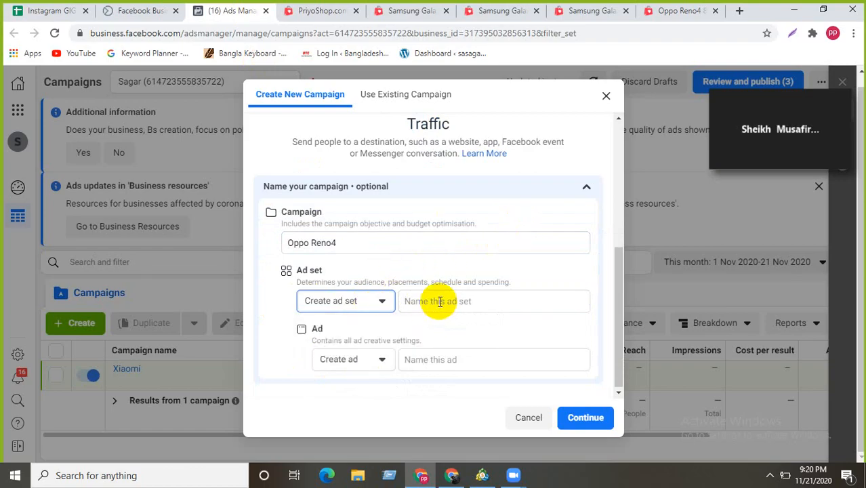
click(440, 302)
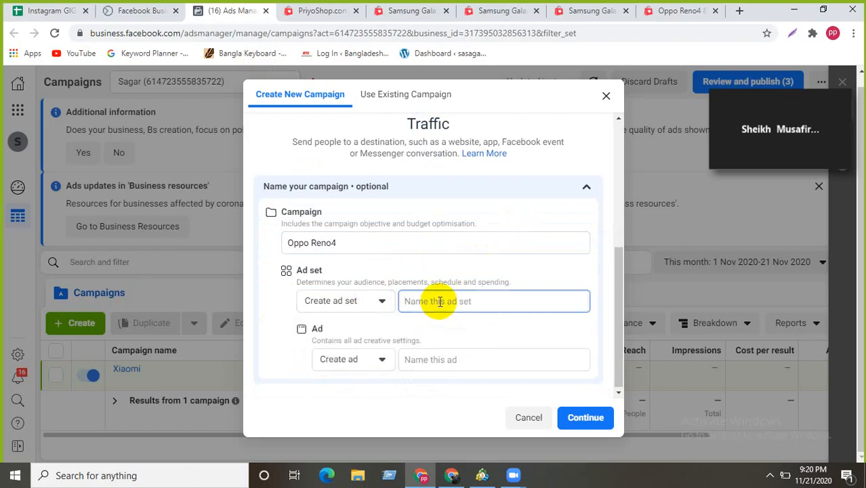
key(ctrl+v)
- Name the ad 'Oppo Reno4', collapse the naming section and continue to create the campaign
click(360, 300)
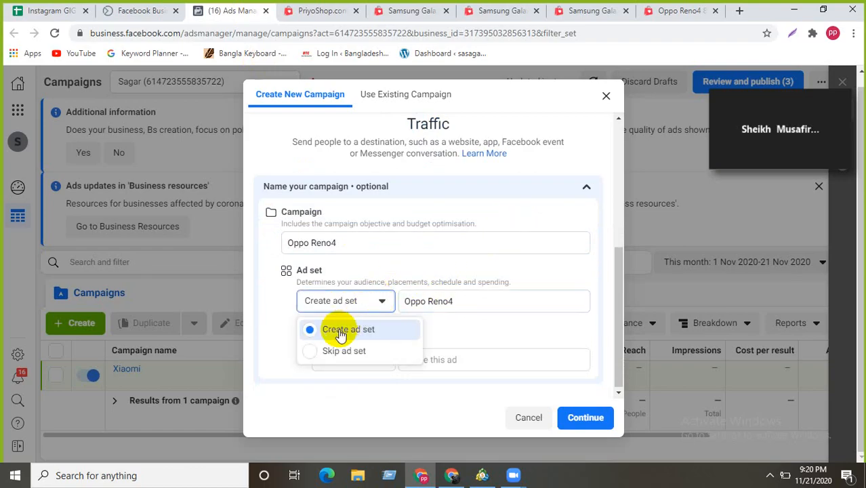
click(381, 299)
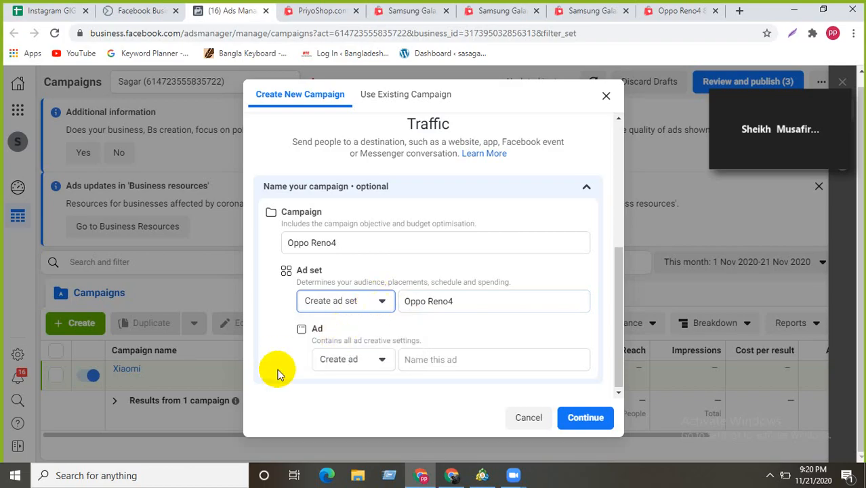
click(441, 360)
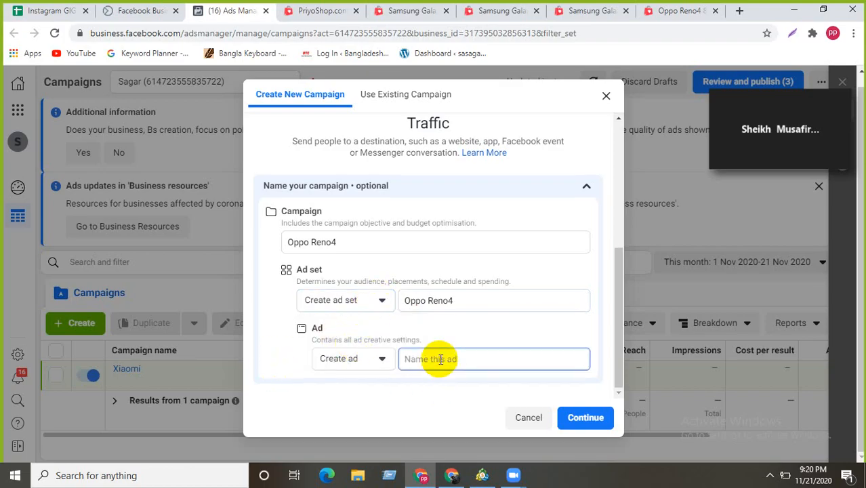
key(ctrl+v)
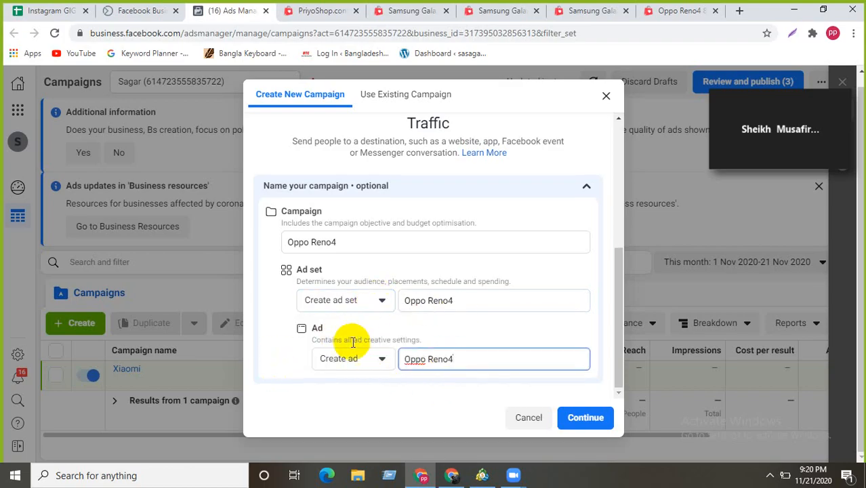
click(586, 186)
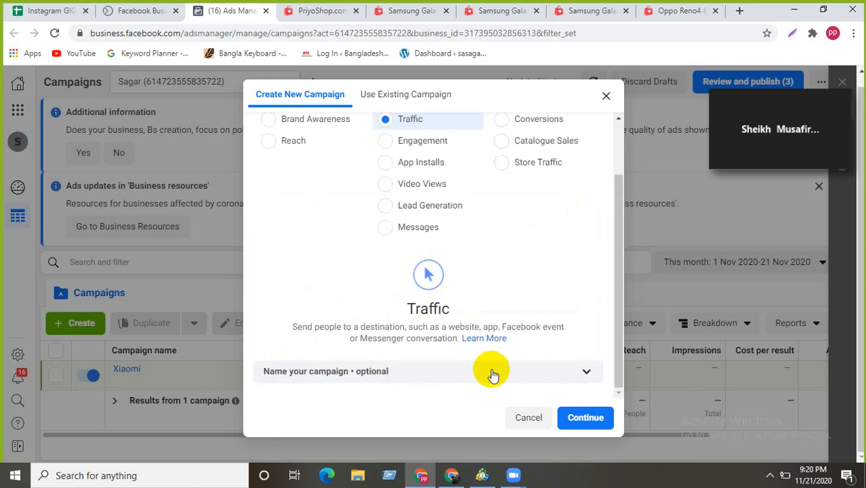
click(582, 417)
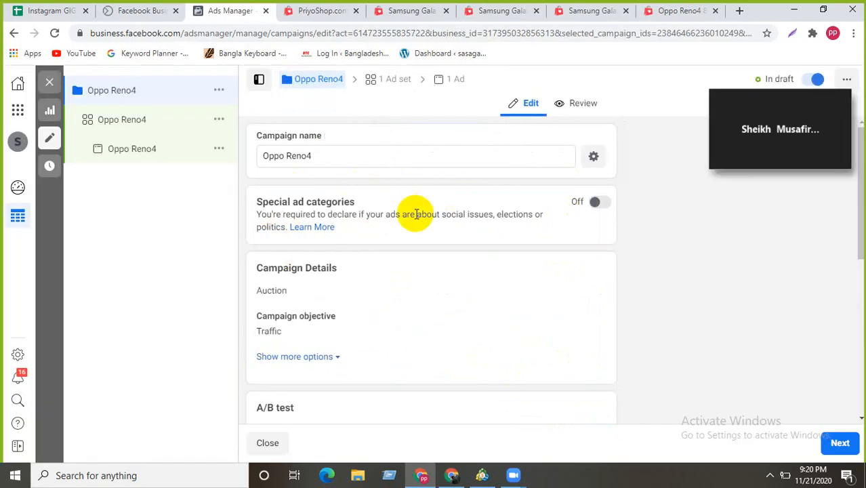
- Check the campaign's Auction buying type and Traffic objective, leaving both unchanged
scroll(415, 213, down, 2)
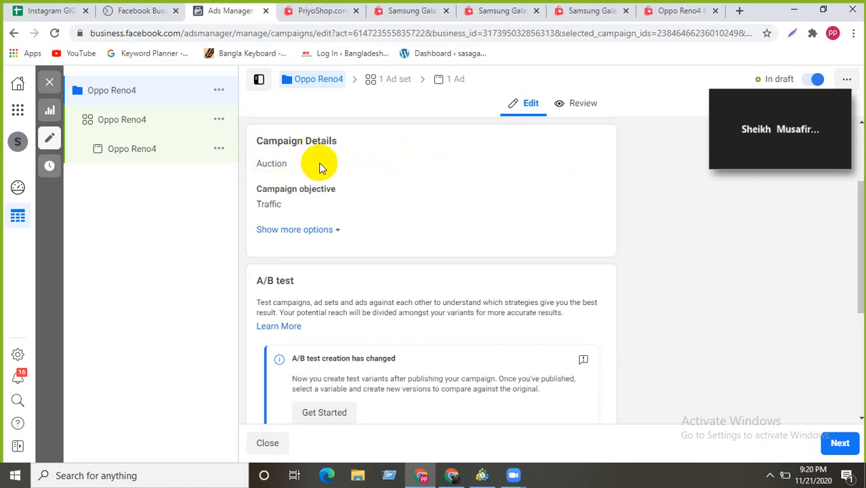
click(590, 150)
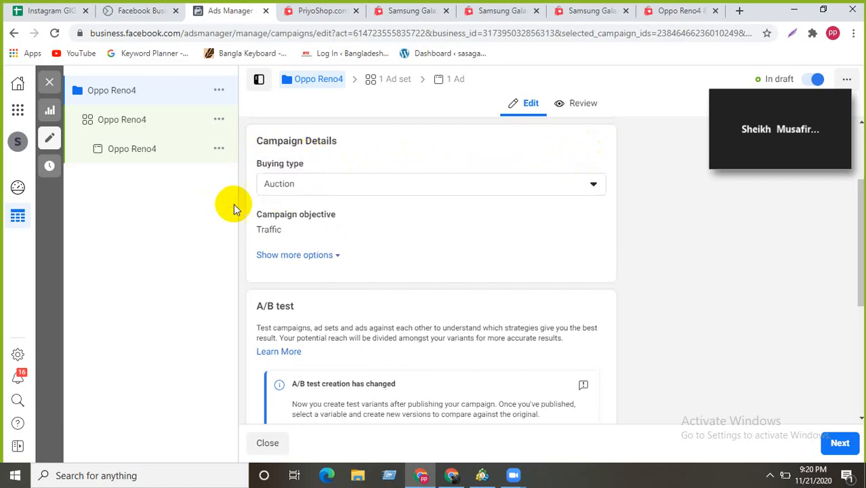
click(522, 181)
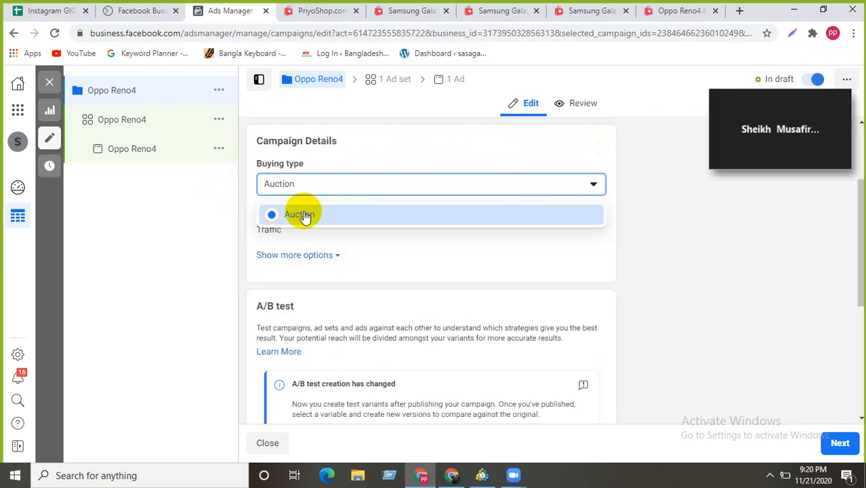
click(337, 187)
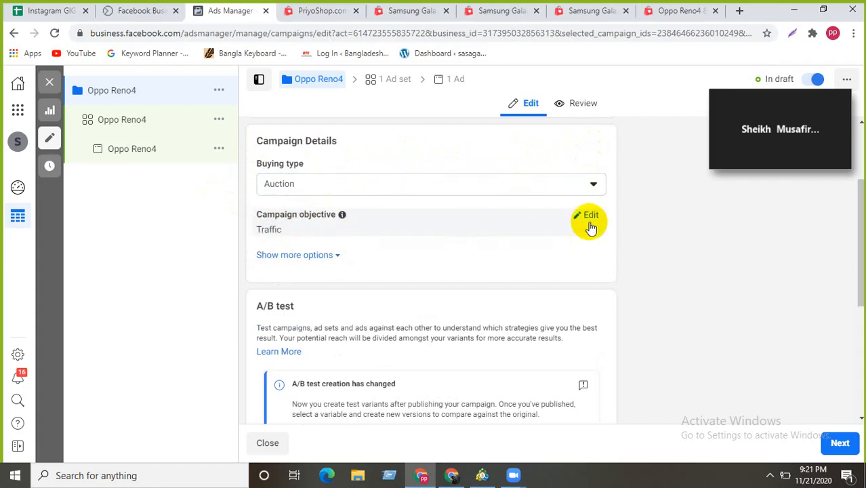
click(588, 219)
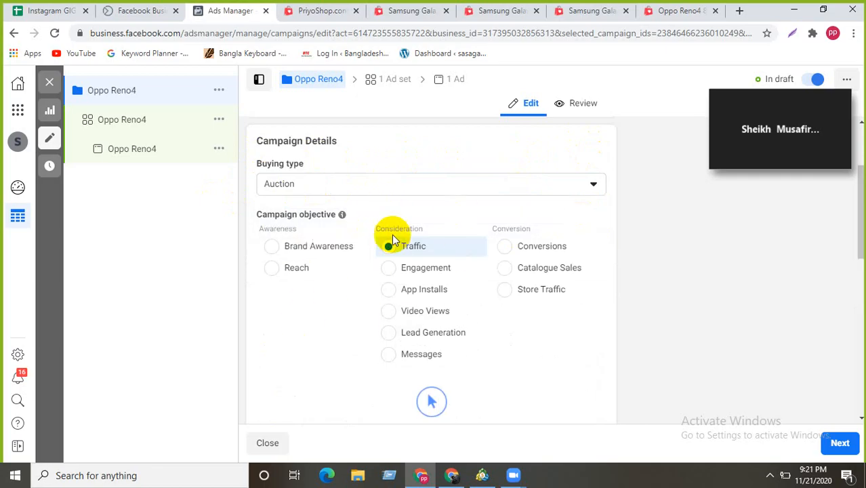
click(594, 186)
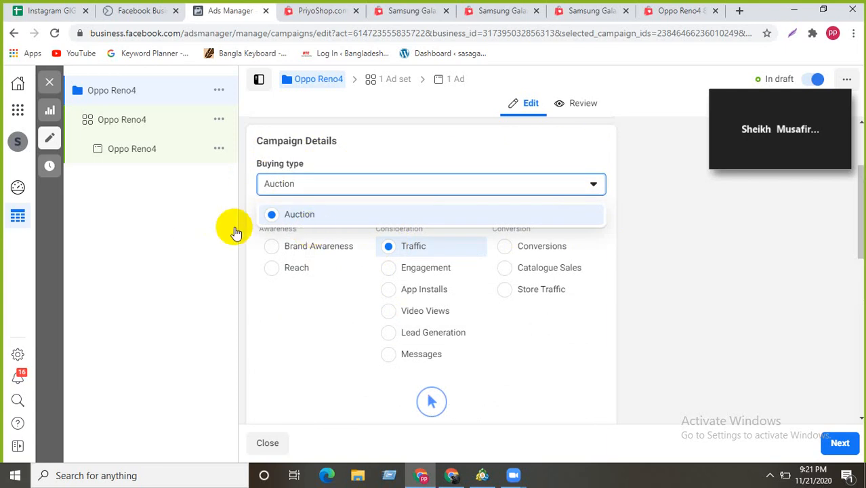
click(594, 184)
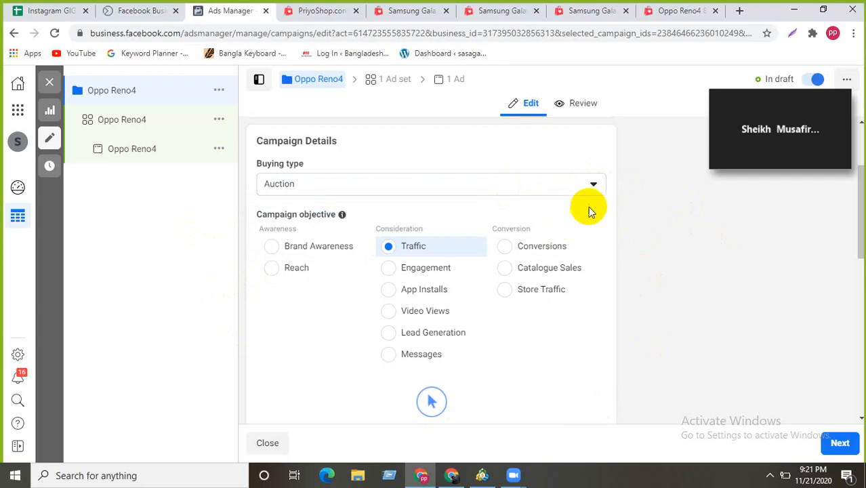
- Show more campaign options, revealing no spending limit and budget optimisation off
scroll(697, 306, down, 4)
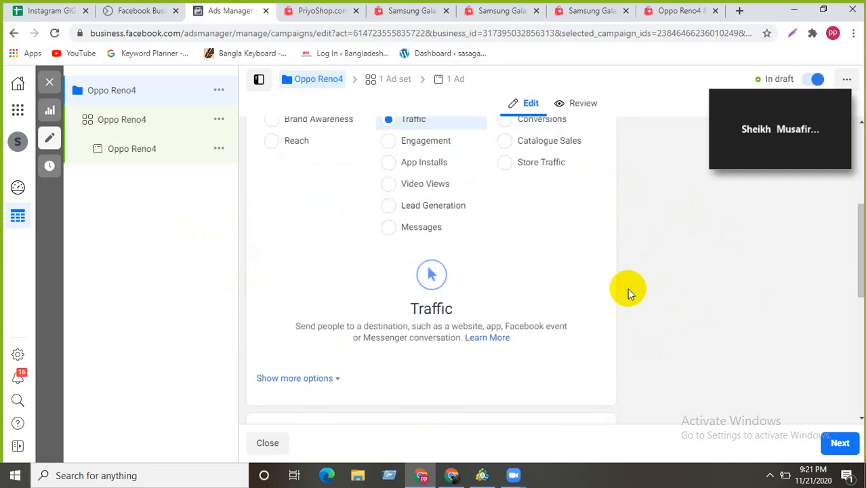
scroll(499, 281, down, 2)
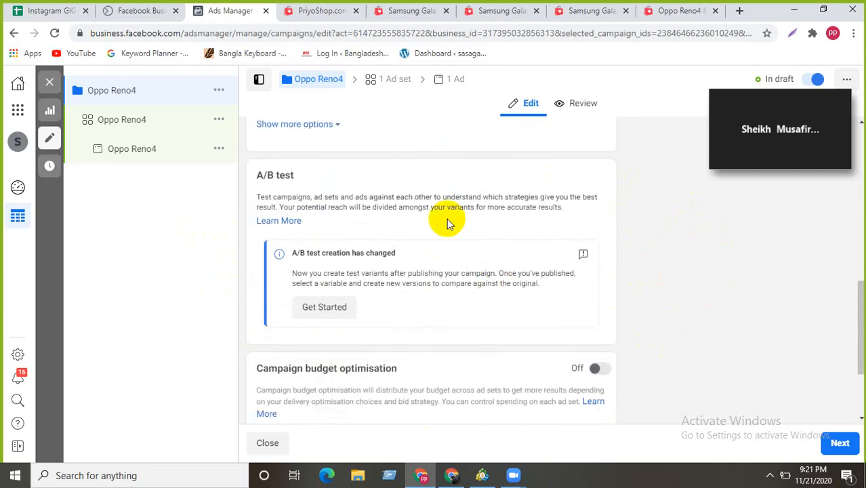
click(338, 125)
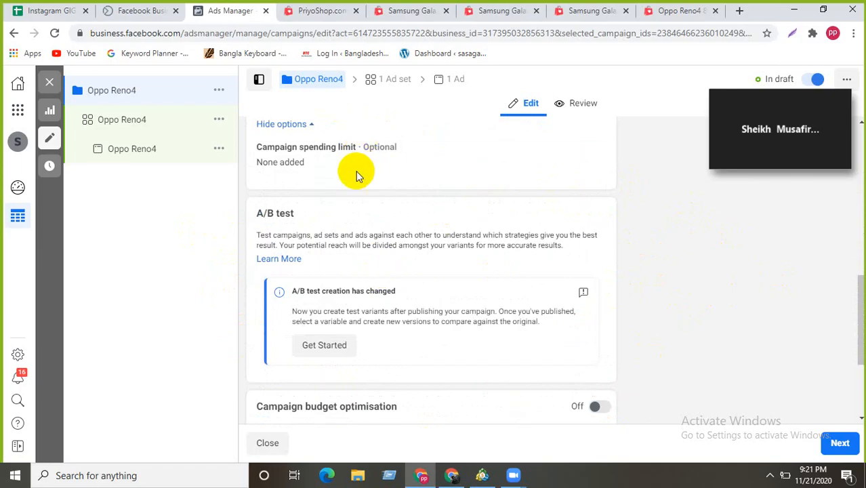
scroll(360, 203, up, 1)
click(581, 211)
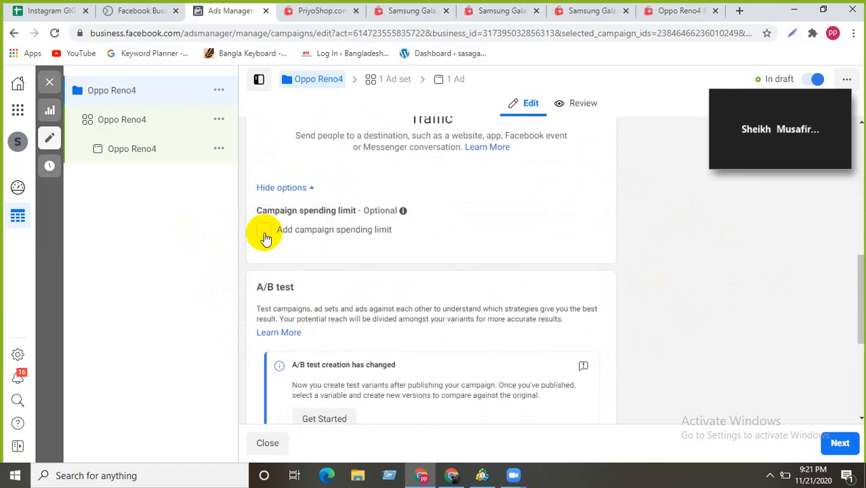
click(262, 232)
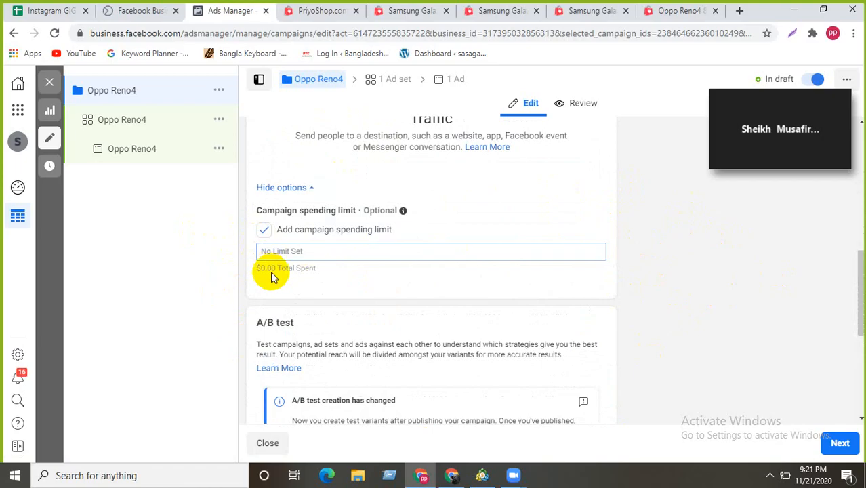
click(285, 252)
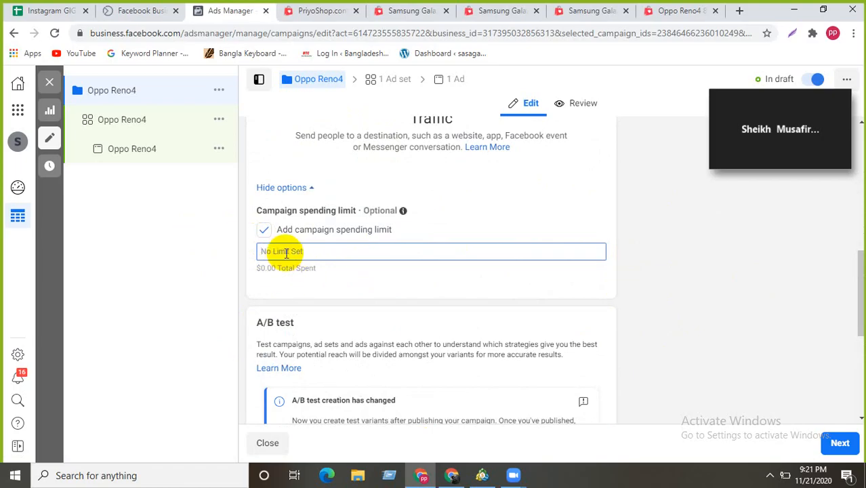
text(50)
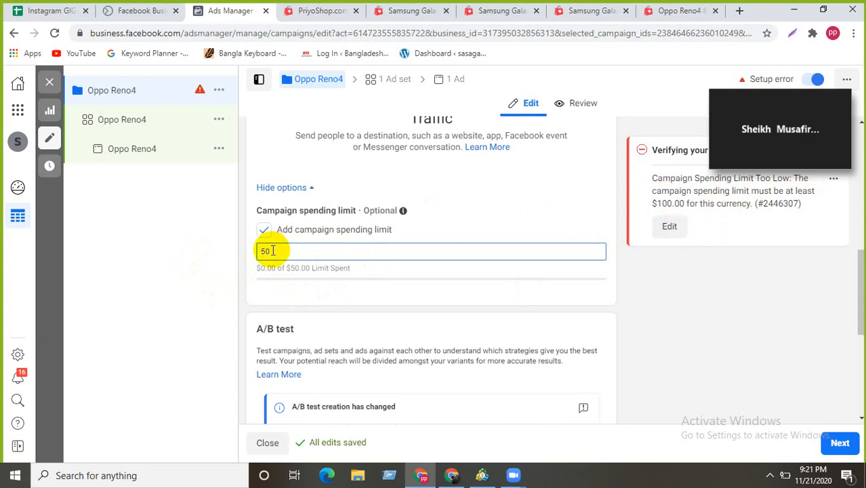
drag(271, 251, 239, 254)
text(100)
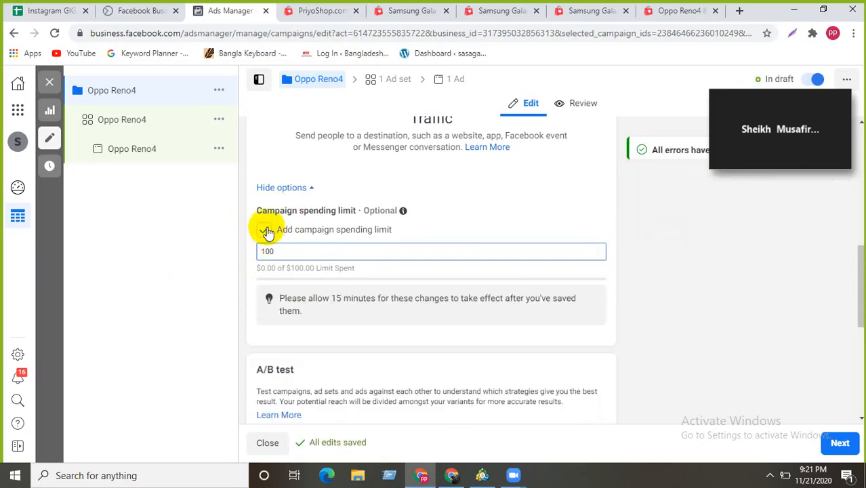
click(265, 231)
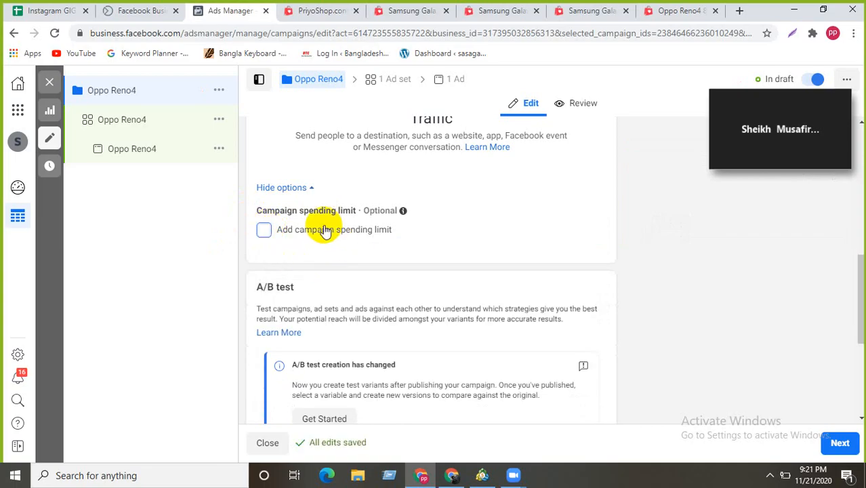
- Make Oppo Reno4 the control campaign of an A/B test
scroll(324, 227, down, 2)
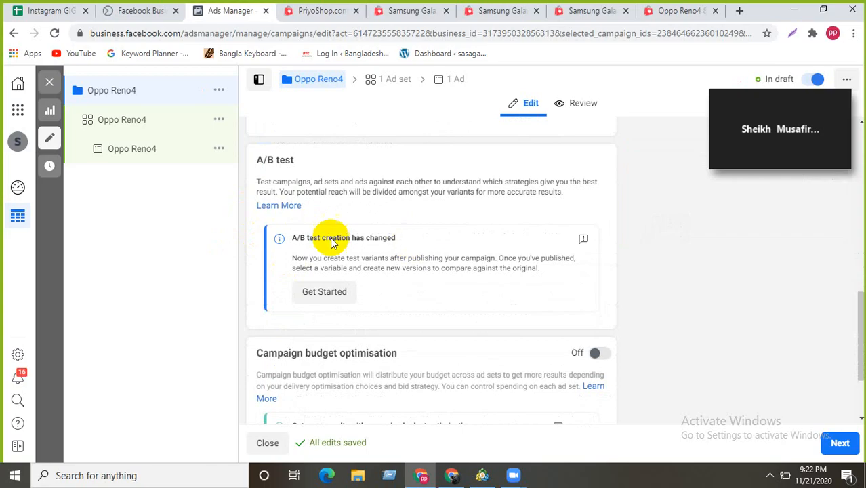
scroll(299, 248, down, 1)
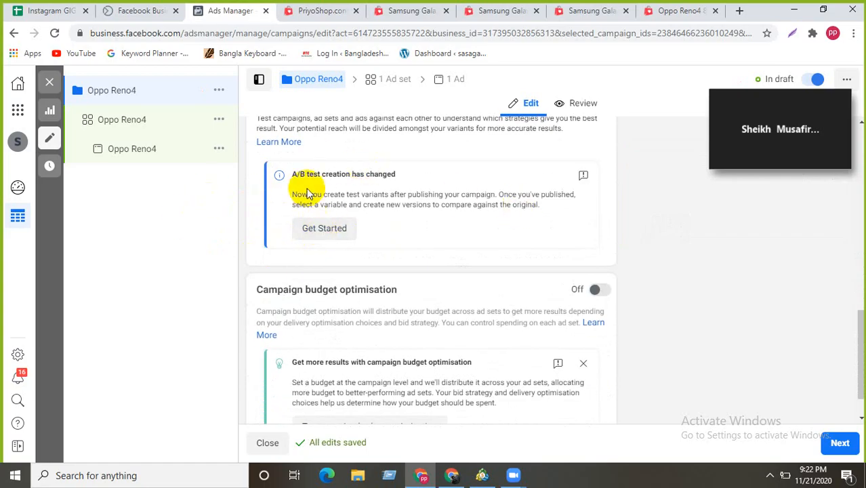
scroll(342, 184, up, 1)
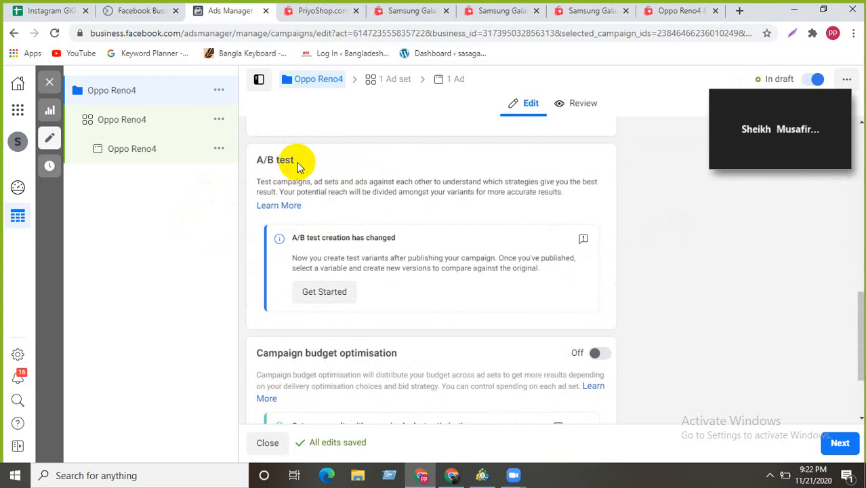
click(324, 291)
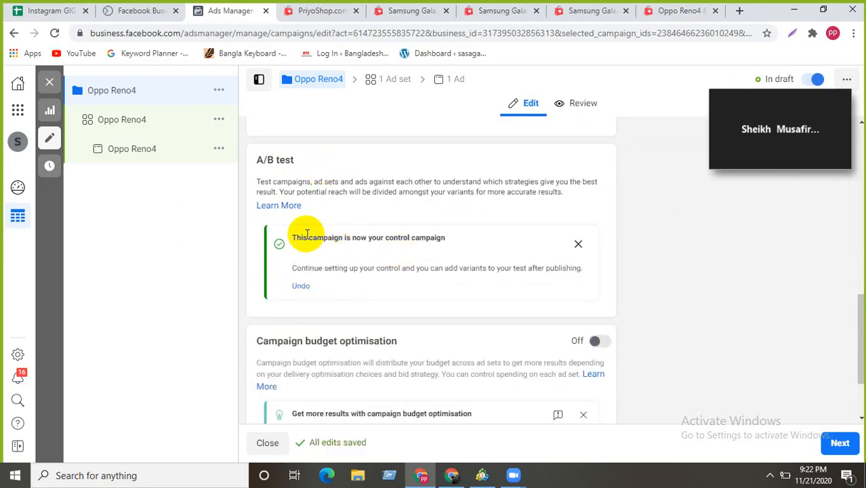
drag(296, 238, 397, 272)
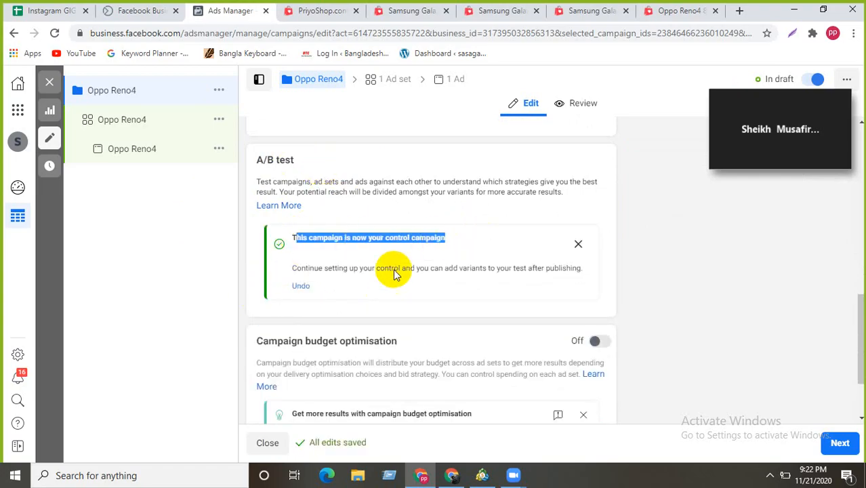
click(174, 284)
scroll(326, 239, down, 2)
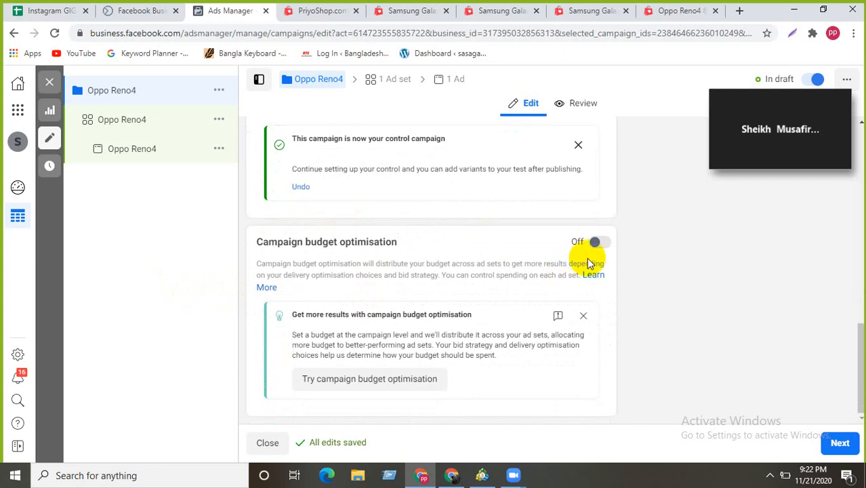
- Turn campaign budget optimisation on with a $20.00 daily budget
click(594, 243)
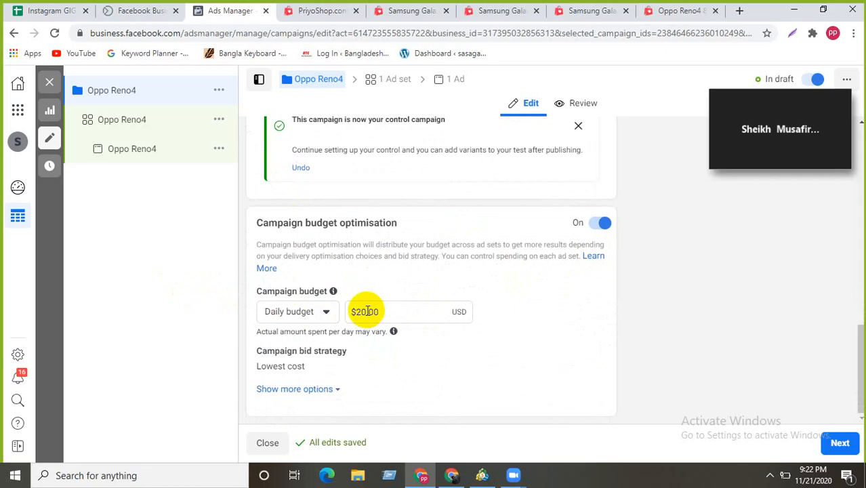
drag(367, 312, 358, 312)
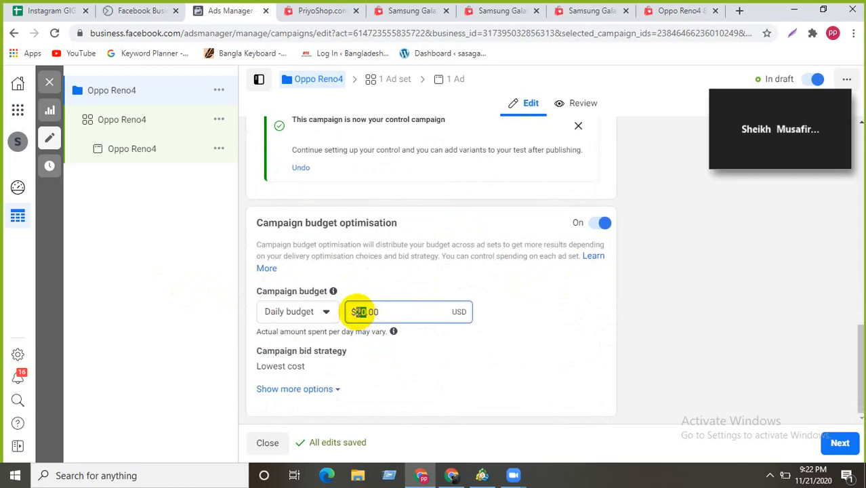
text(20)
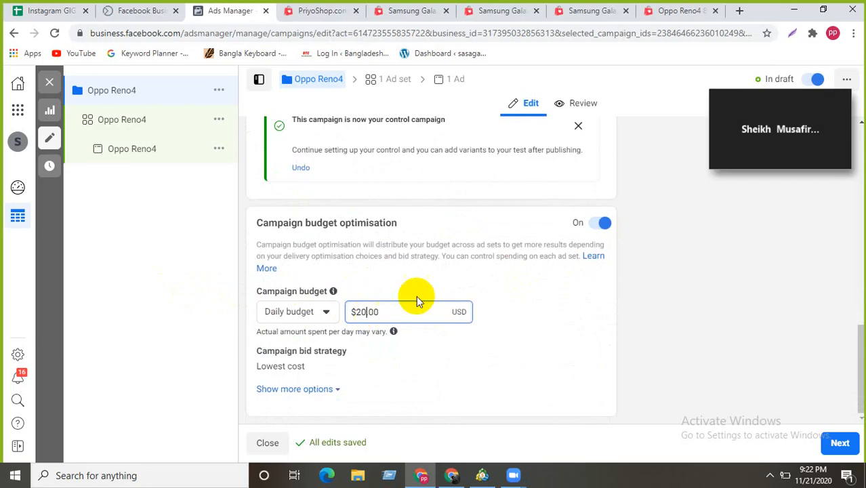
click(527, 289)
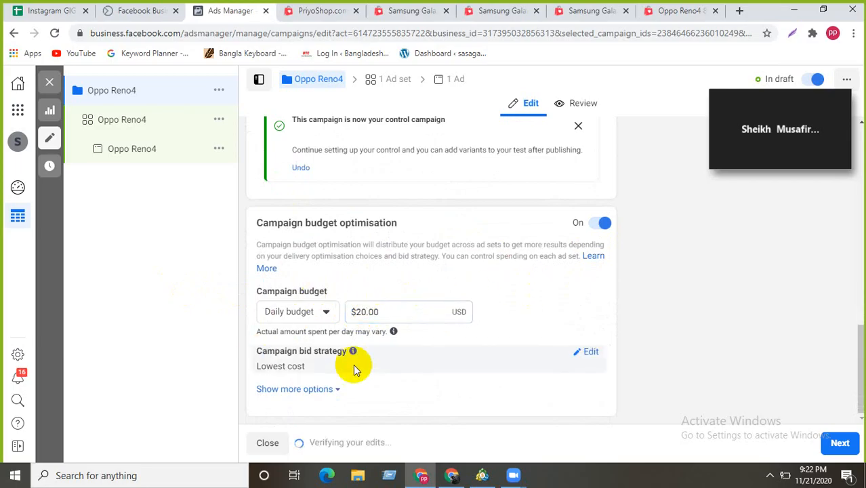
- Keep Lowest cost as the campaign bid strategy
click(583, 355)
click(591, 375)
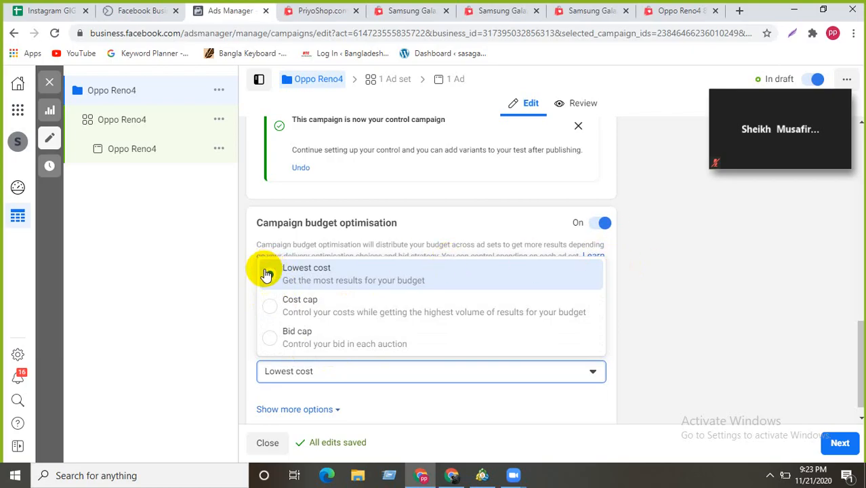
click(583, 373)
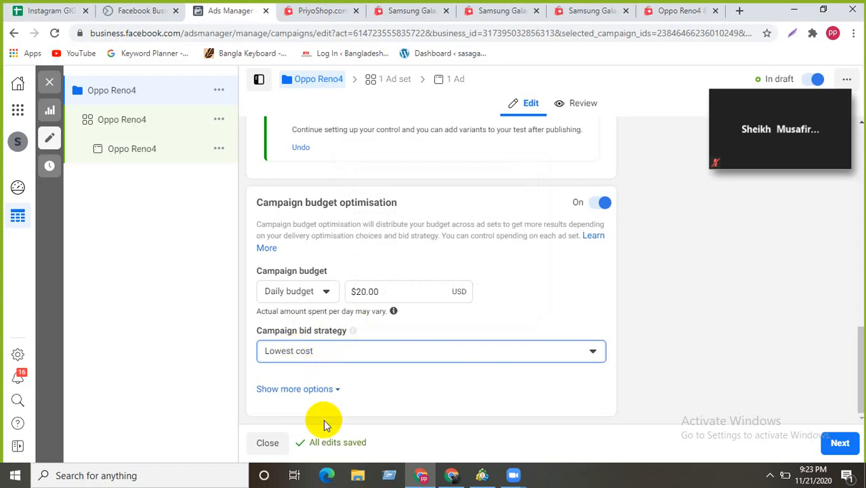
- Expand the extra budget options, showing ad scheduling set to run ads all the time
click(327, 390)
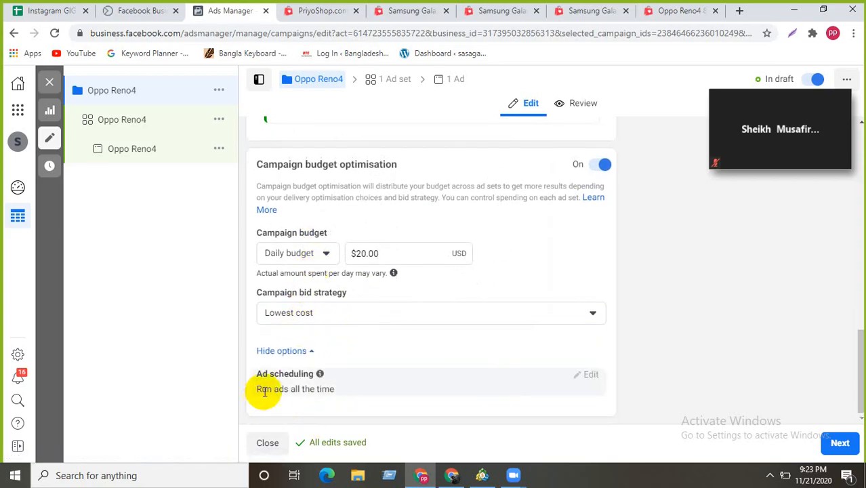
click(332, 391)
drag(333, 391, 219, 391)
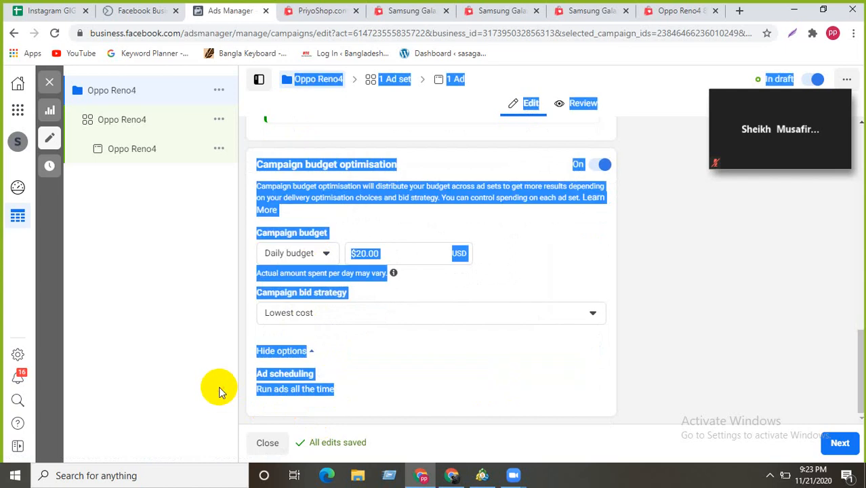
click(172, 358)
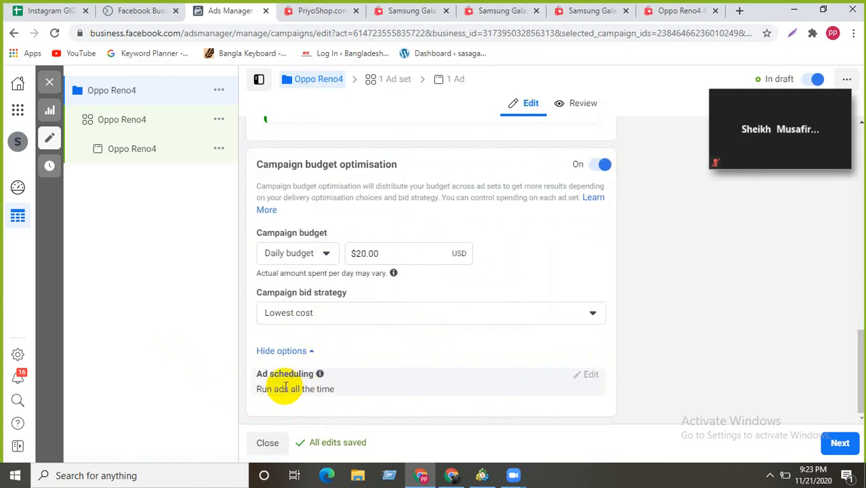
click(242, 392)
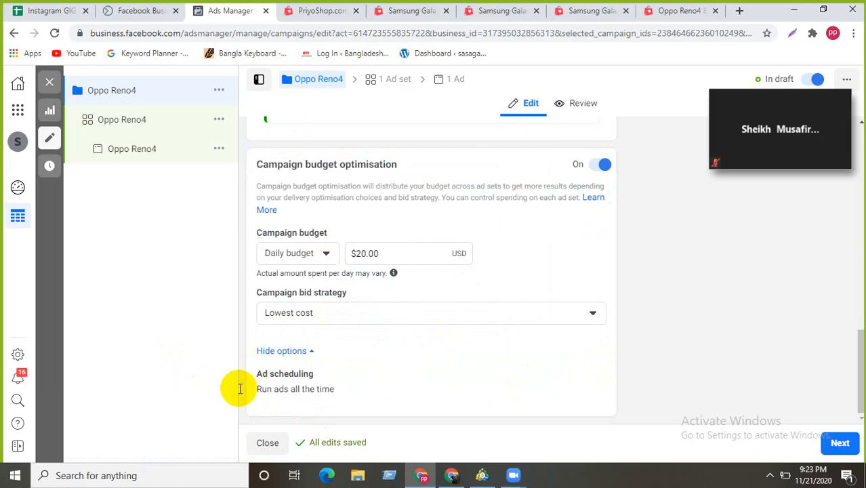
scroll(669, 347, up, 3)
scroll(670, 347, down, 3)
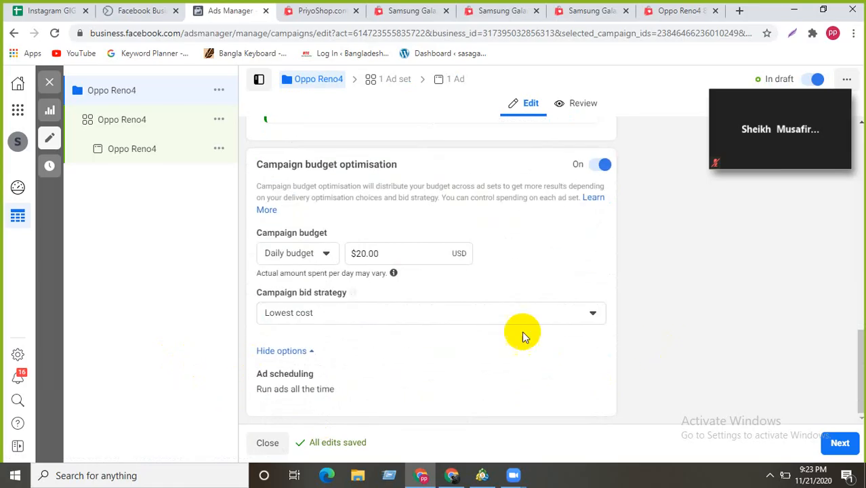
click(501, 314)
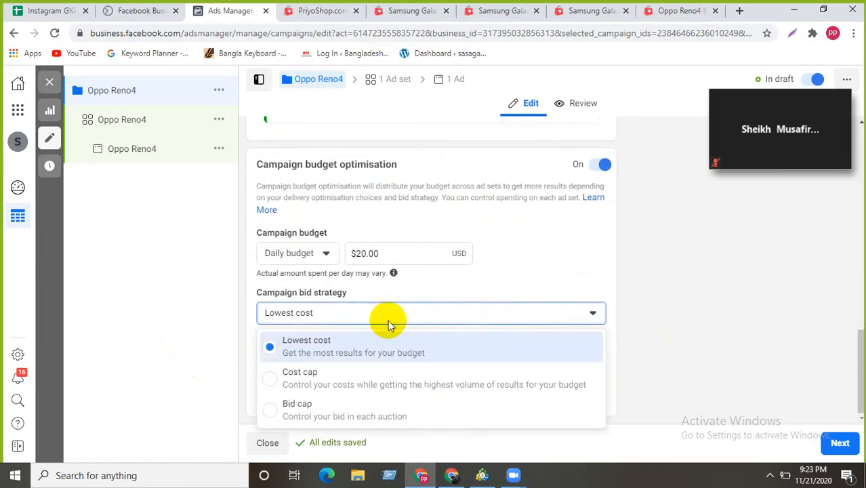
click(285, 384)
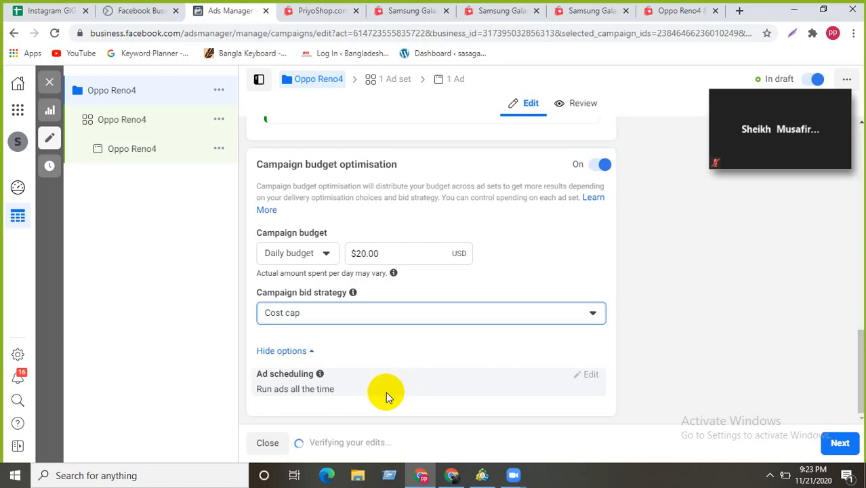
click(571, 313)
click(290, 403)
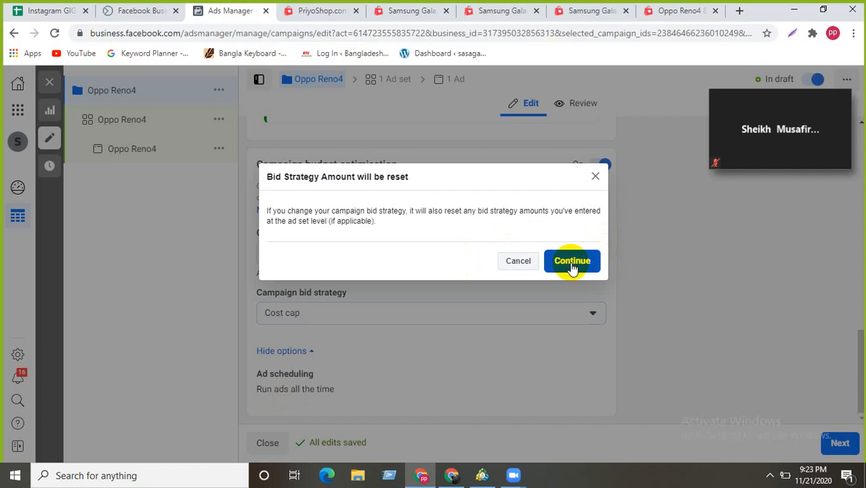
click(564, 260)
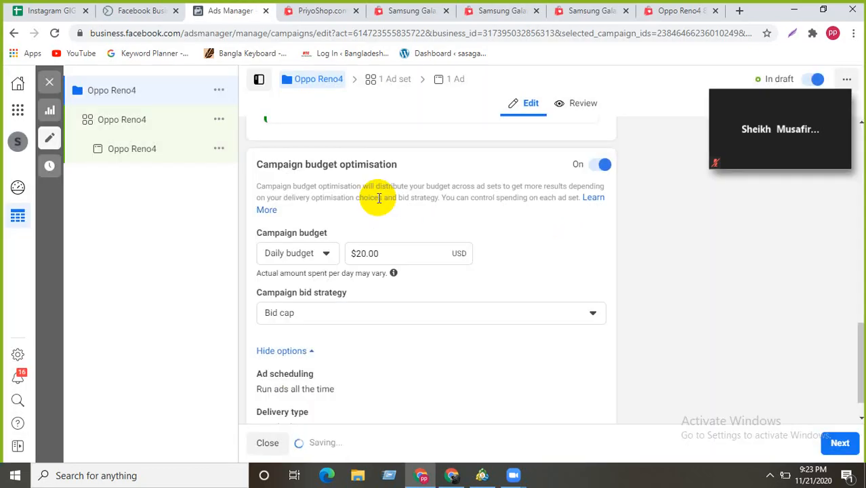
scroll(413, 394, down, 1)
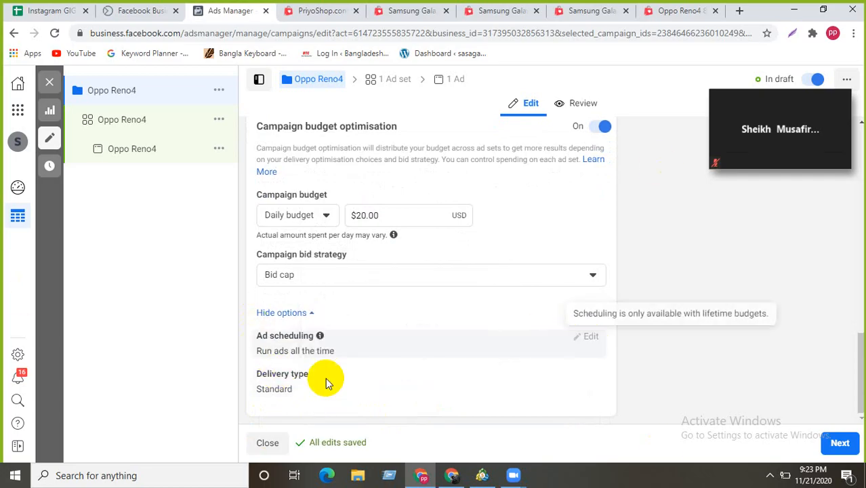
click(581, 375)
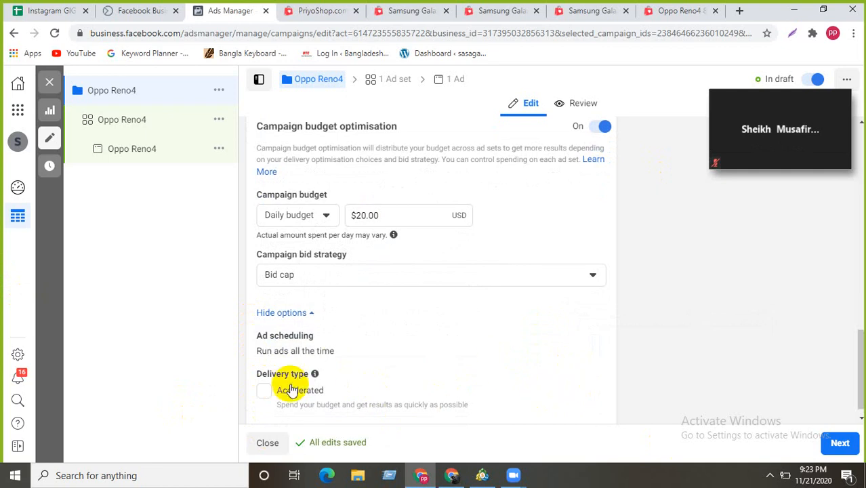
scroll(291, 406, down, 1)
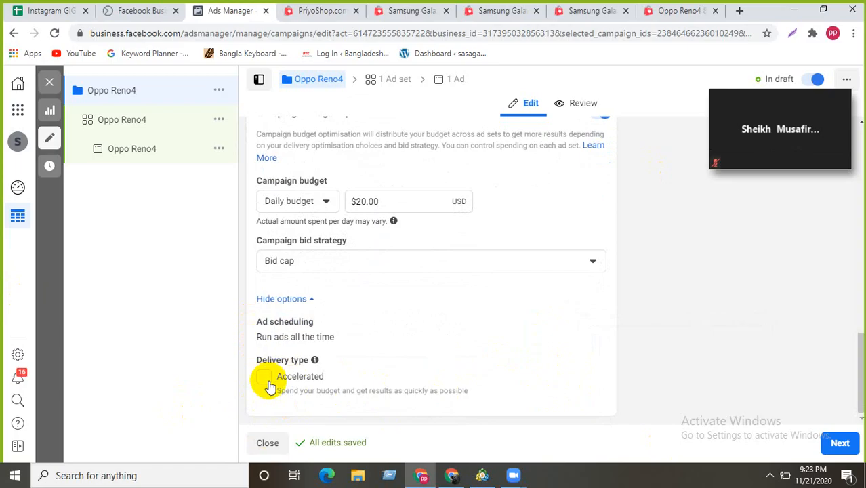
scroll(335, 407, up, 2)
scroll(335, 407, down, 2)
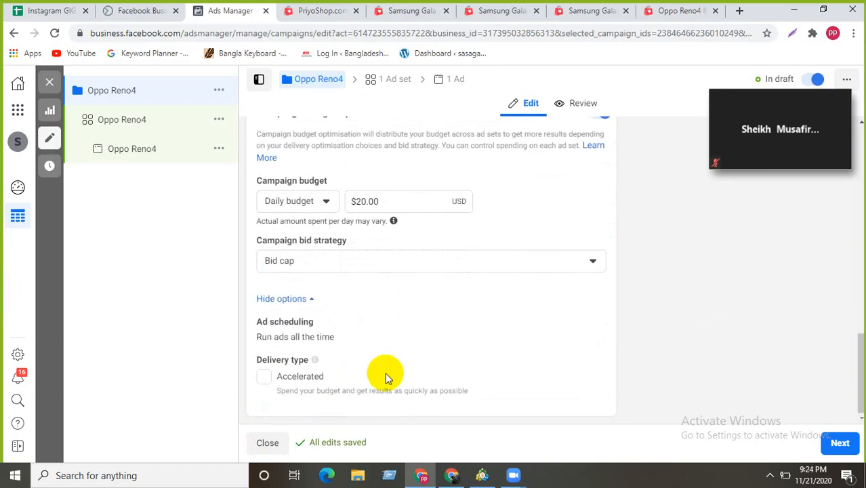
click(547, 261)
click(295, 289)
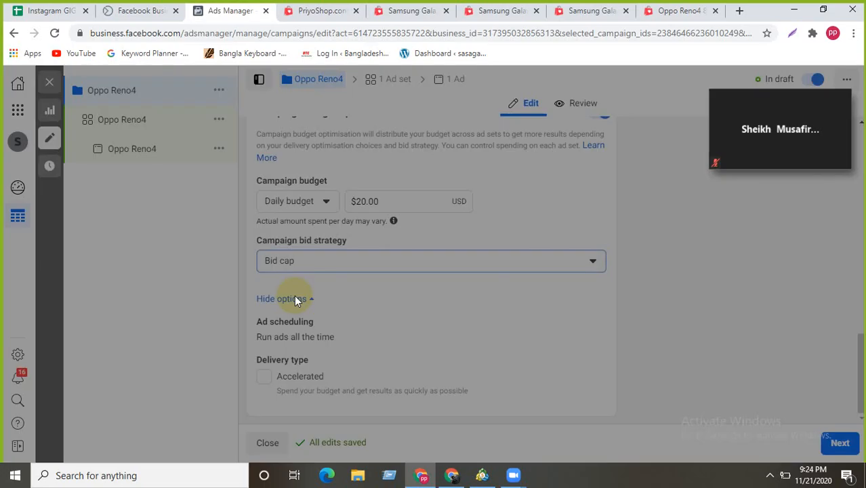
click(573, 259)
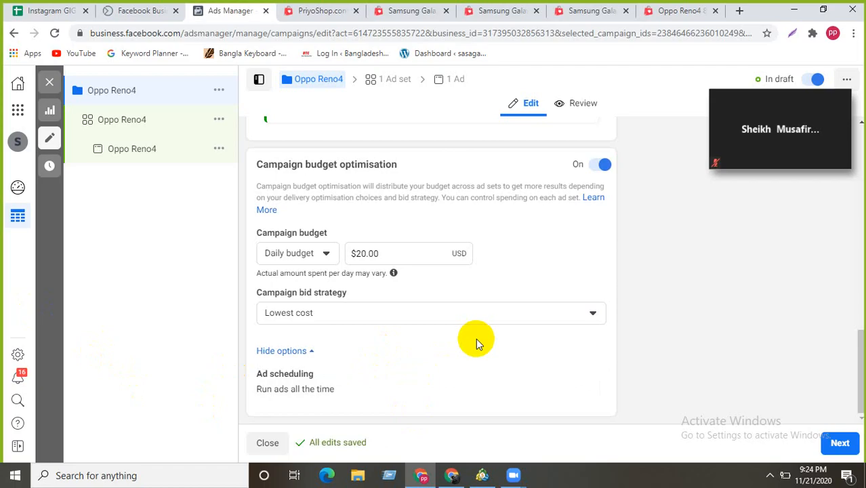
- Move to the Oppo Reno4 ad set and set its traffic destination to WhatsApp
click(851, 446)
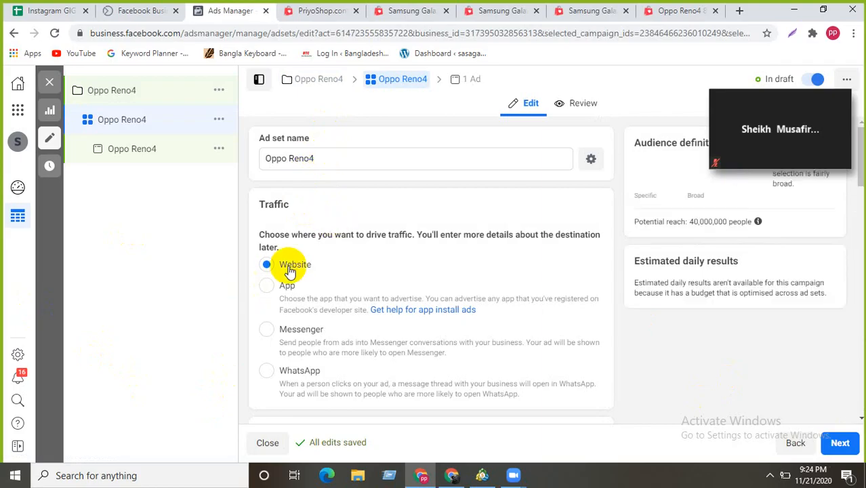
scroll(286, 269, down, 1)
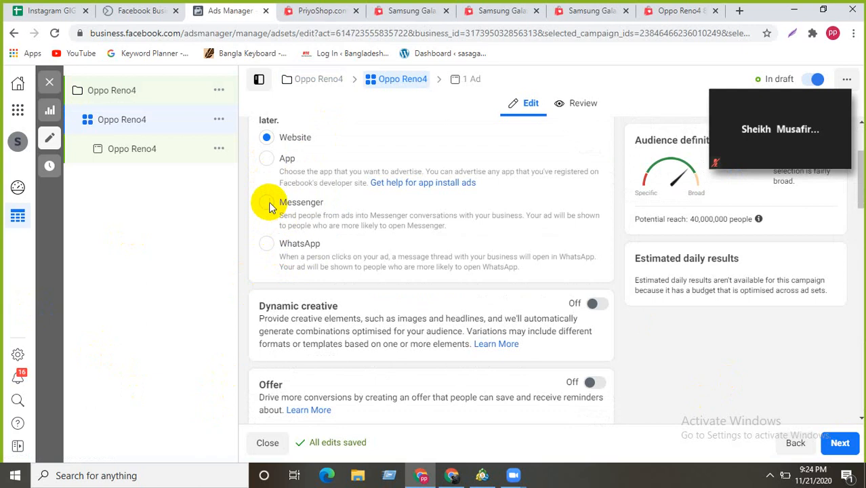
click(266, 159)
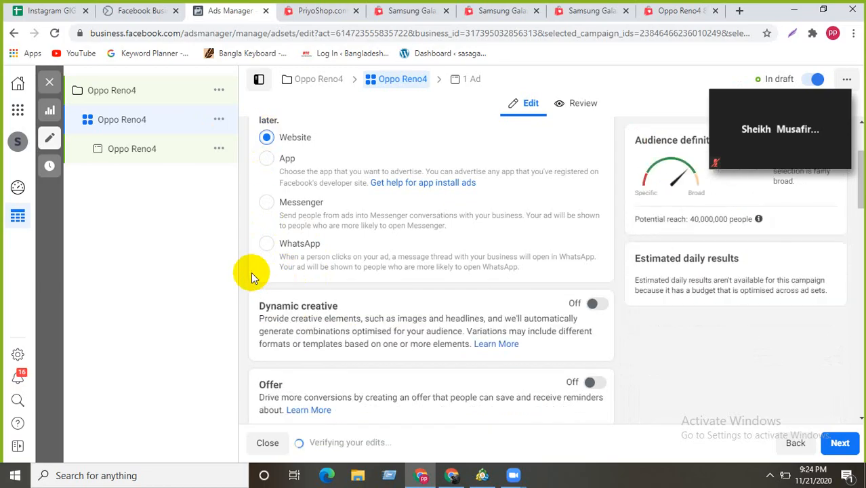
scroll(387, 247, down, 2)
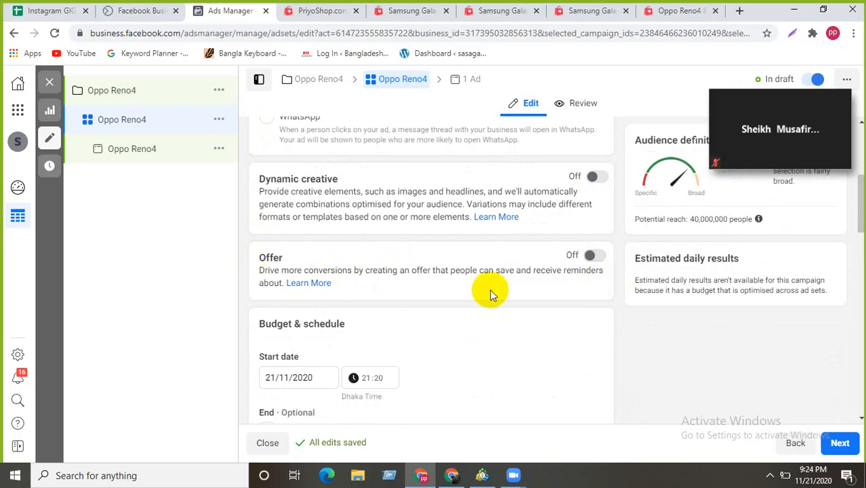
scroll(524, 286, down, 2)
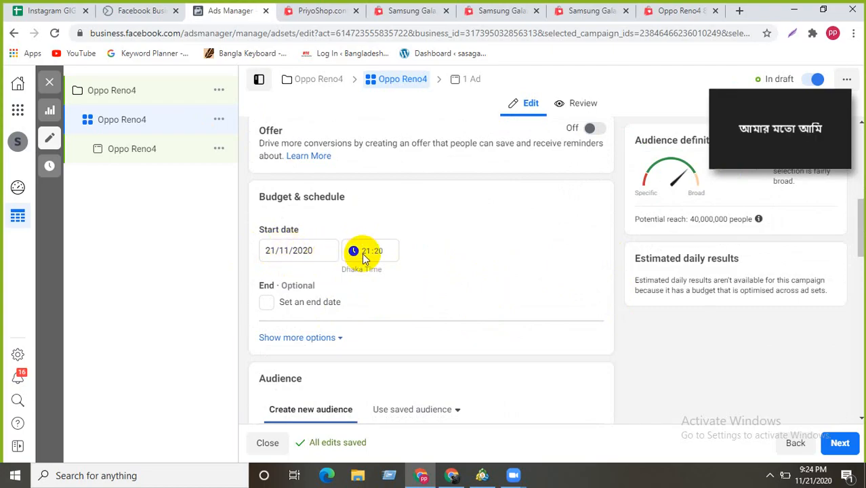
scroll(364, 256, up, 1)
scroll(363, 258, up, 4)
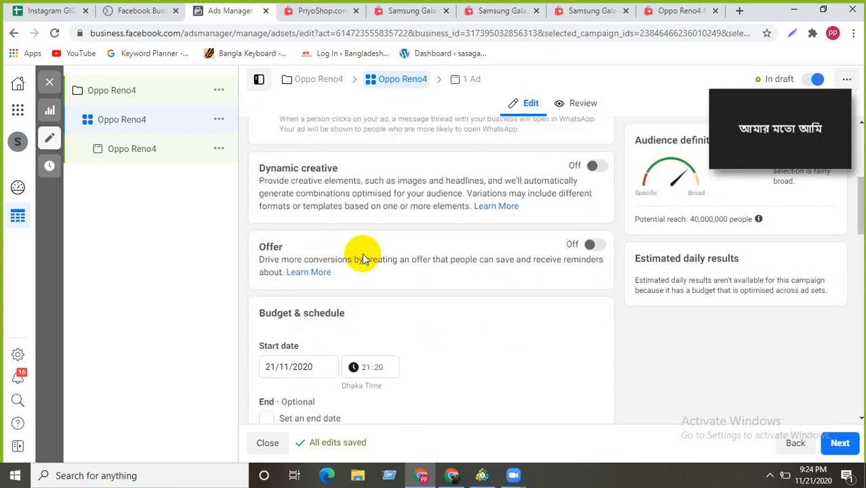
click(266, 306)
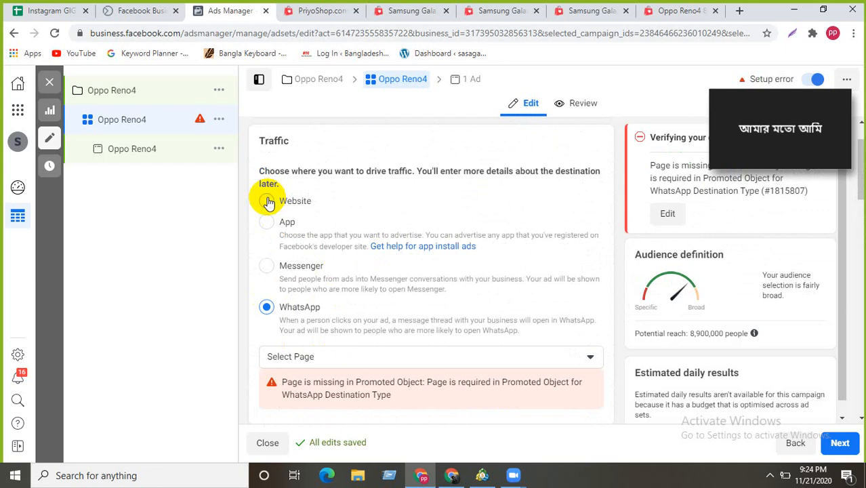
- Switch the ad set's traffic destination between App and Website, ending on Website
click(267, 202)
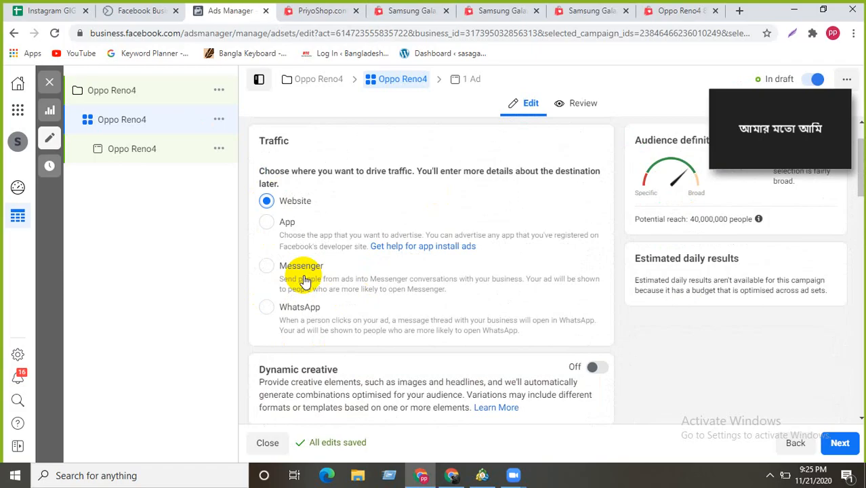
click(267, 222)
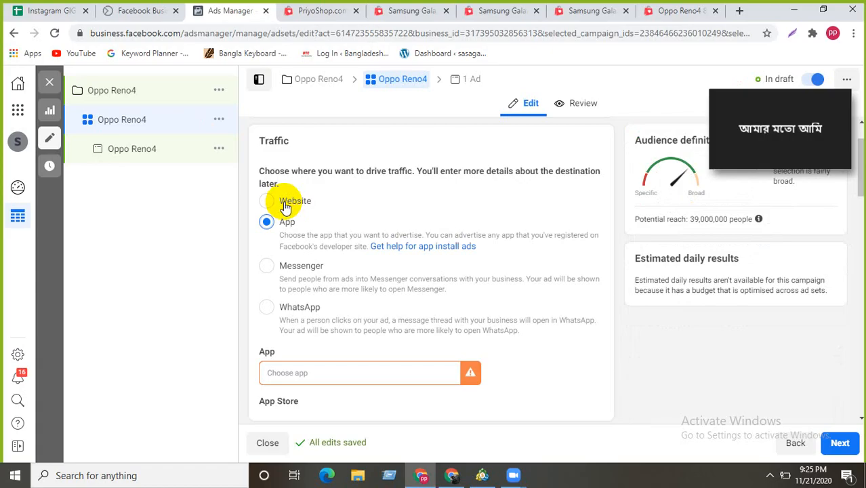
click(267, 202)
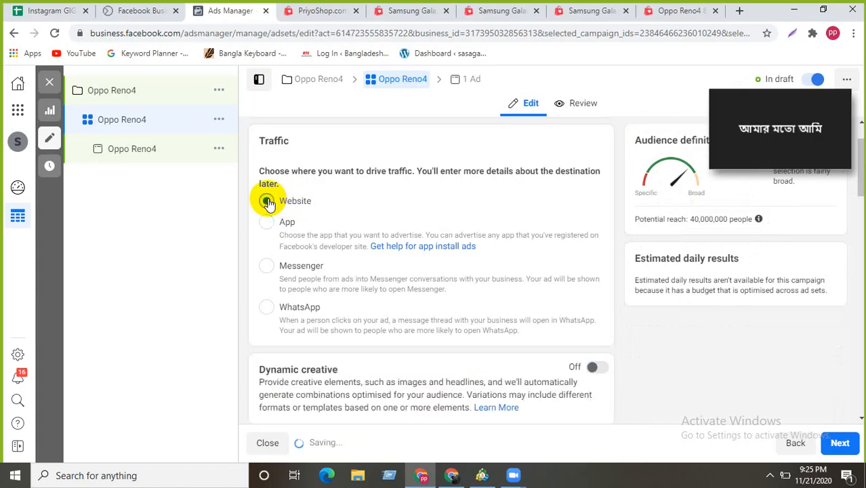
click(267, 224)
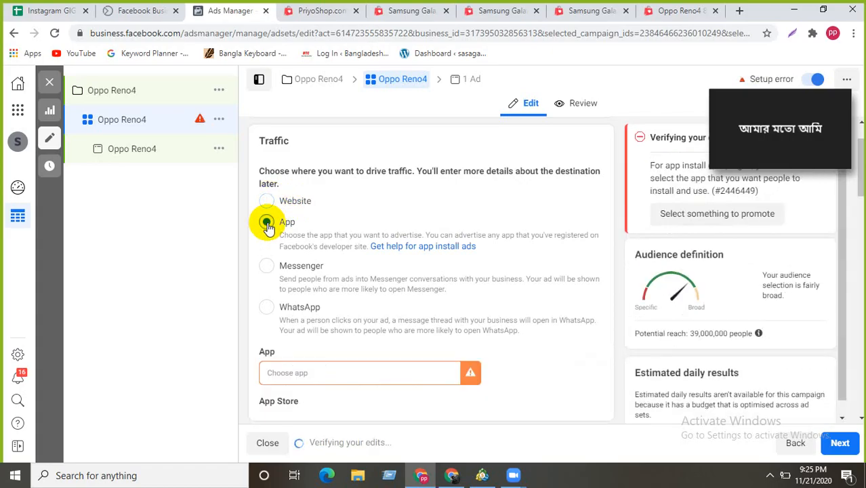
click(267, 202)
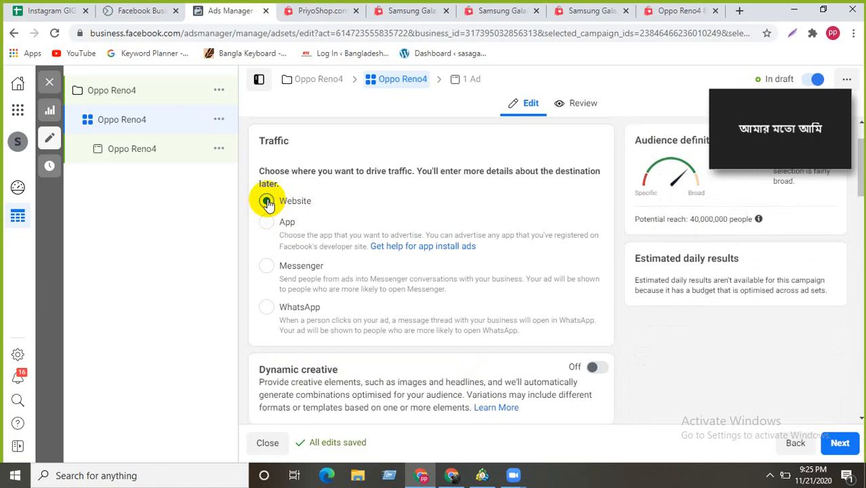
scroll(254, 339, down, 4)
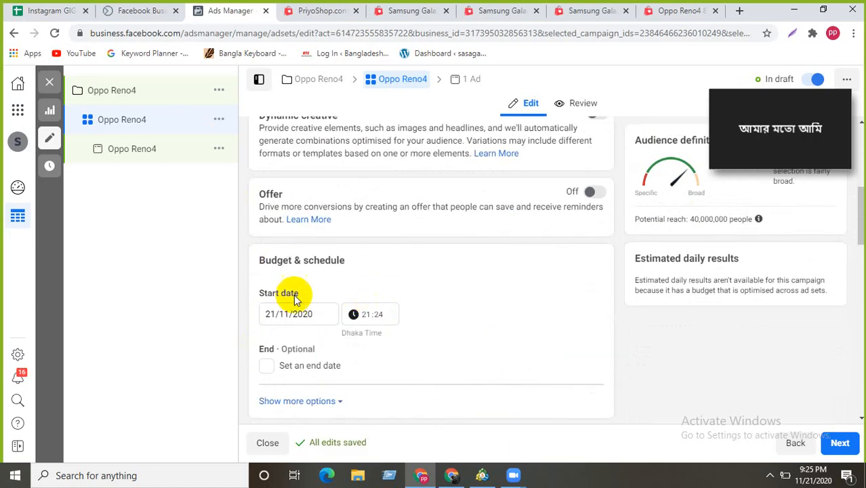
- Give the ad set an end date of 25/11/2020 at 00:00
scroll(328, 310, down, 1)
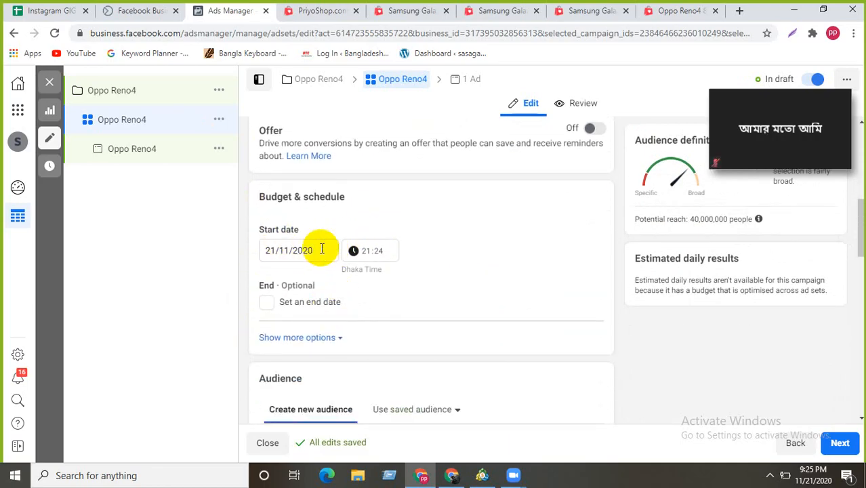
click(268, 304)
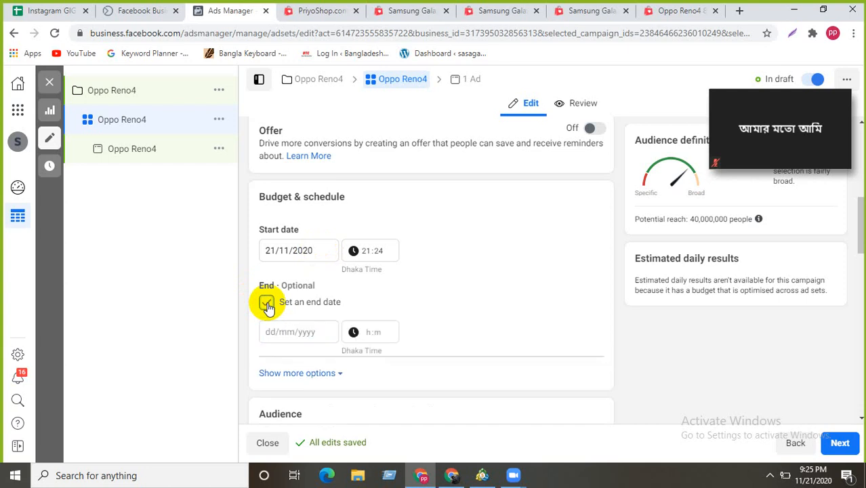
click(294, 332)
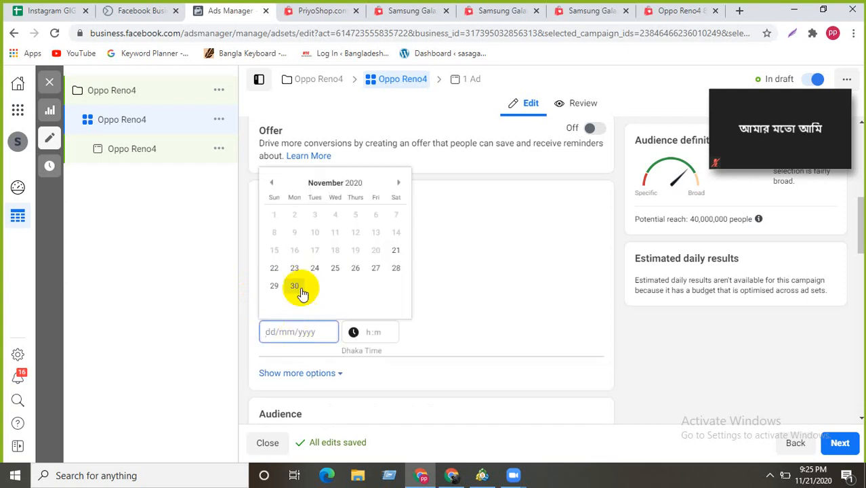
click(339, 269)
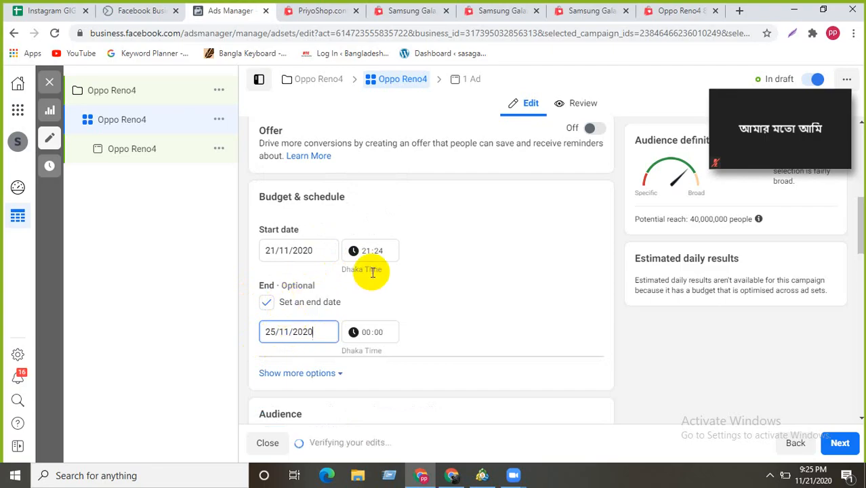
- Reveal the additional Budget & schedule options with ad set spend limits
scroll(372, 314, down, 1)
scroll(377, 304, down, 2)
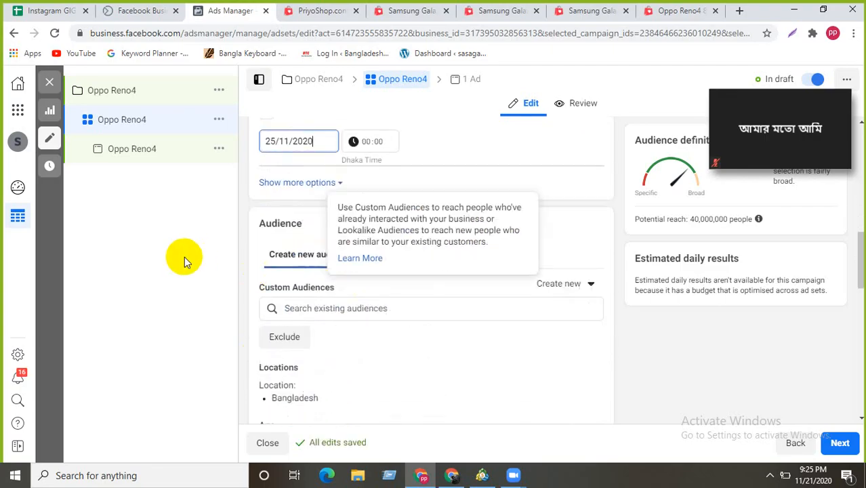
click(338, 184)
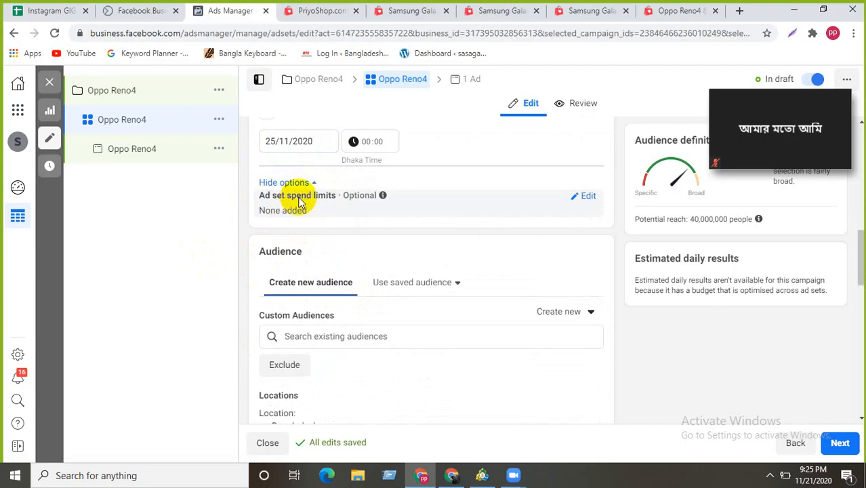
click(587, 196)
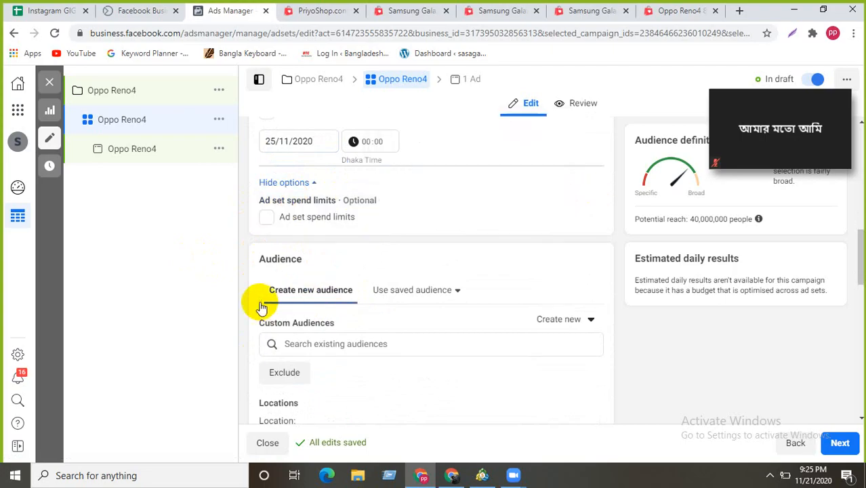
click(266, 217)
click(296, 253)
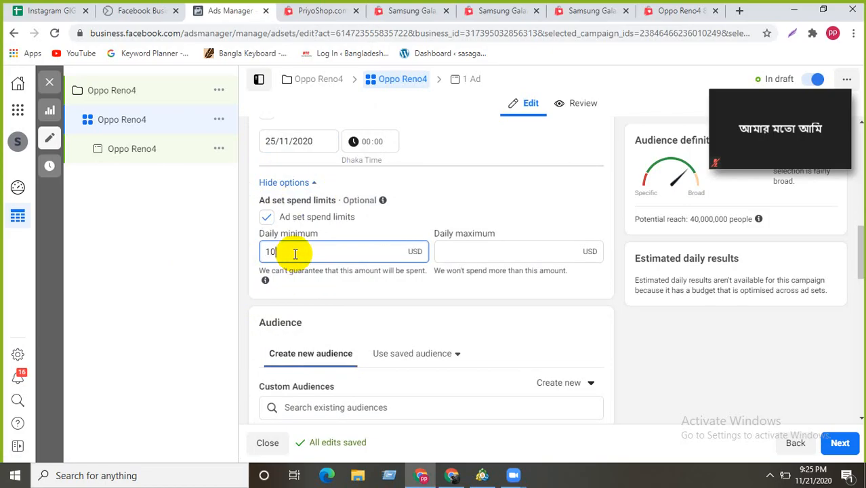
click(460, 252)
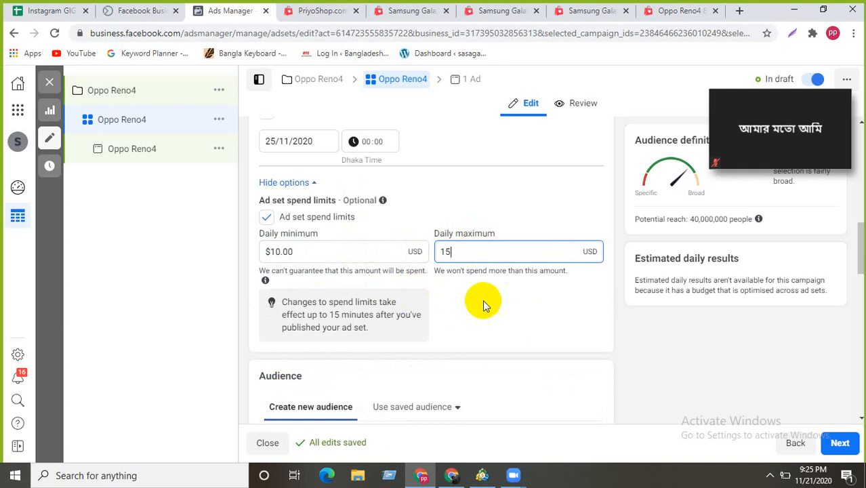
scroll(488, 312, down, 1)
scroll(491, 314, up, 1)
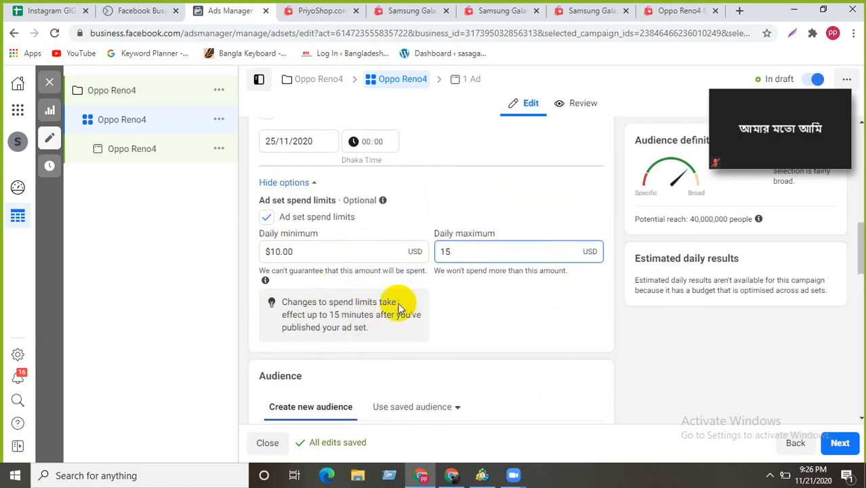
drag(719, 107, 763, 392)
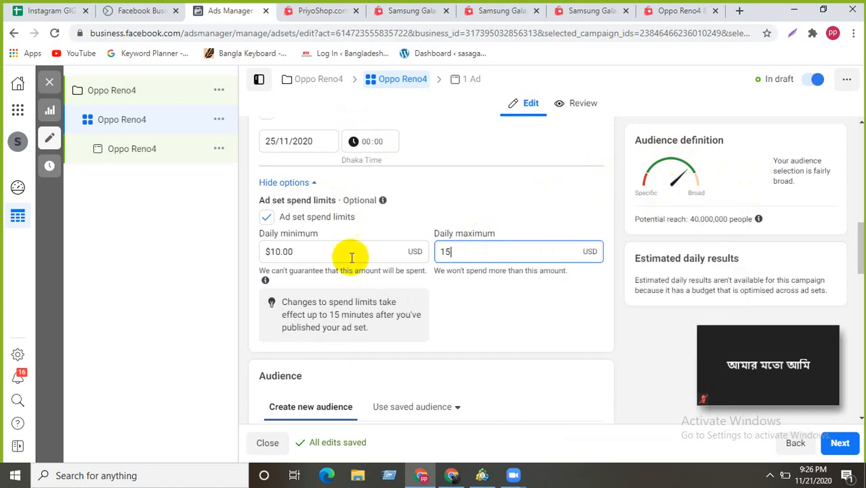
click(267, 217)
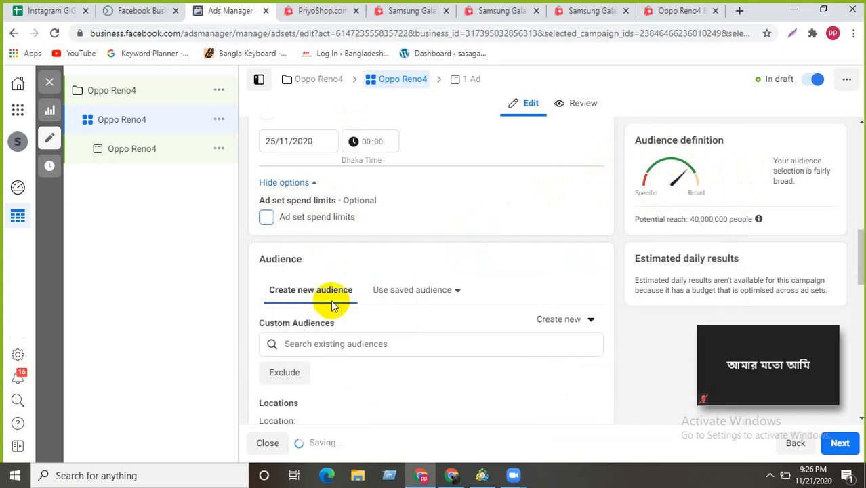
scroll(305, 229, down, 1)
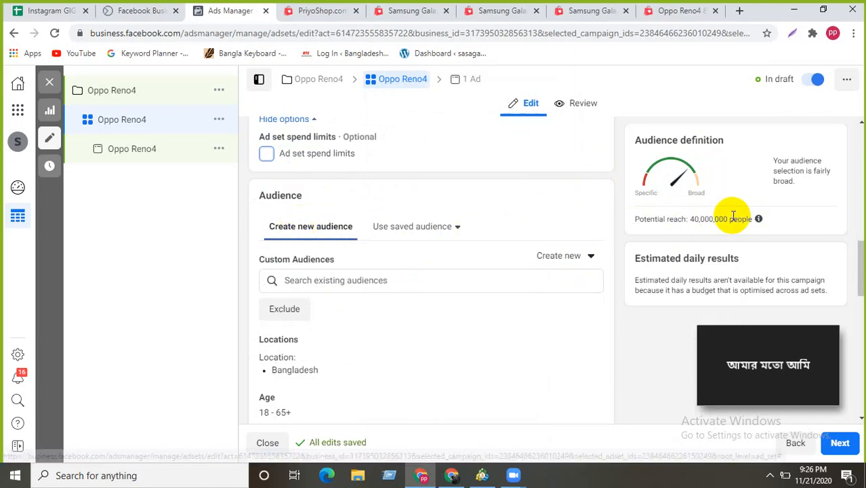
drag(690, 219, 728, 218)
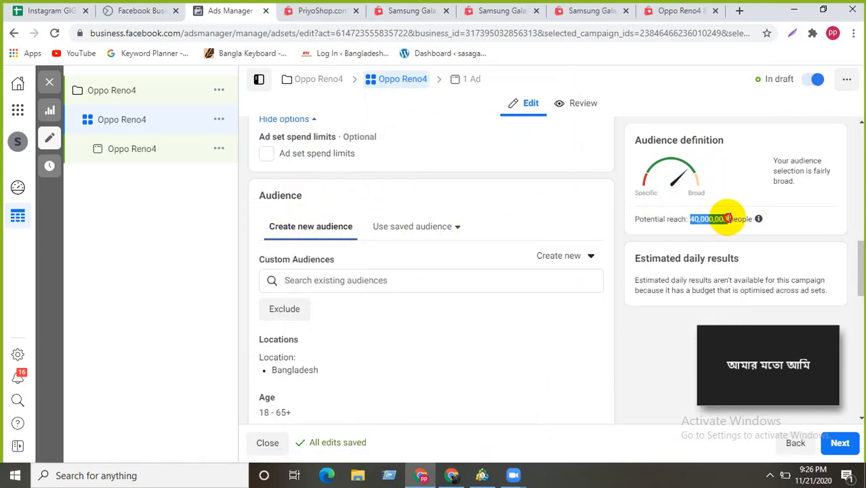
click(601, 208)
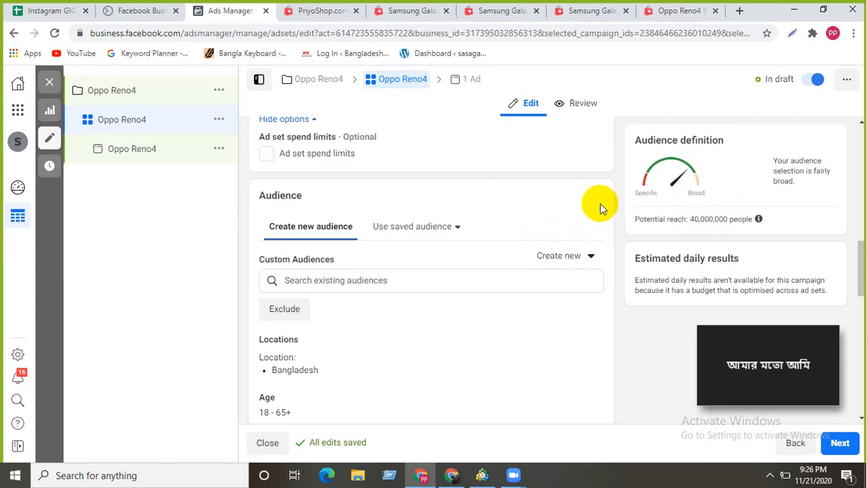
scroll(434, 227, up, 10)
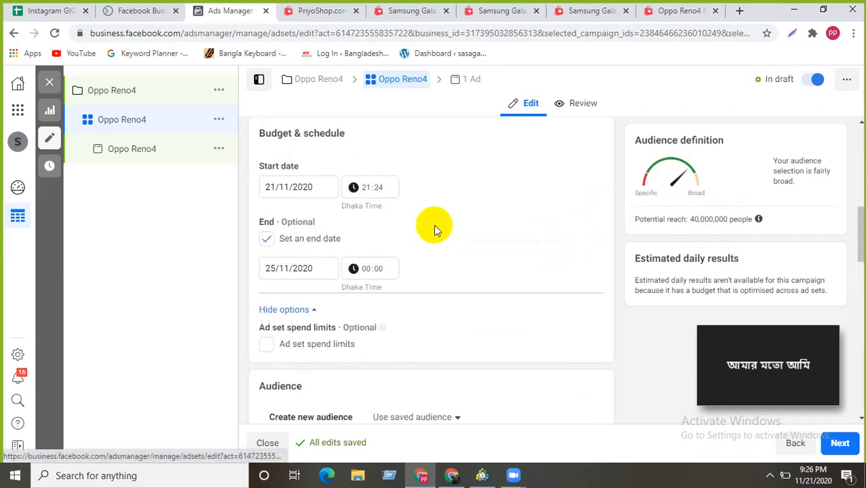
scroll(434, 229, up, 1)
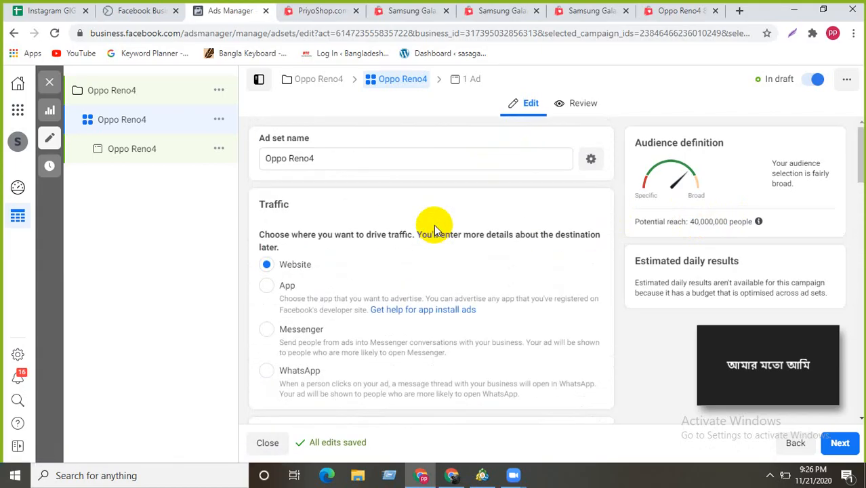
scroll(555, 209, down, 10)
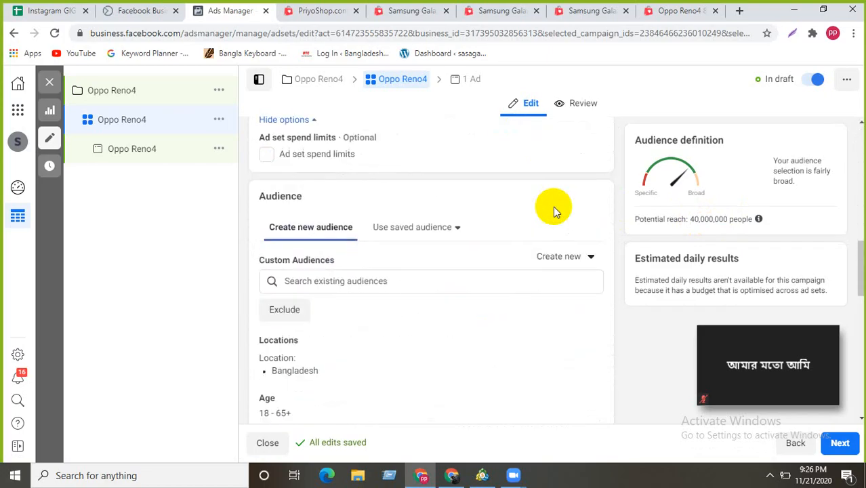
scroll(554, 207, down, 2)
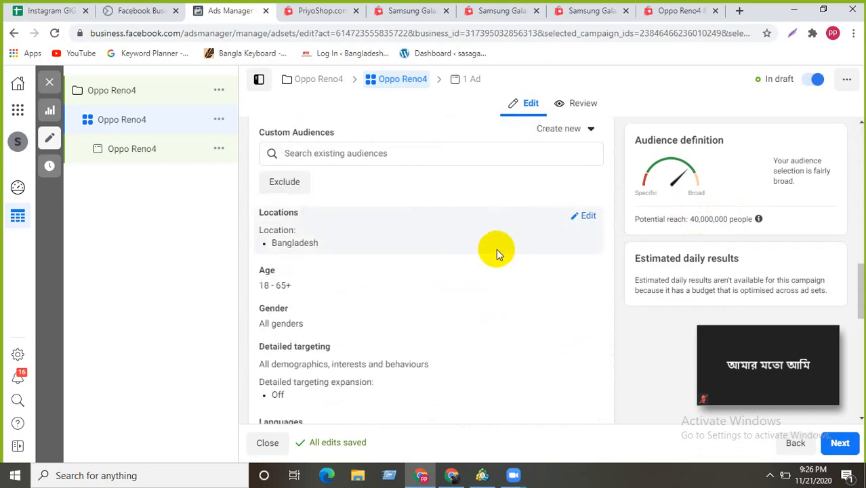
scroll(427, 308, up, 3)
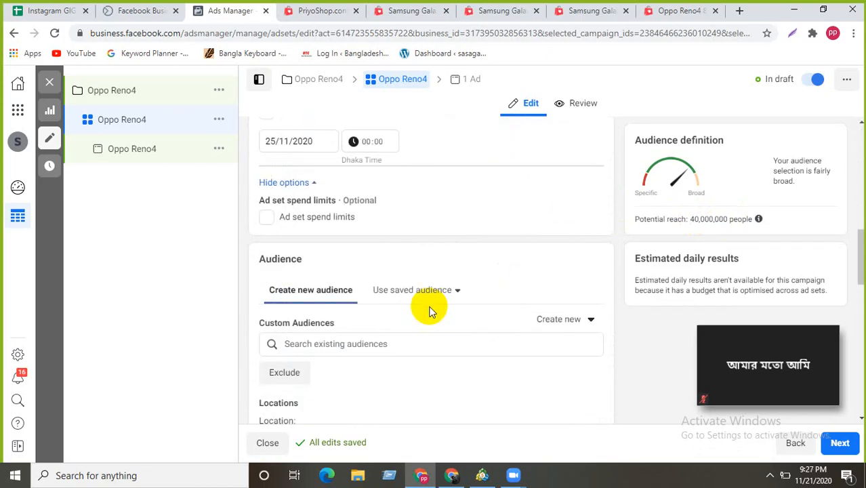
scroll(428, 305, down, 3)
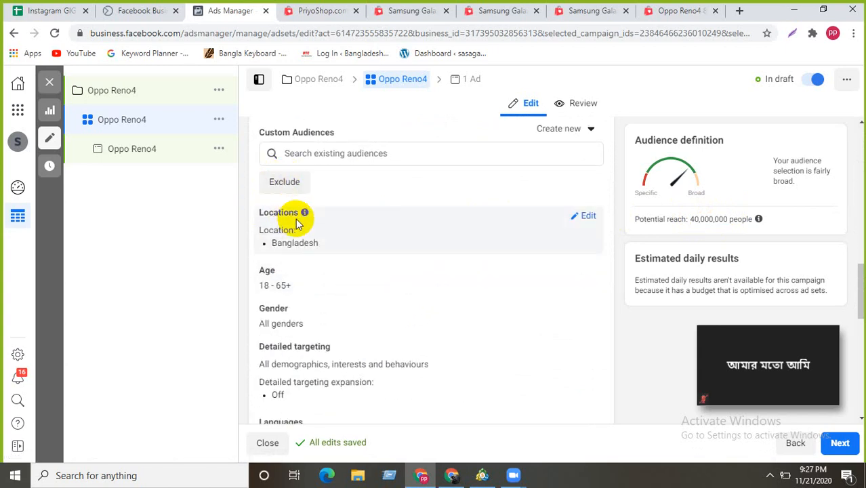
scroll(352, 187, up, 1)
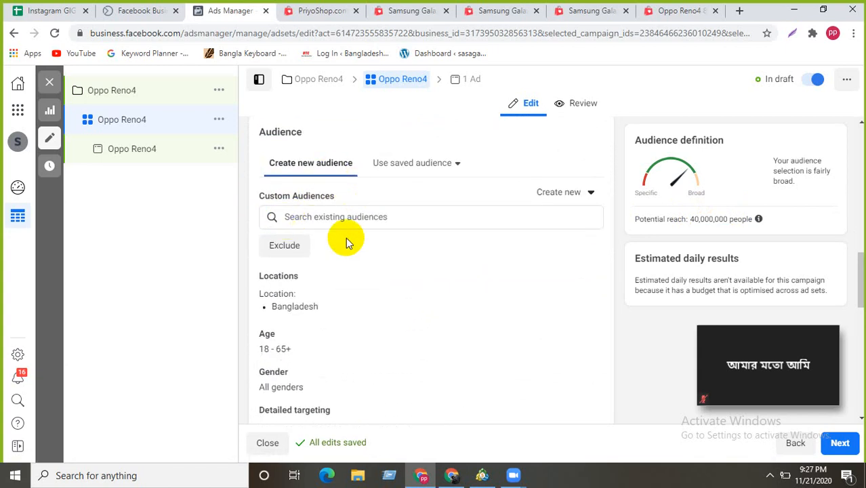
scroll(334, 260, down, 1)
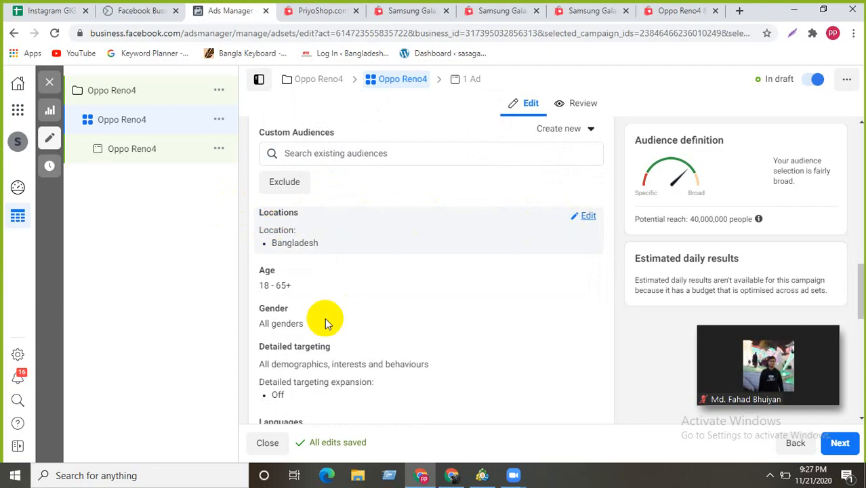
- Remove Bangladesh from the ad set's target locations and list the location-type choices
click(286, 210)
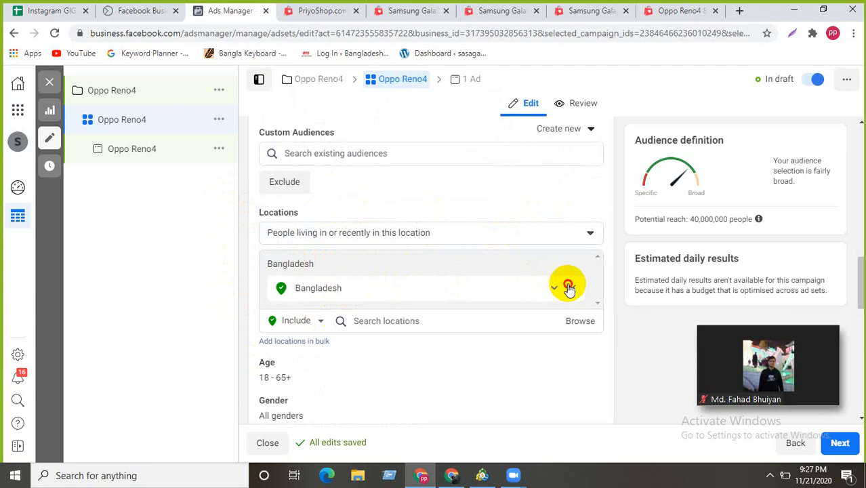
click(568, 288)
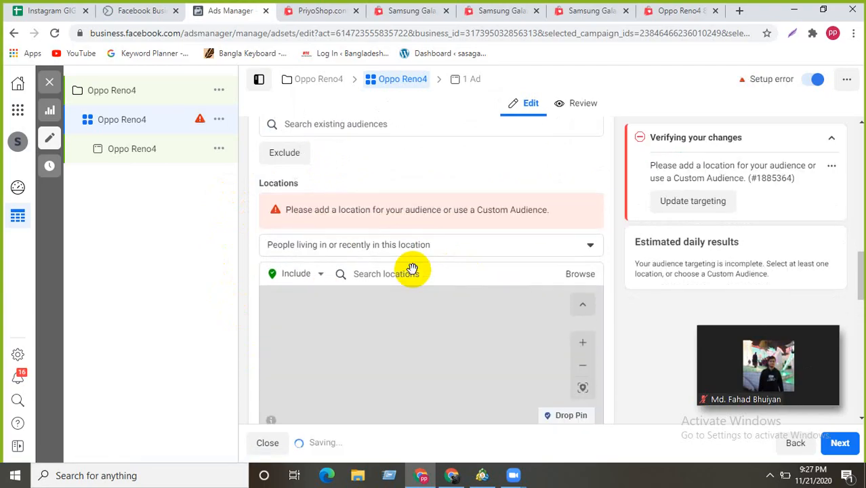
scroll(412, 270, down, 1)
click(310, 210)
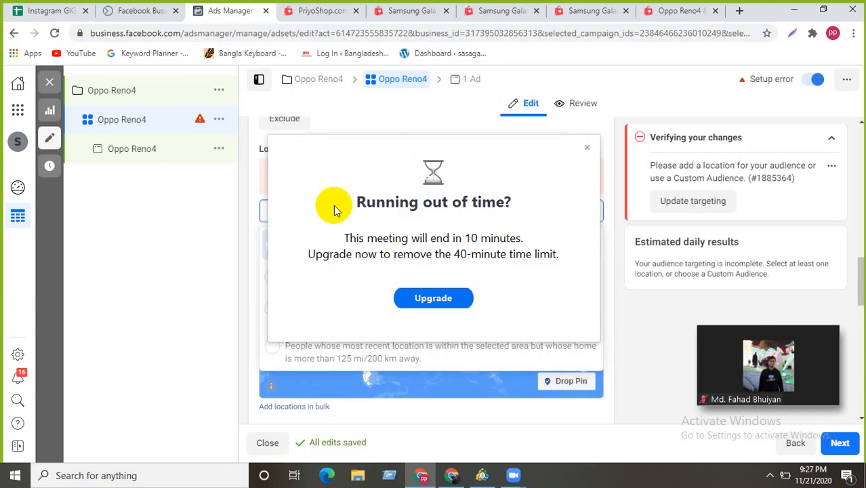
click(588, 147)
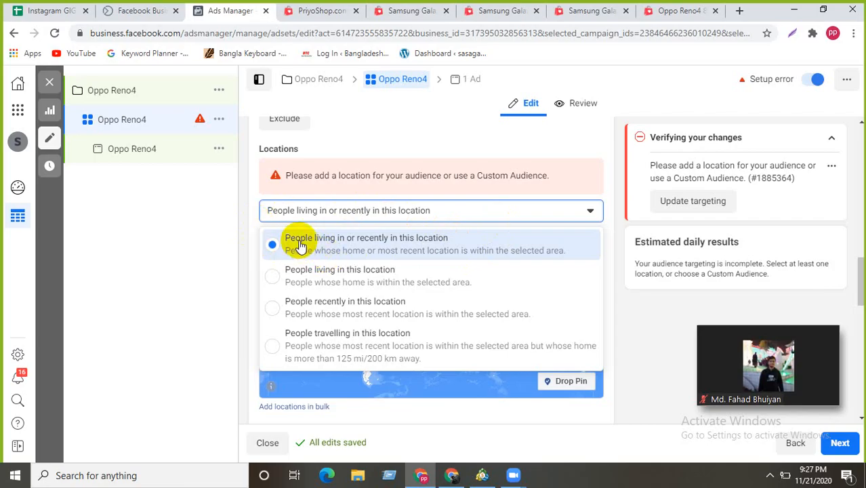
- Review the location-type options and choose 'People living in this location'
click(275, 275)
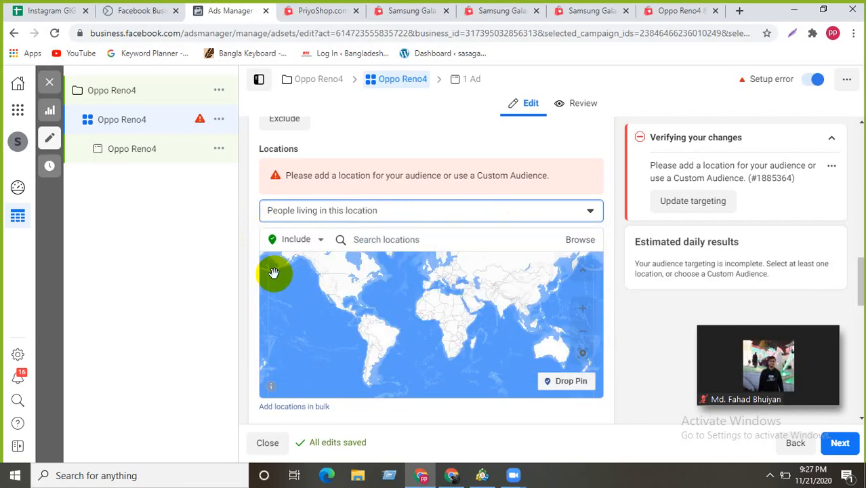
click(322, 242)
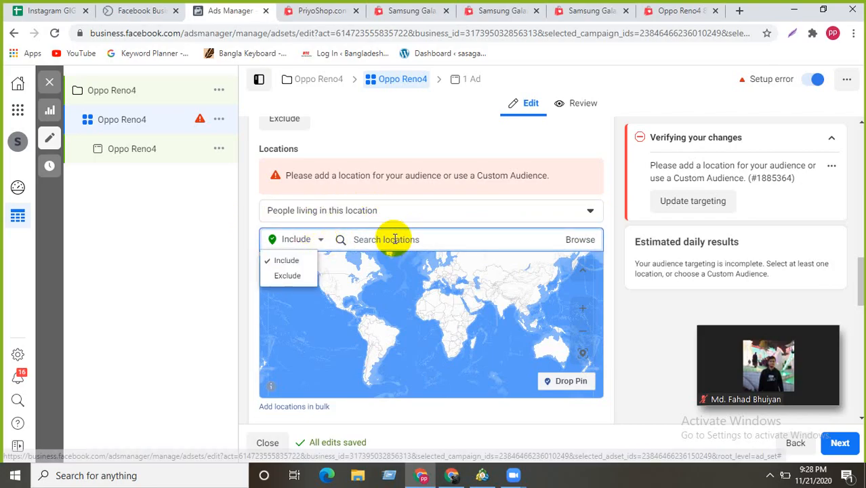
click(360, 213)
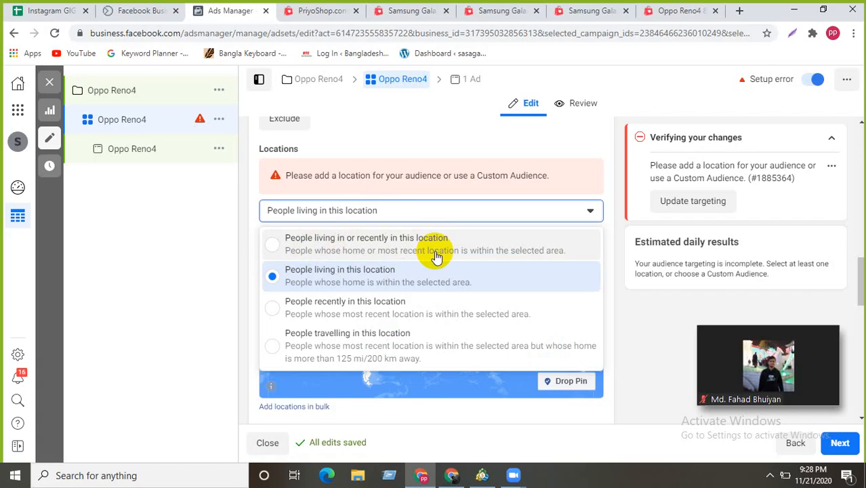
drag(354, 238, 451, 234)
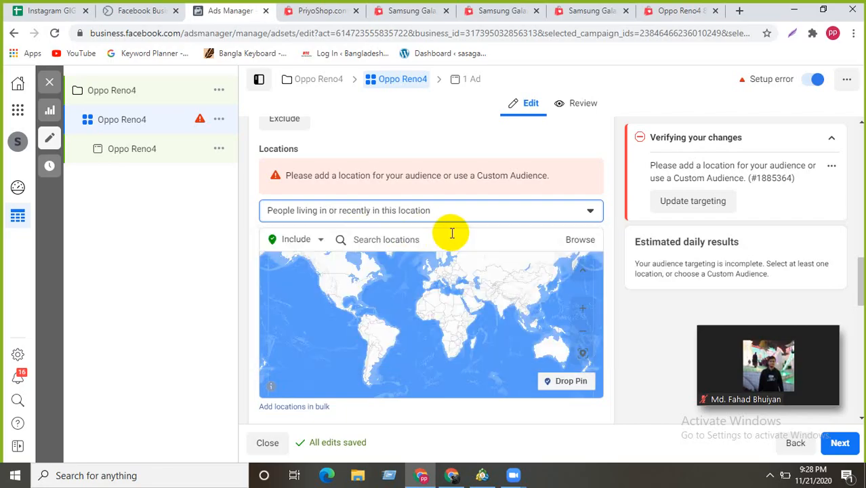
click(514, 214)
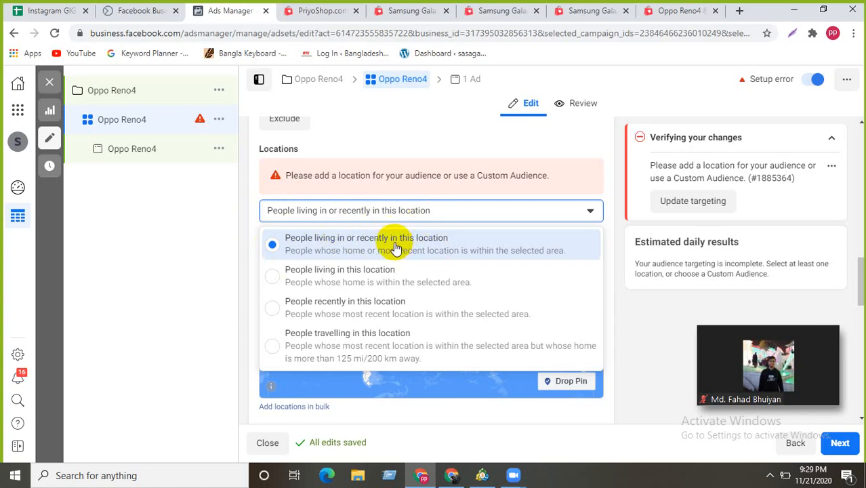
click(268, 271)
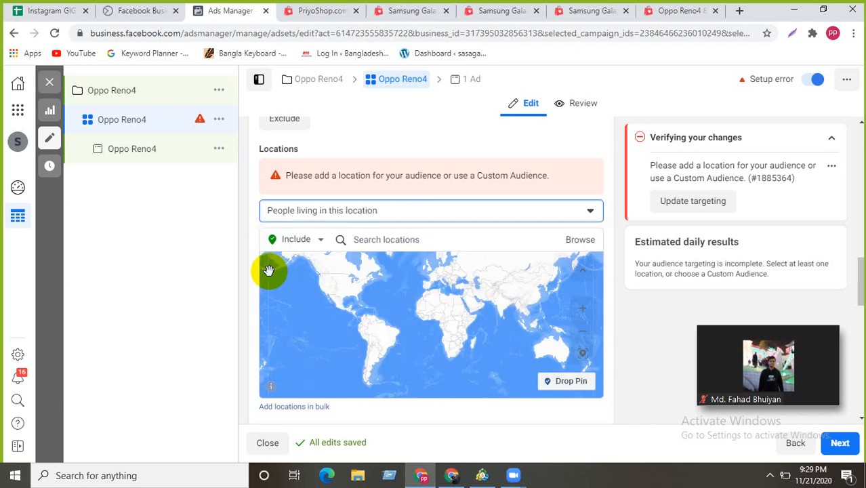
click(576, 210)
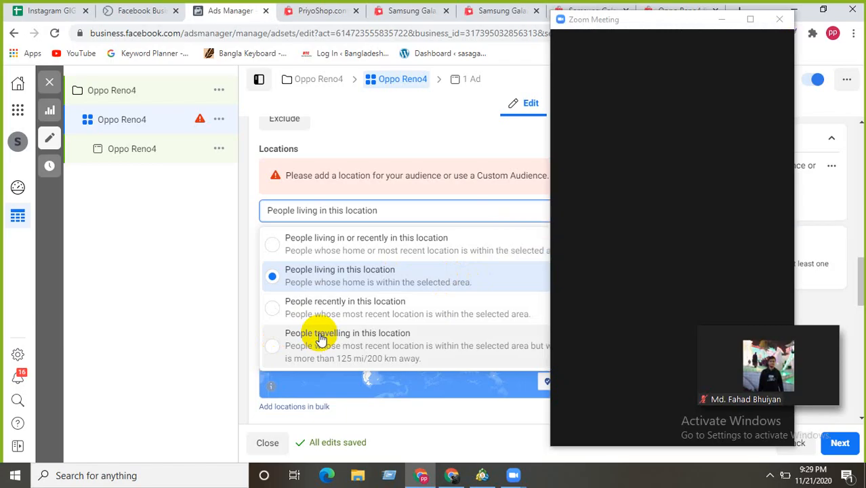
click(717, 18)
drag(634, 36, 682, 206)
click(794, 9)
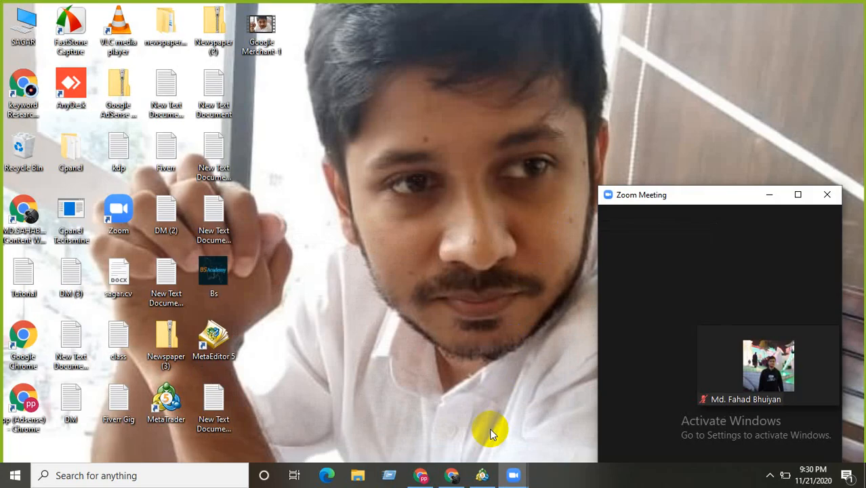
click(420, 476)
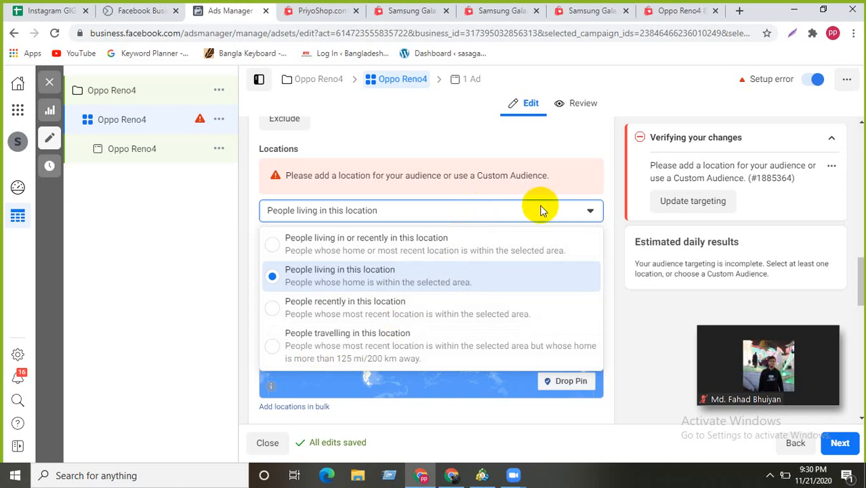
- Search 'united' and add United States (Country/region) as the targeted location
click(579, 215)
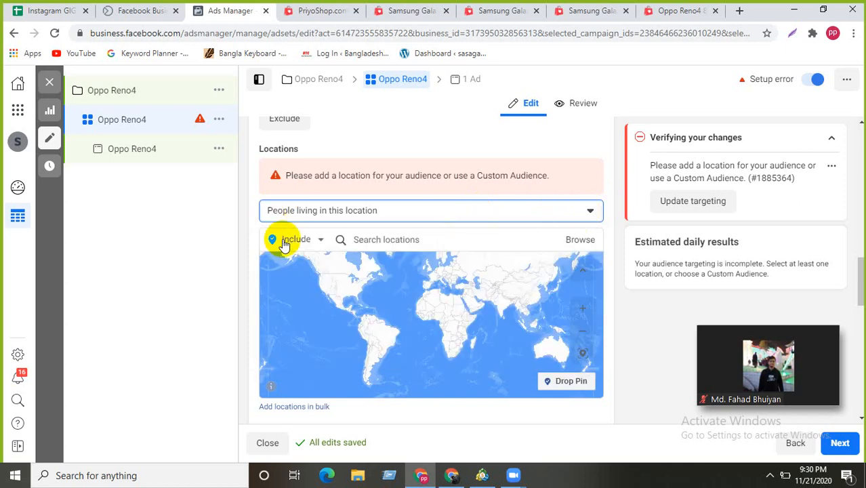
click(379, 239)
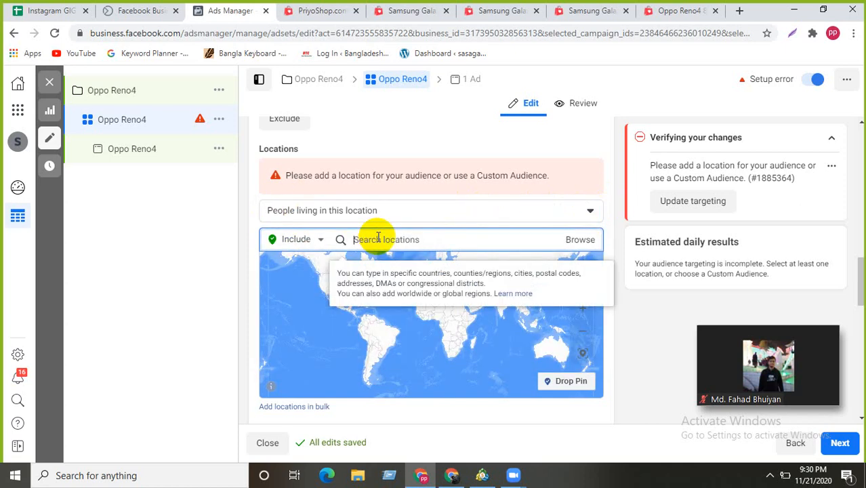
text(united)
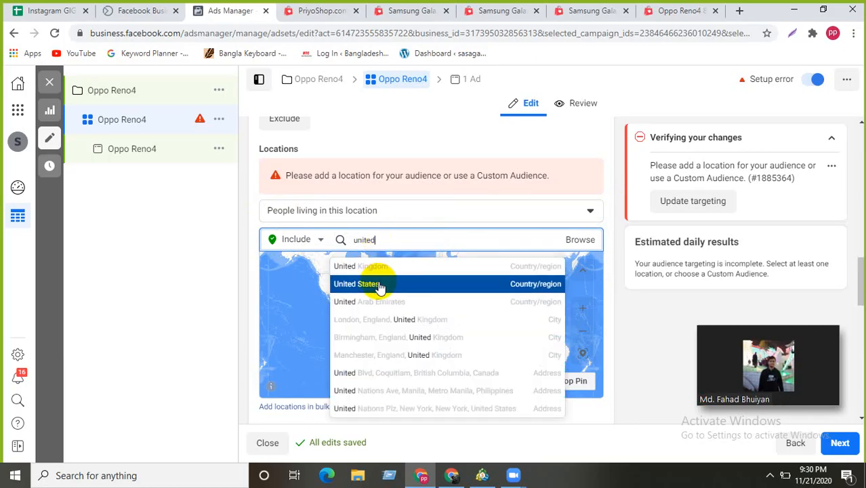
click(380, 285)
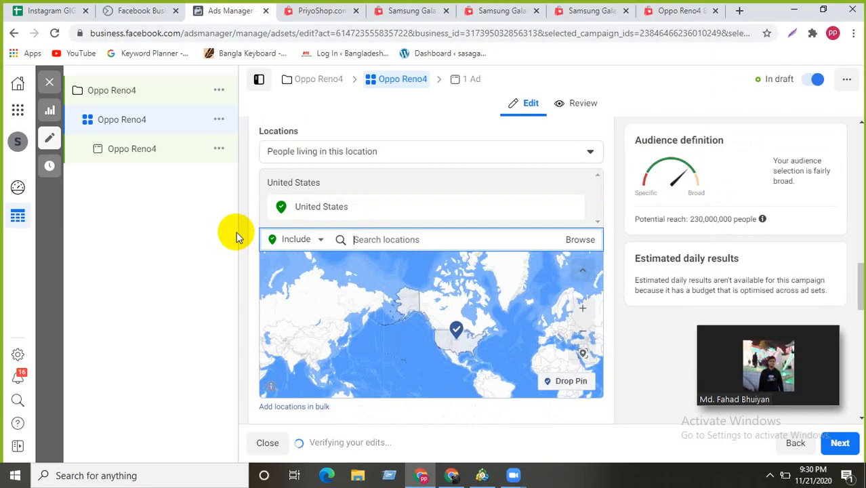
scroll(486, 183, down, 2)
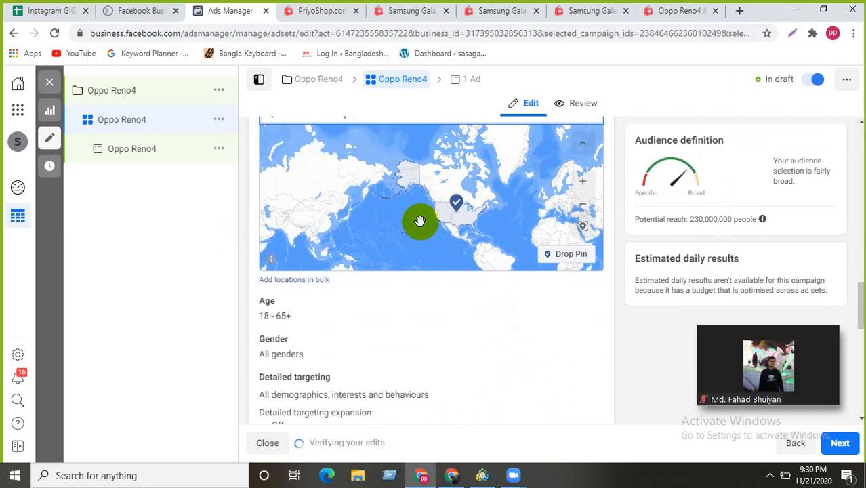
scroll(269, 291, down, 1)
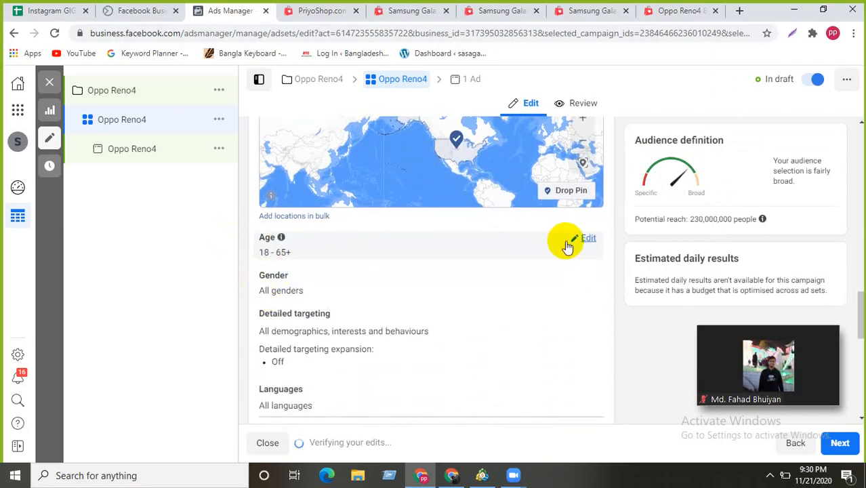
- Change the maximum age to 50 for an 18–50 age range, then start editing Gender
click(568, 243)
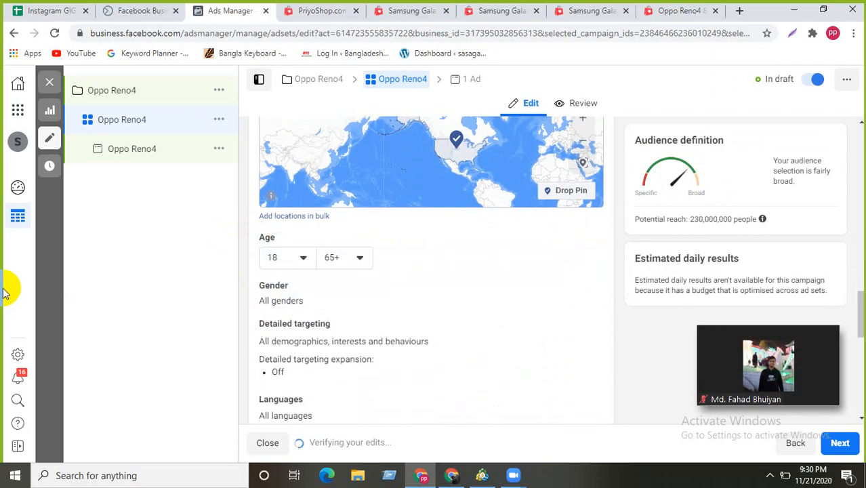
click(360, 258)
scroll(345, 387, up, 2)
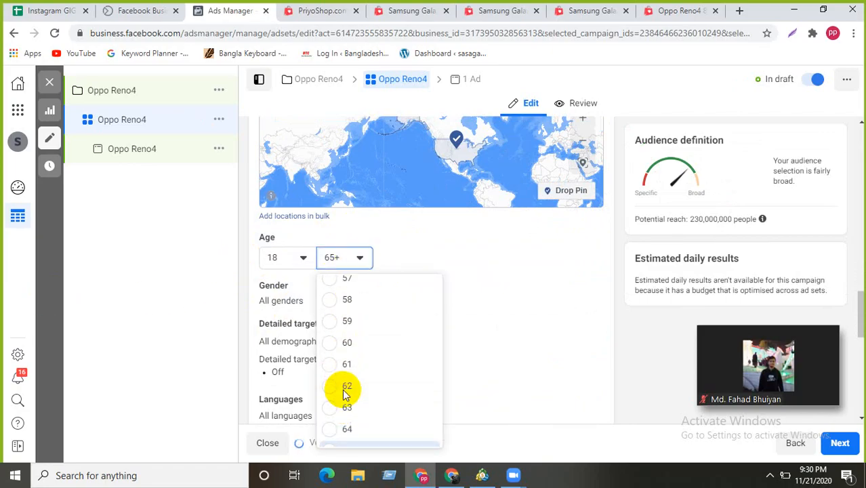
scroll(342, 387, up, 3)
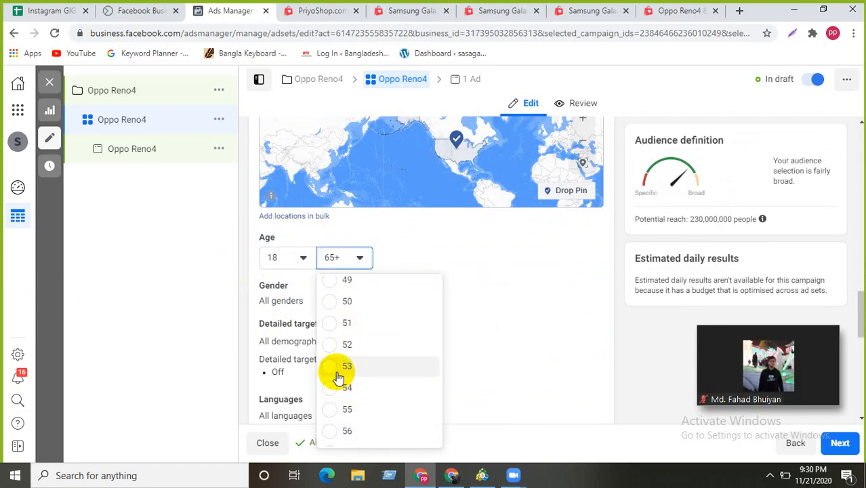
scroll(339, 319, up, 2)
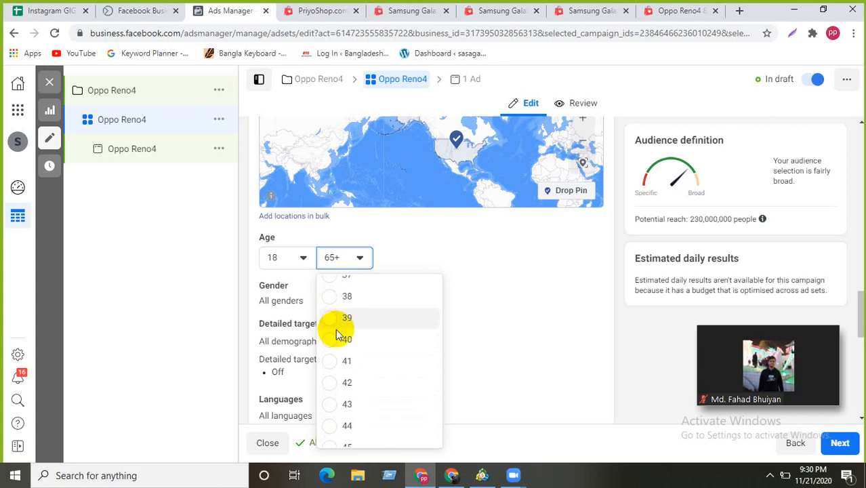
click(334, 339)
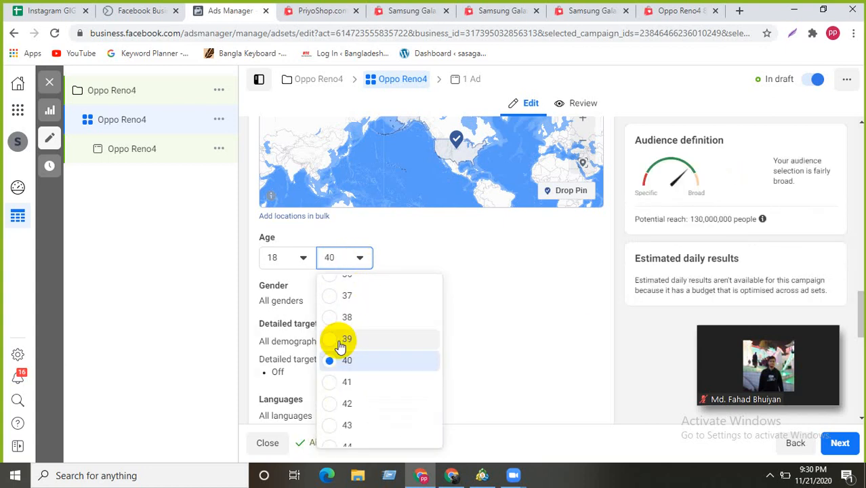
scroll(339, 349, down, 2)
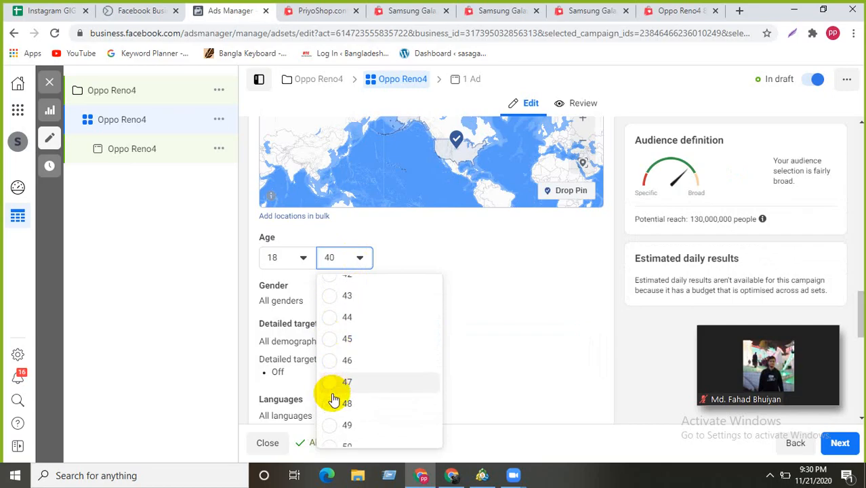
scroll(329, 398, down, 1)
click(323, 384)
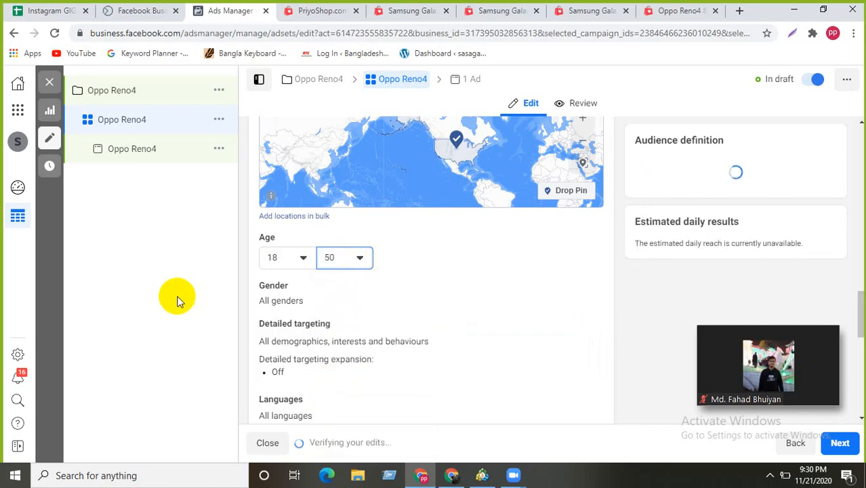
click(587, 288)
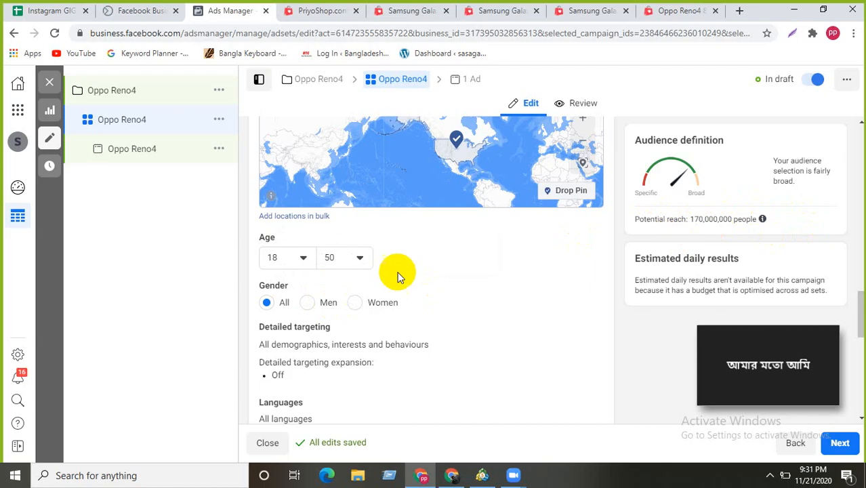
click(306, 305)
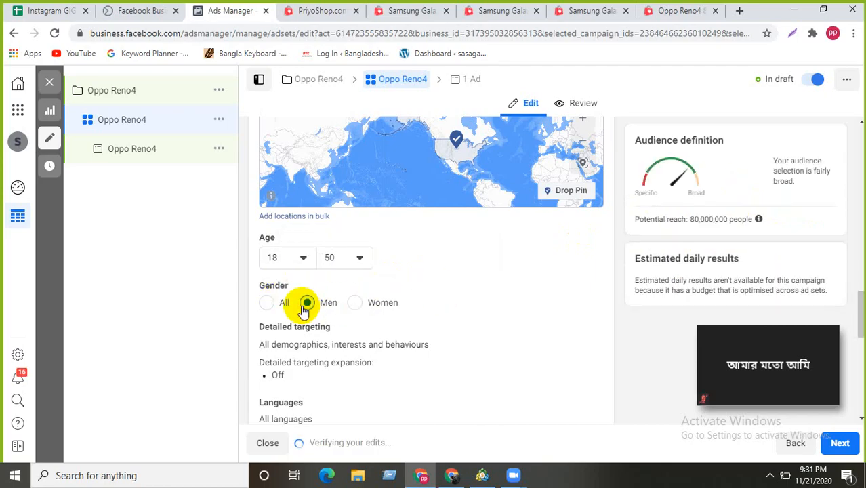
click(356, 303)
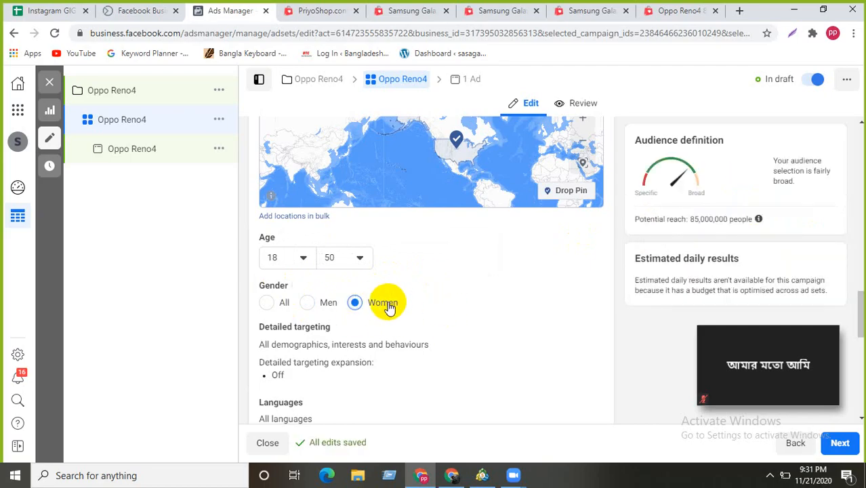
click(308, 303)
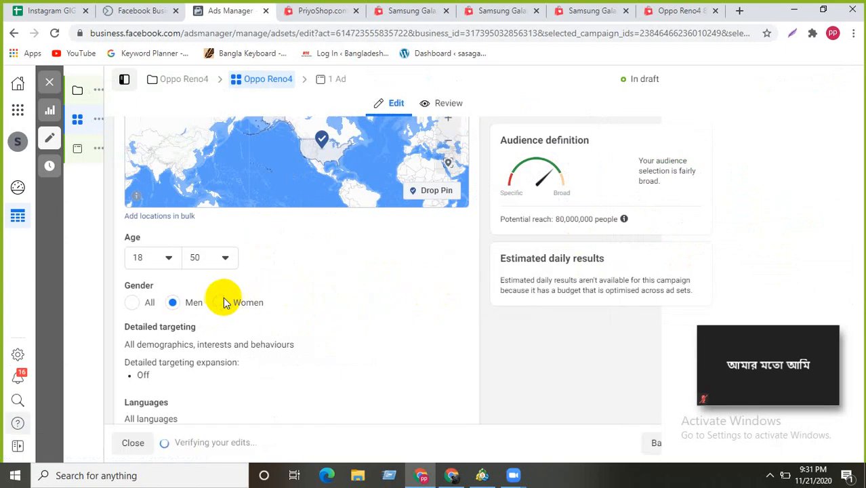
click(222, 302)
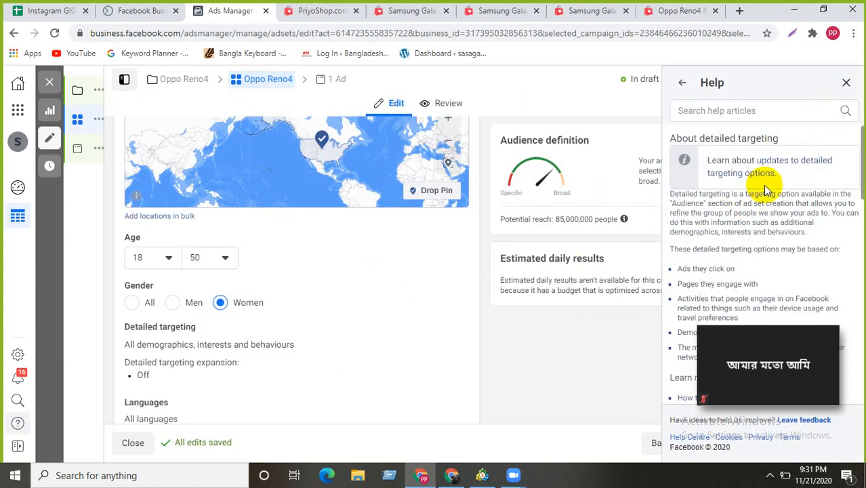
scroll(753, 177, down, 2)
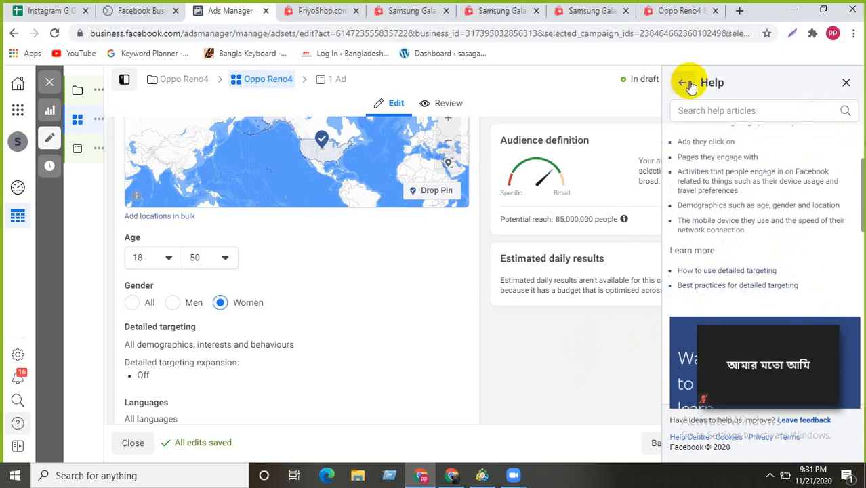
click(845, 84)
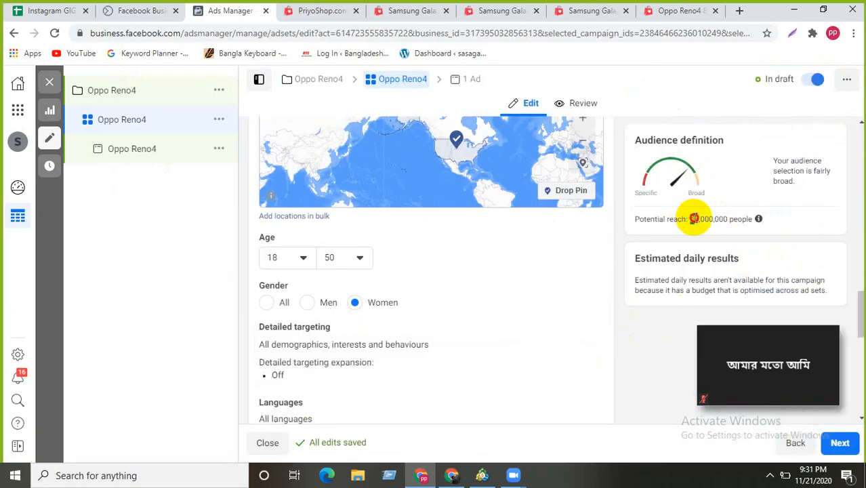
double_click(699, 219)
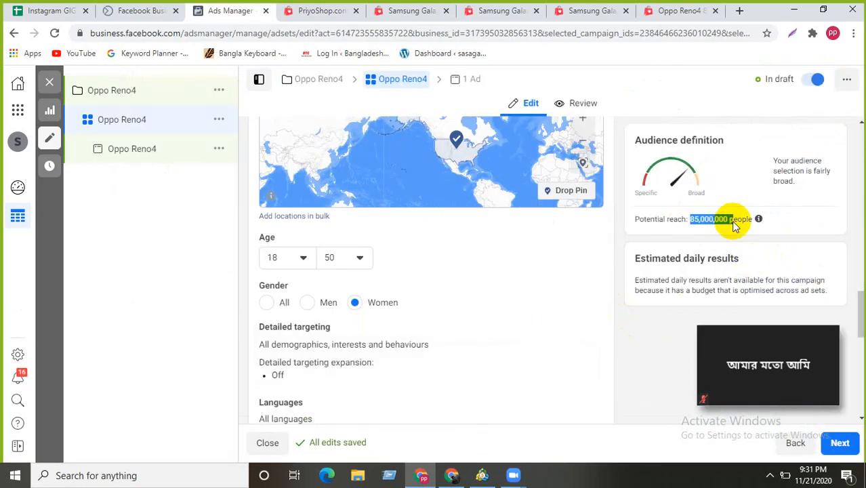
click(267, 303)
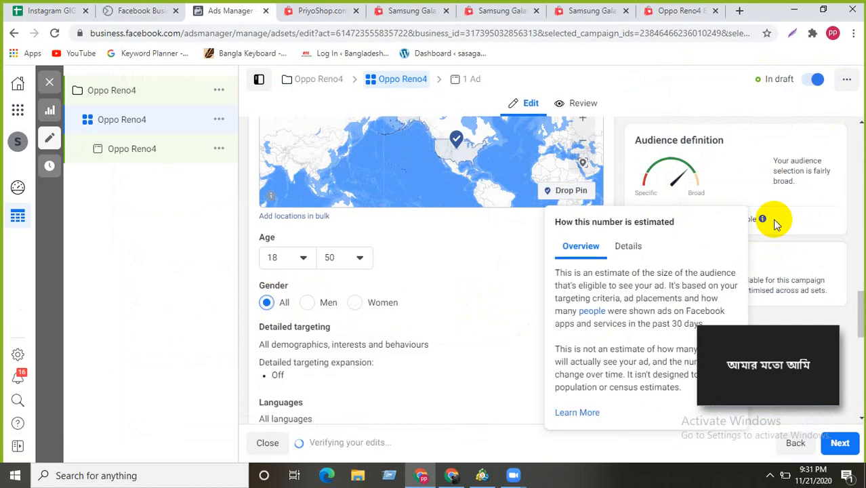
scroll(476, 300, down, 2)
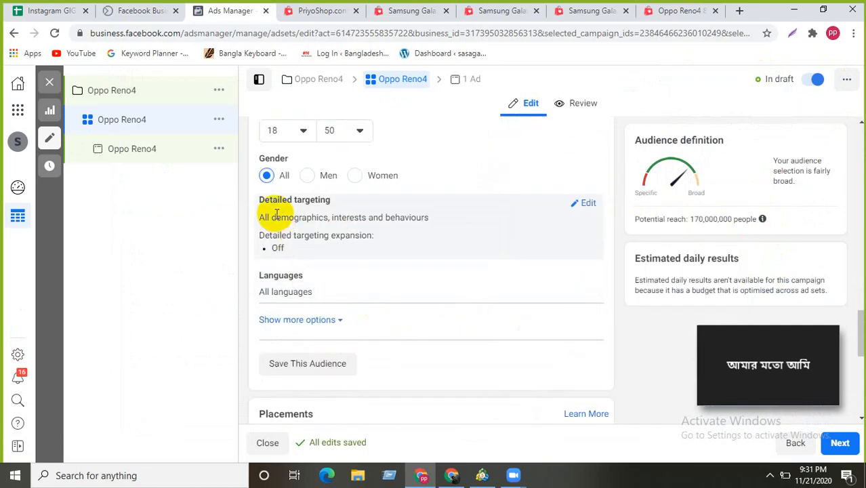
- Add Mobile phones and New relationship to detailed targeting by searching 'Mo' and 'New'
click(584, 203)
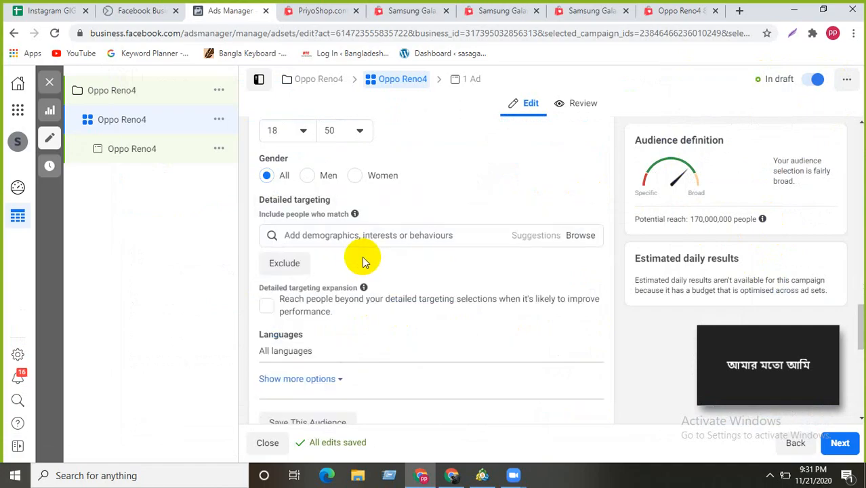
click(314, 235)
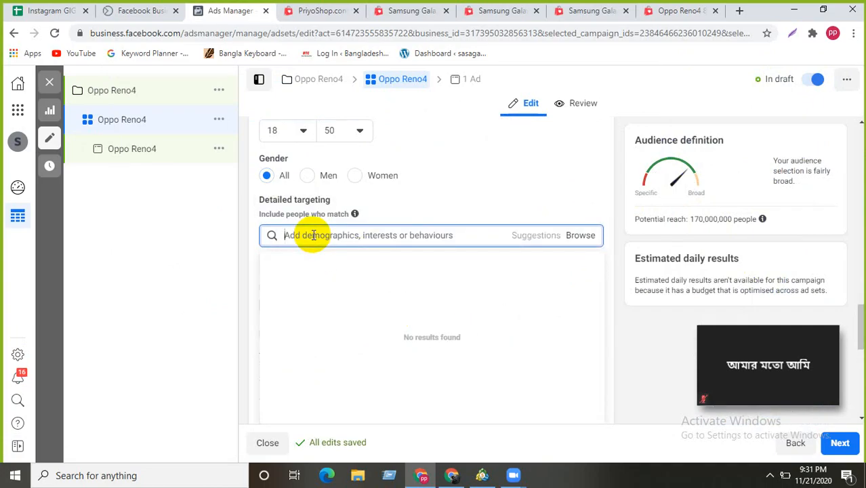
text(Mobile)
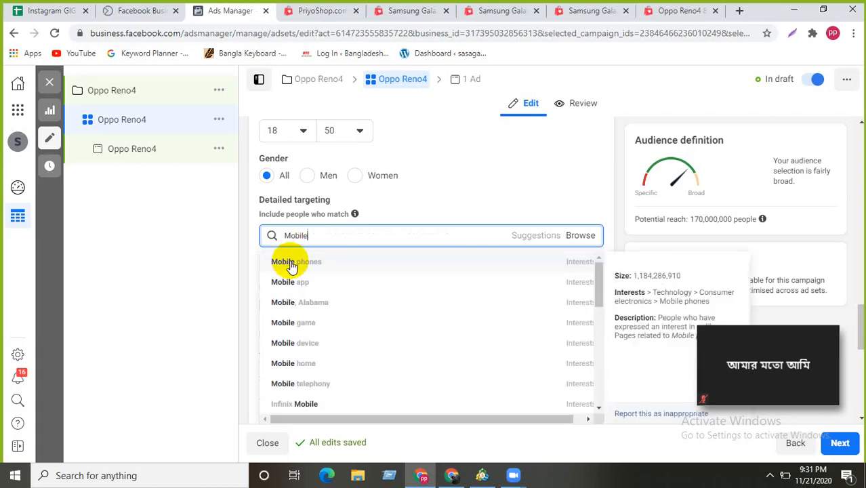
click(292, 265)
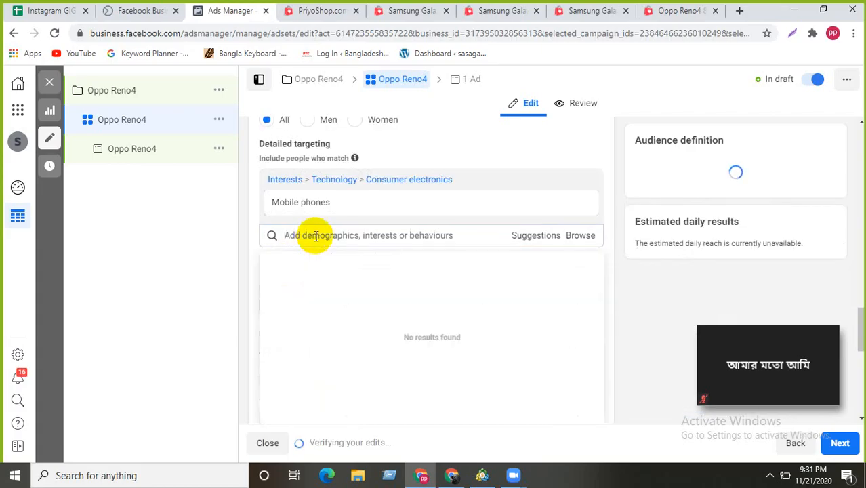
text(Ne)
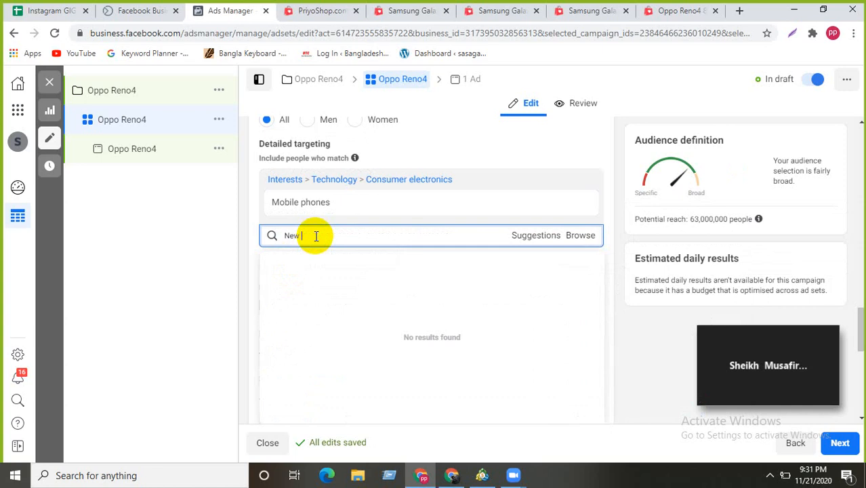
text(w)
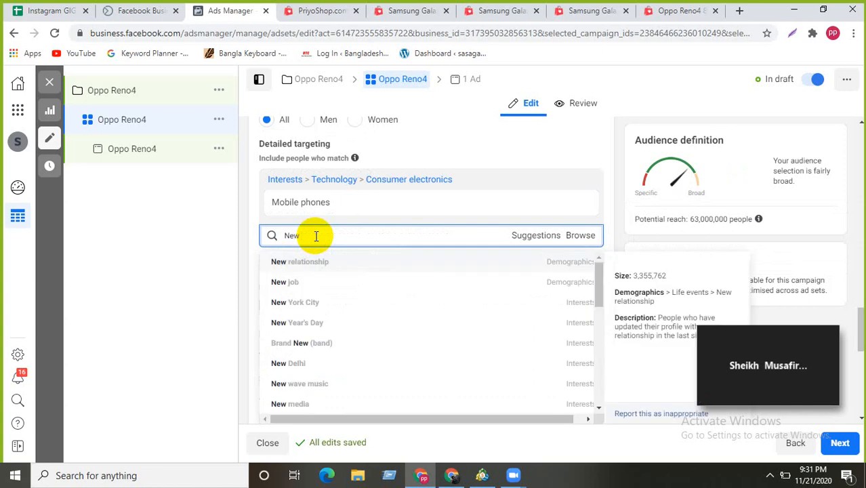
click(315, 264)
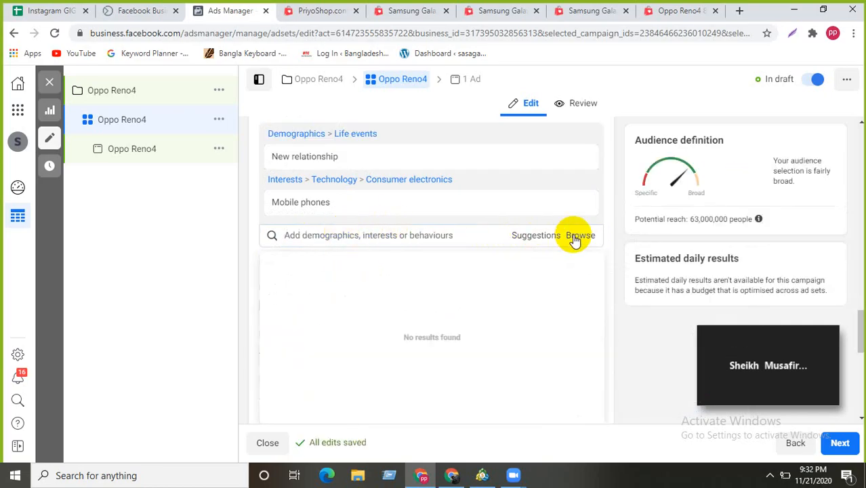
- Add Newly engaged (3 months), Newlywed (3 months), Online shopping and Shopping from the suggestions
click(453, 239)
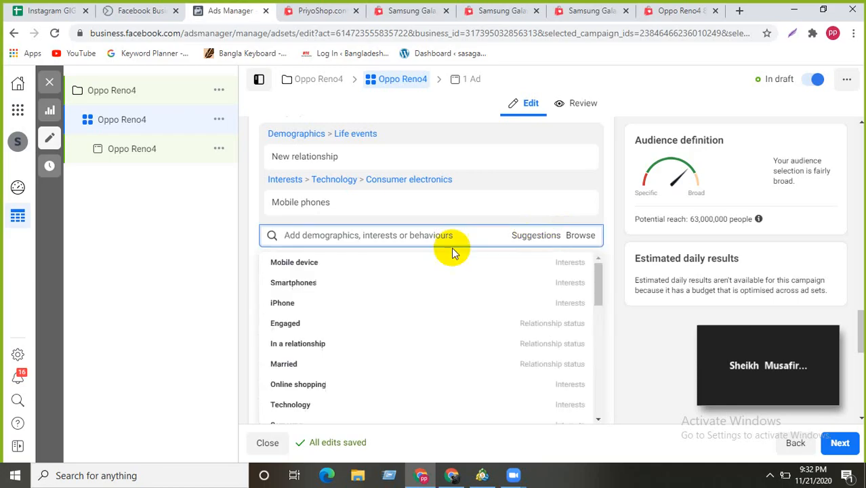
mouse_move(301, 267)
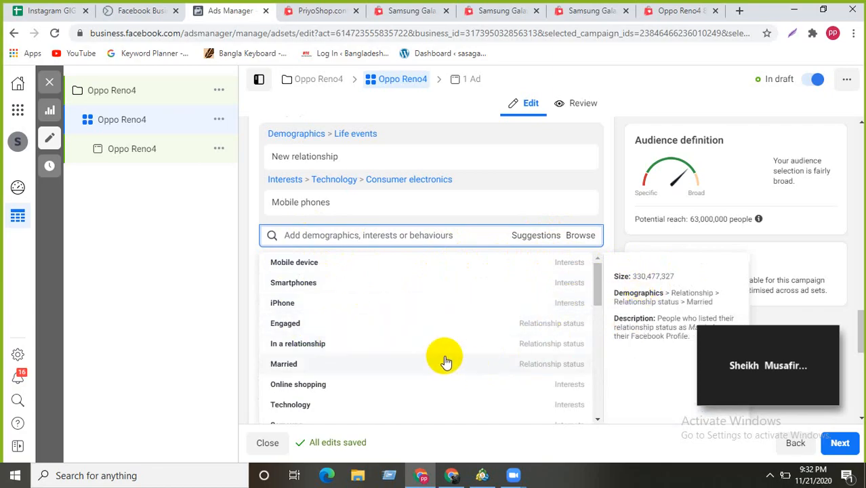
scroll(278, 333, down, 2)
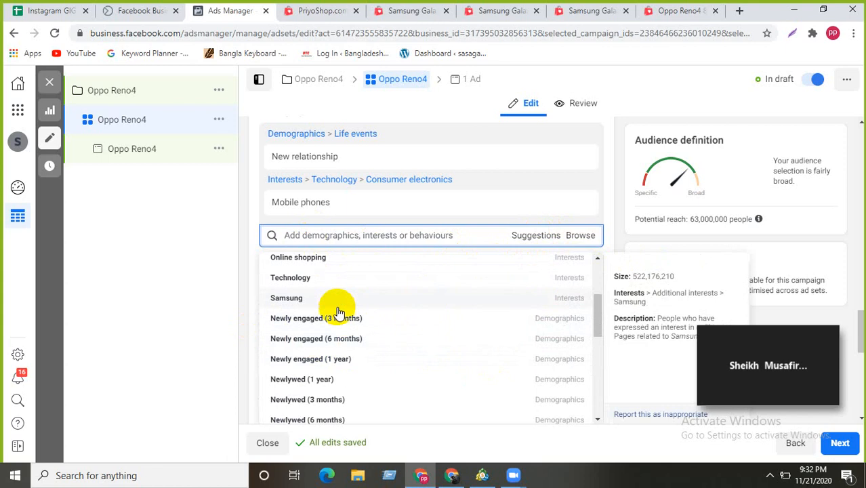
click(429, 325)
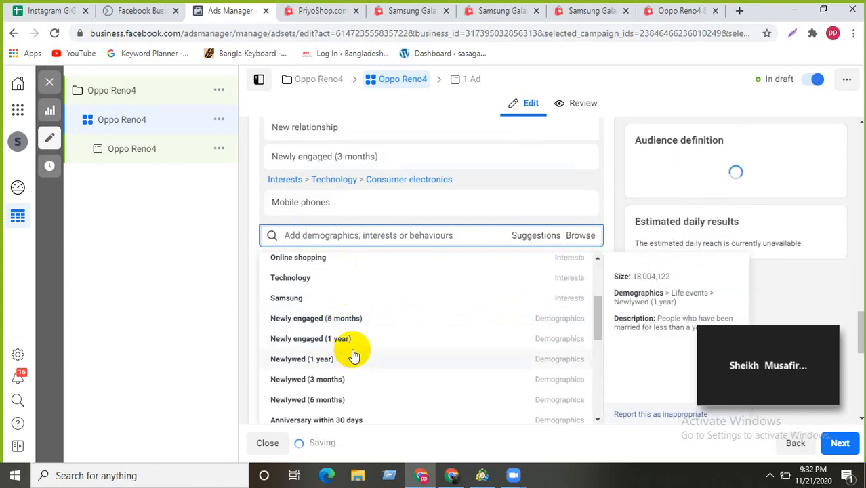
scroll(333, 339, down, 1)
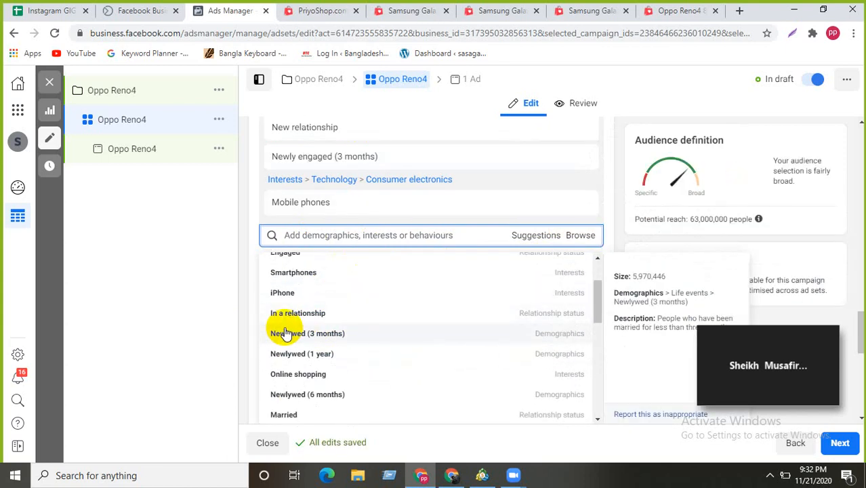
click(351, 337)
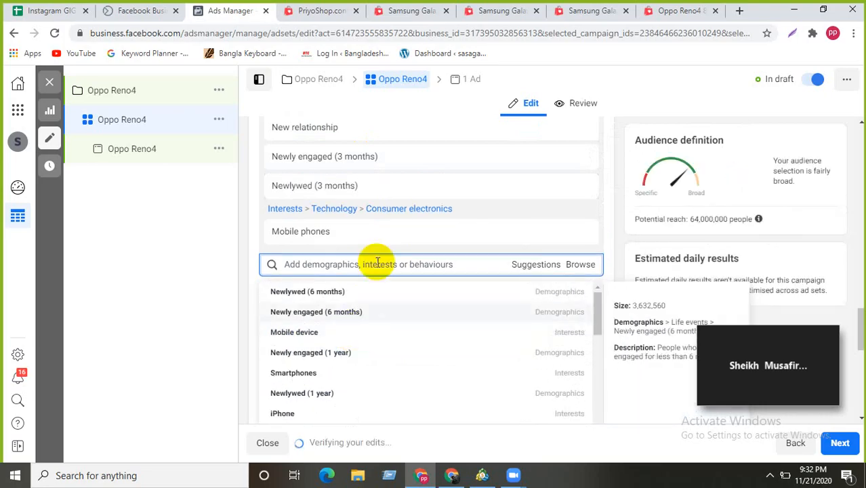
scroll(348, 332, down, 4)
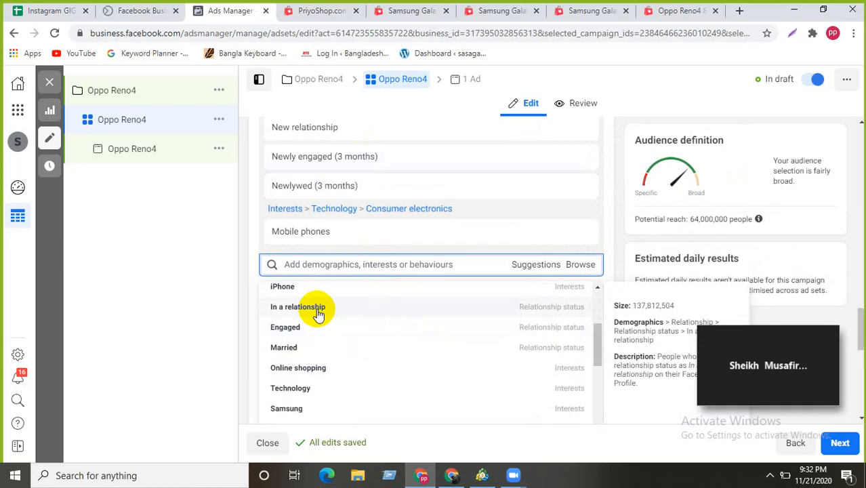
click(307, 370)
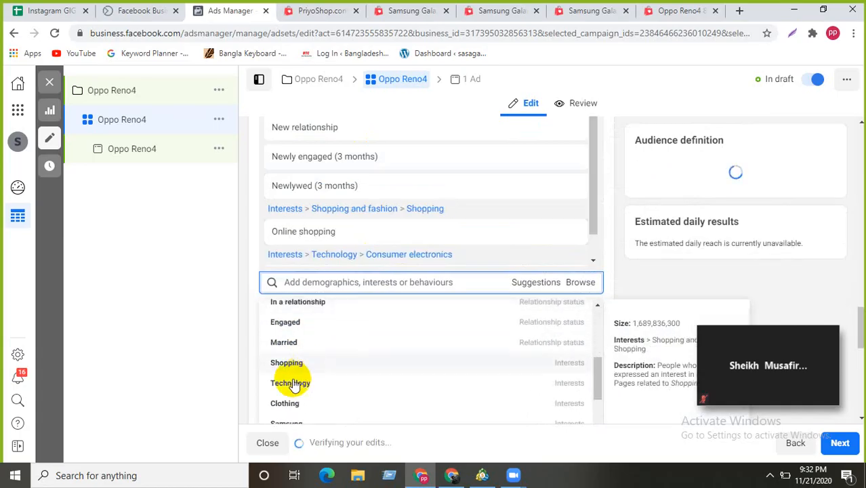
click(297, 366)
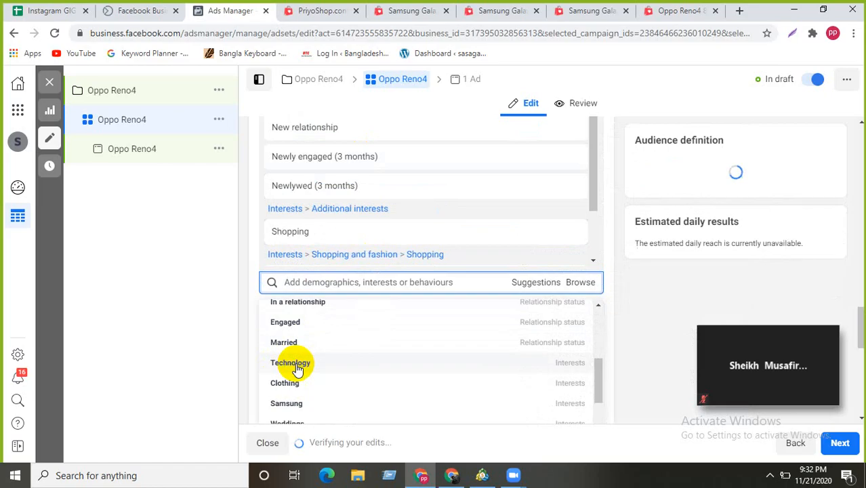
scroll(290, 354, down, 3)
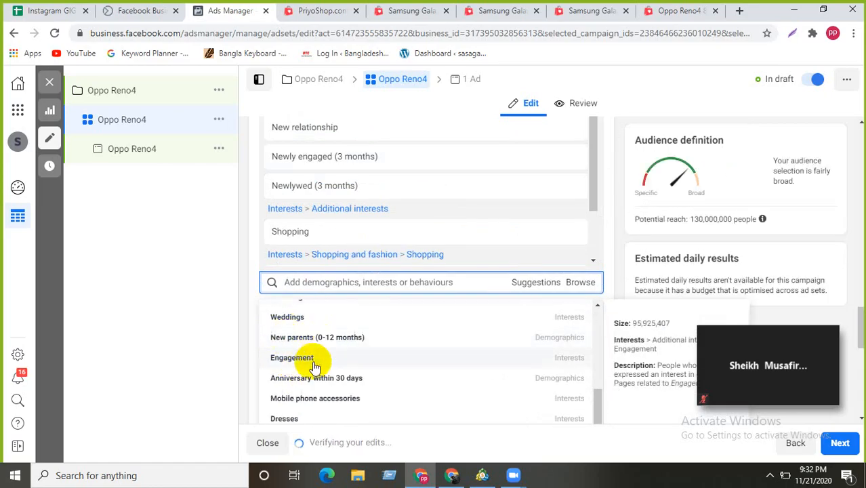
scroll(339, 402, down, 3)
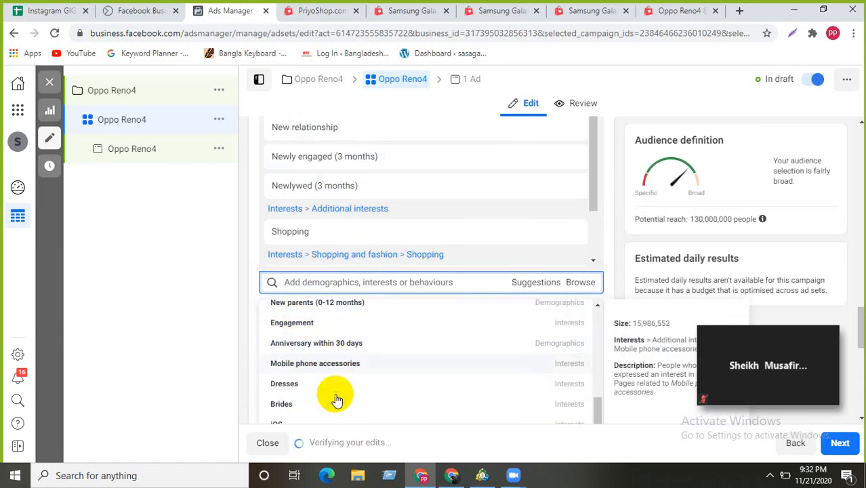
scroll(347, 232, up, 5)
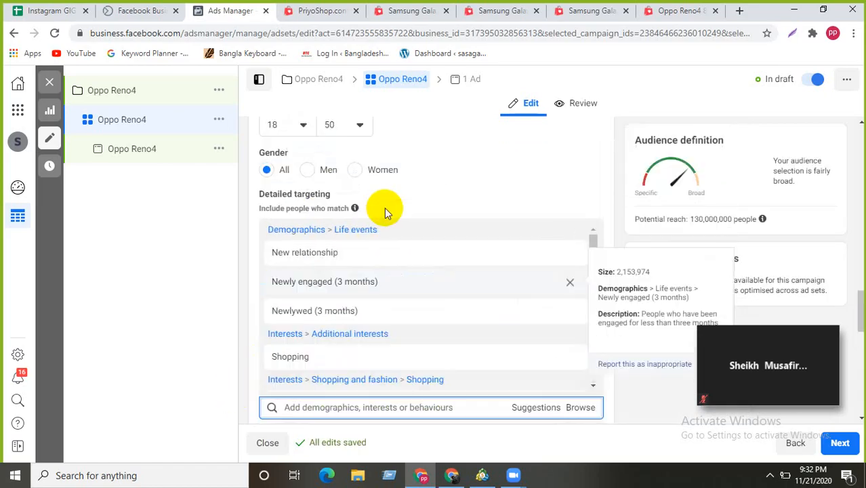
scroll(333, 339, down, 2)
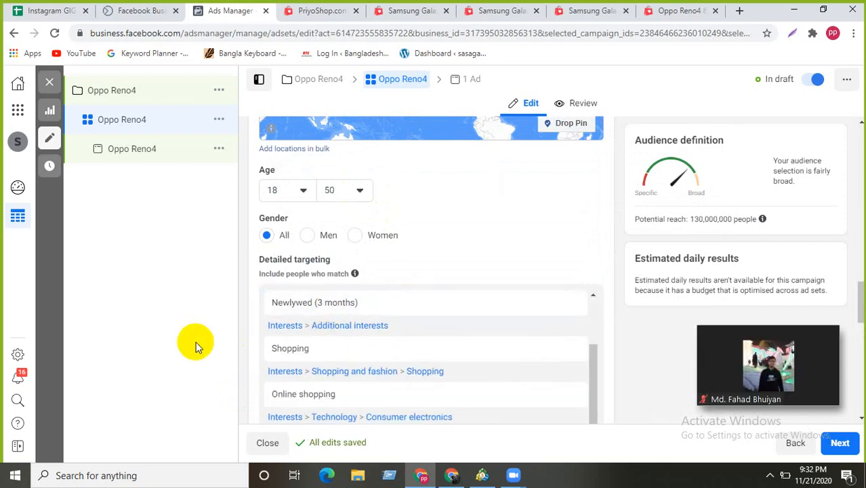
scroll(279, 311, down, 3)
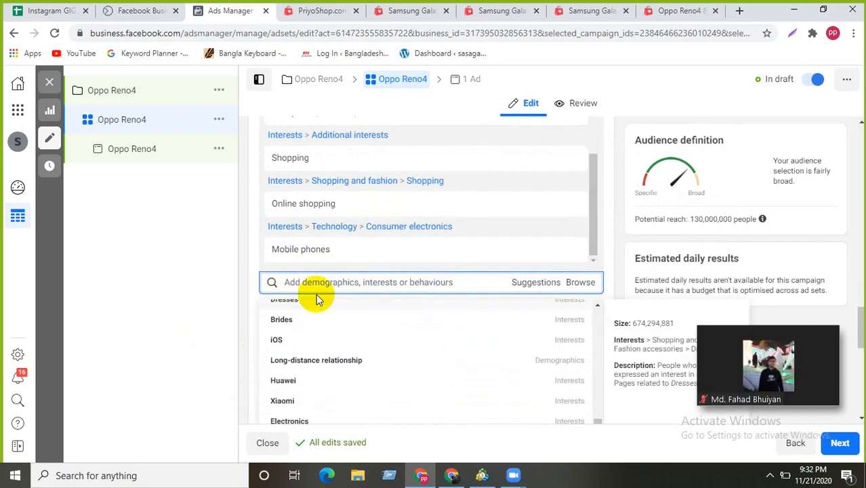
scroll(386, 332, down, 5)
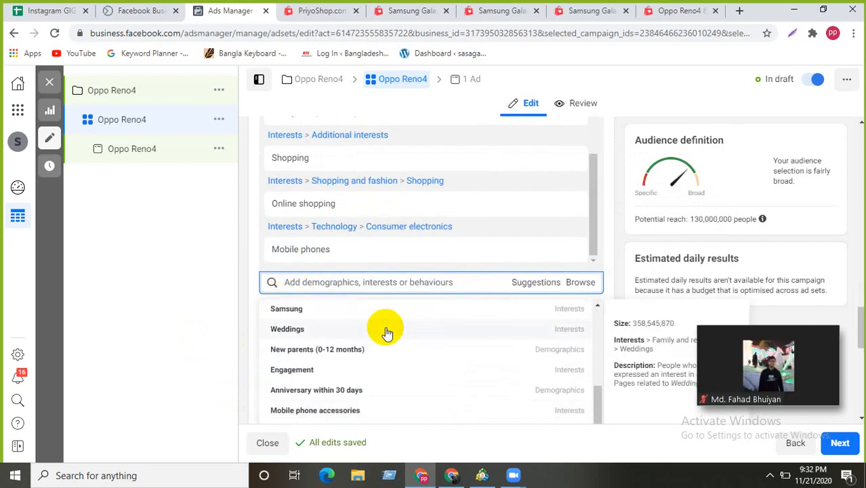
scroll(410, 302, up, 4)
scroll(415, 285, down, 5)
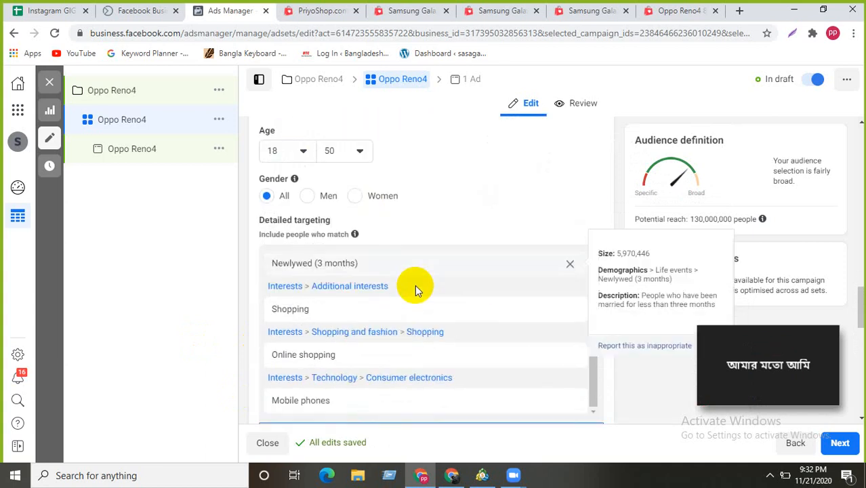
scroll(319, 278, up, 3)
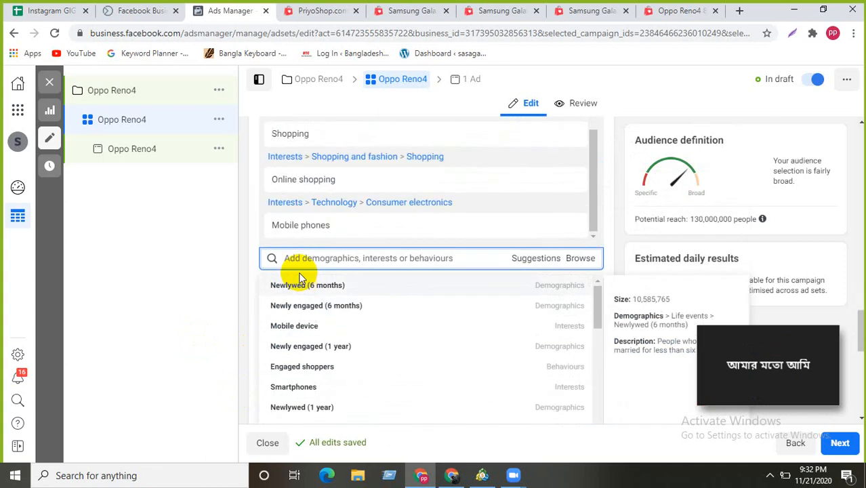
scroll(302, 281, down, 2)
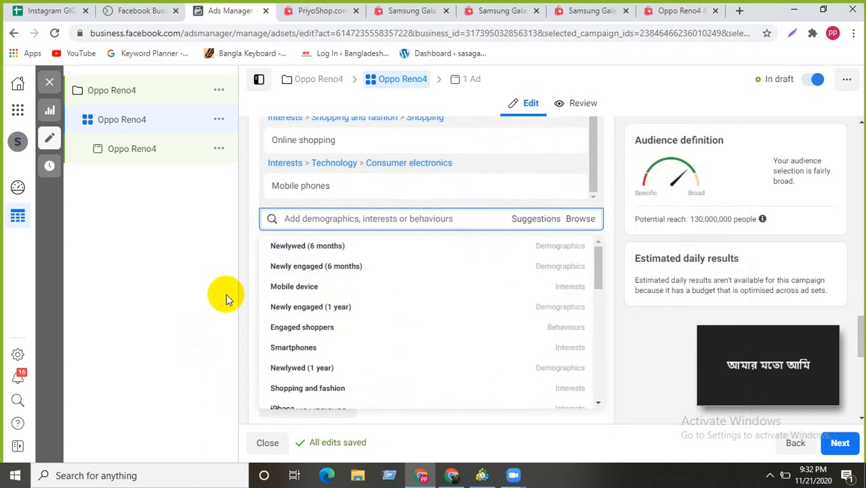
mouse_move(309, 247)
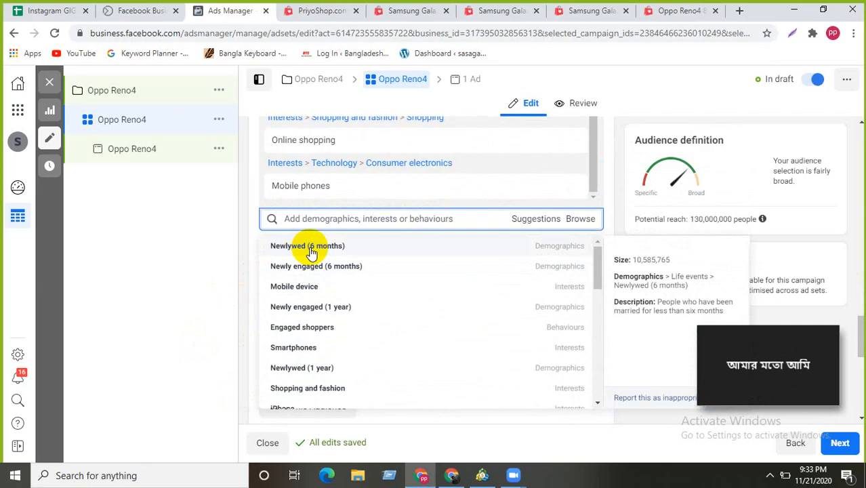
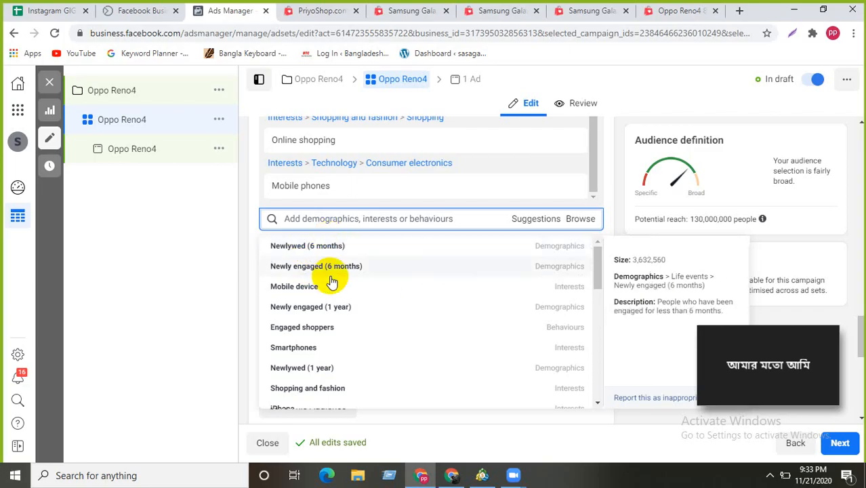
- Scroll past the interest suggestions and Placements down to Optimisation and delivery
scroll(319, 297, down, 1)
scroll(309, 299, down, 6)
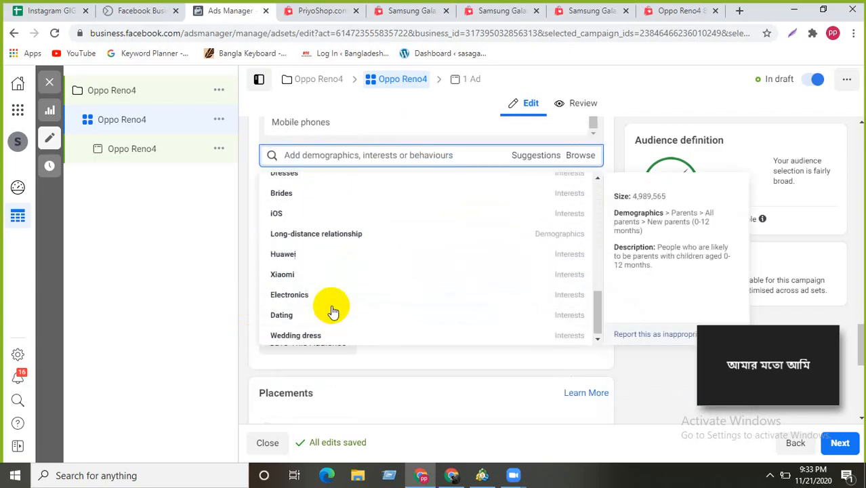
scroll(271, 366, down, 4)
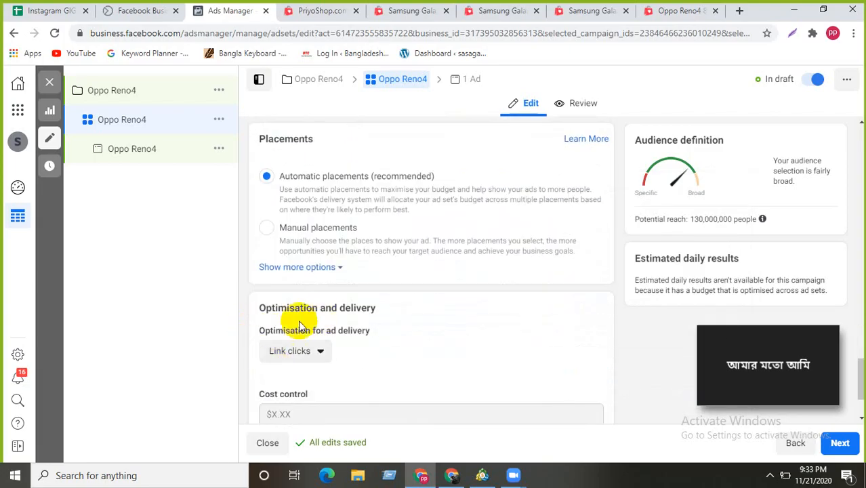
scroll(278, 332, down, 1)
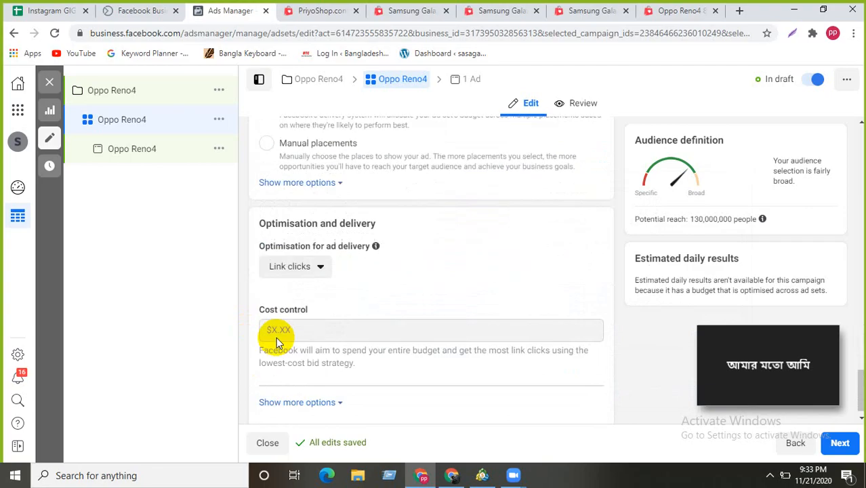
click(310, 255)
click(309, 258)
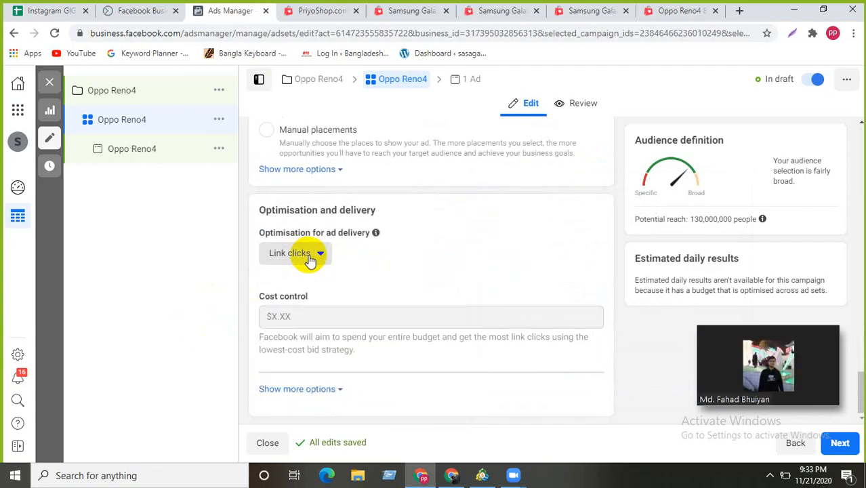
scroll(414, 235, up, 1)
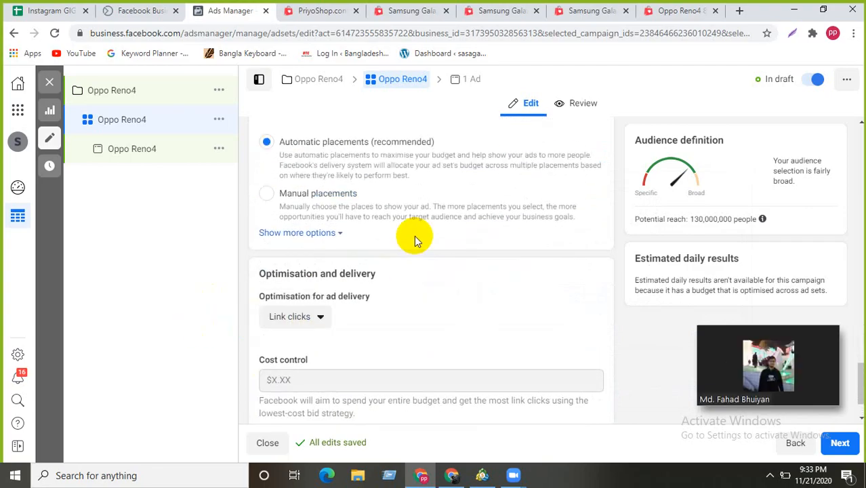
scroll(415, 235, down, 1)
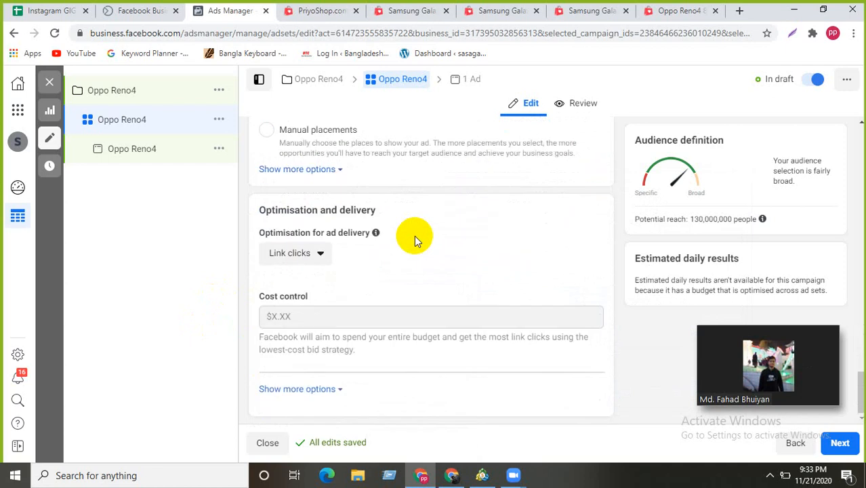
click(317, 256)
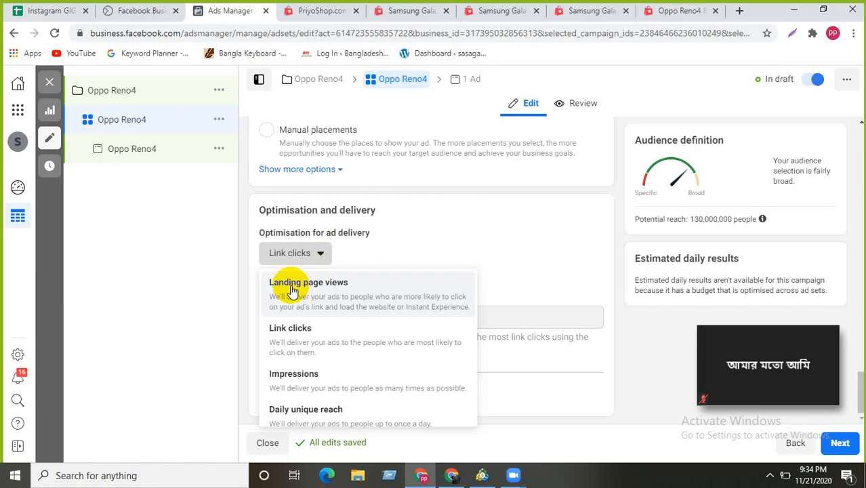
scroll(288, 309, down, 1)
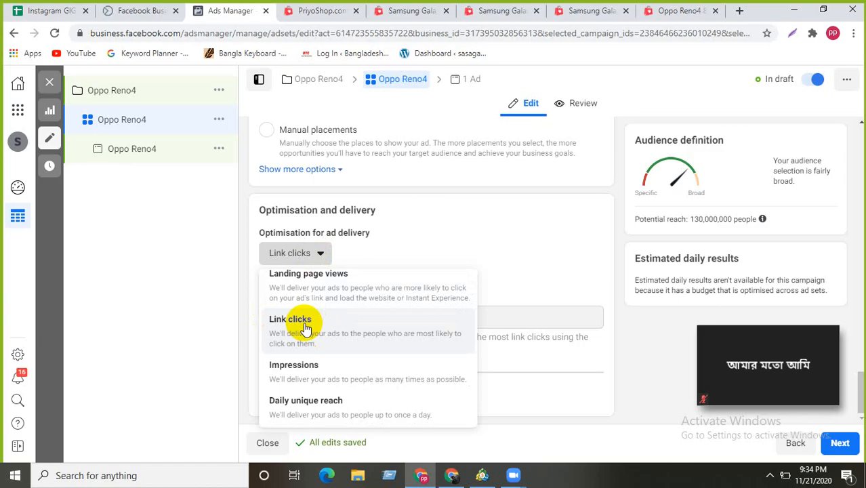
scroll(305, 327, up, 1)
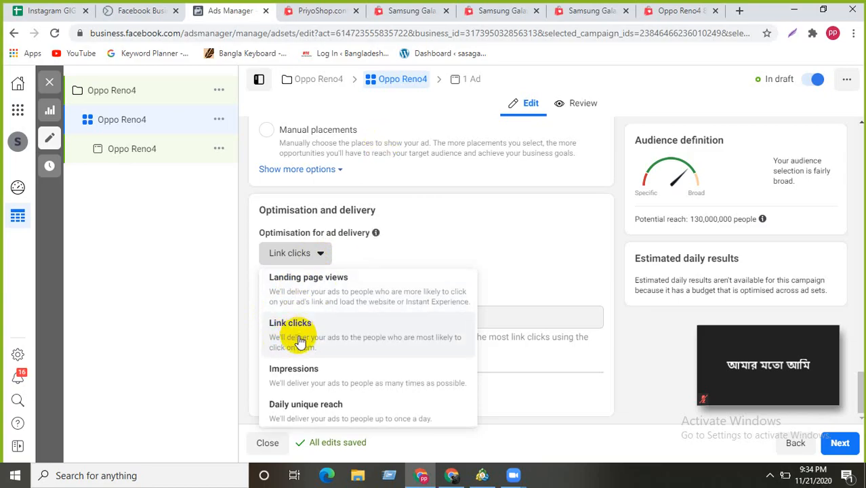
scroll(303, 375, down, 1)
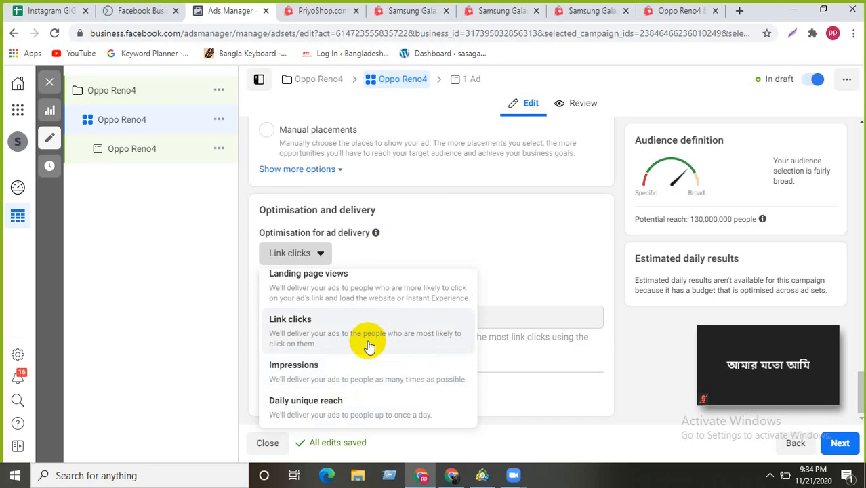
click(290, 326)
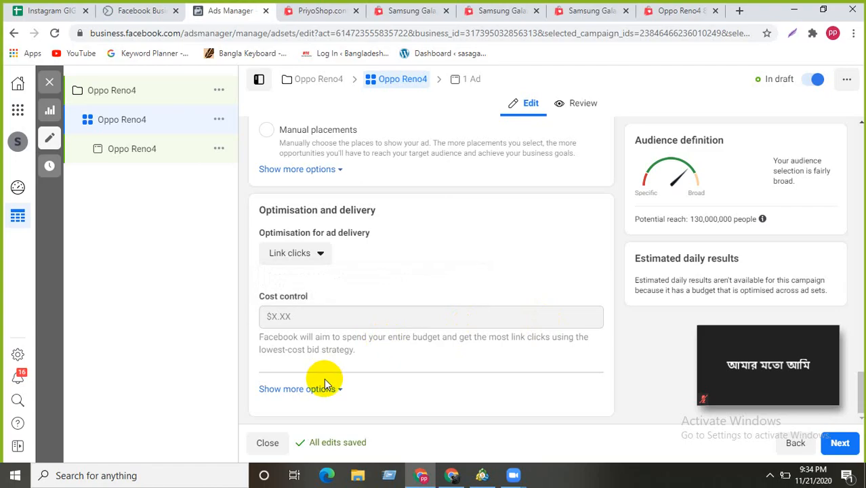
- Expand more delivery options and keep Link clicks as the optimisation goal
click(339, 390)
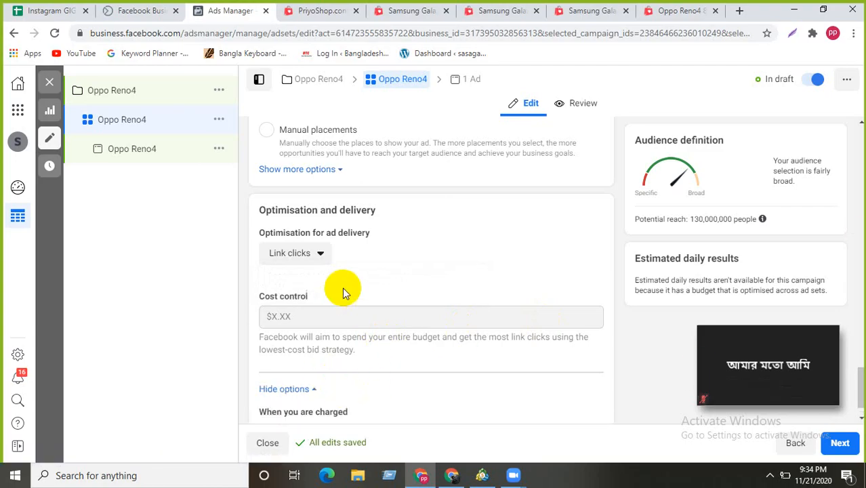
scroll(336, 318, down, 1)
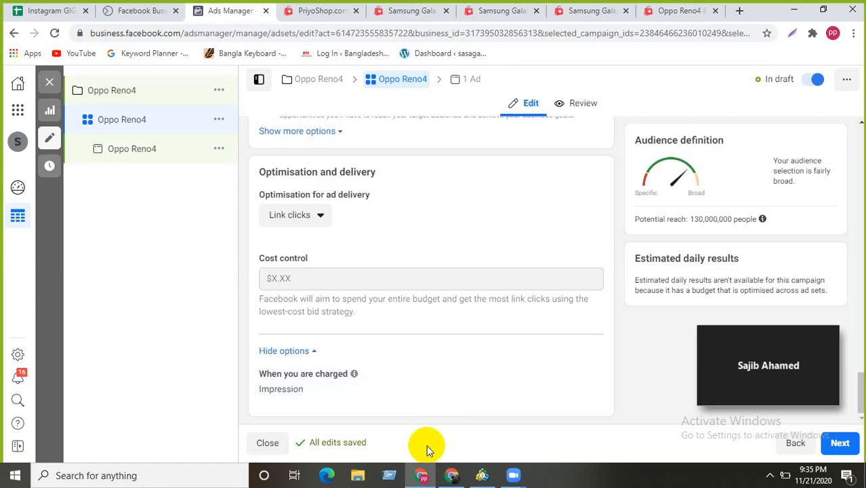
click(320, 214)
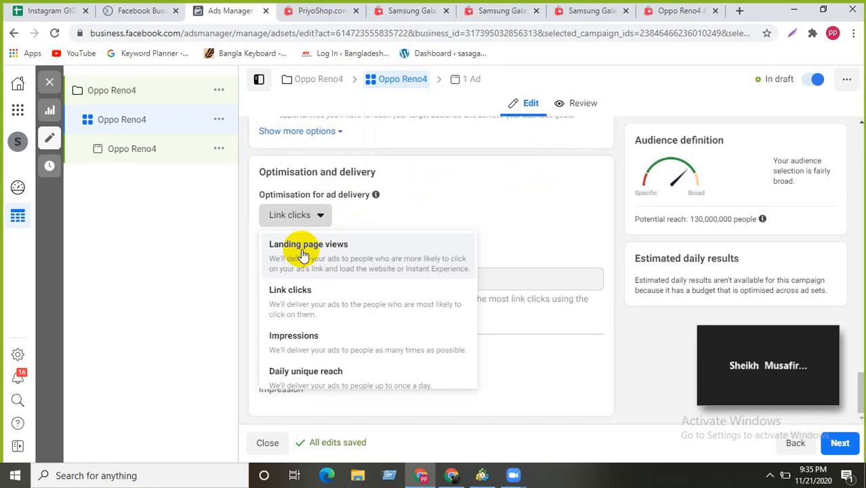
click(310, 293)
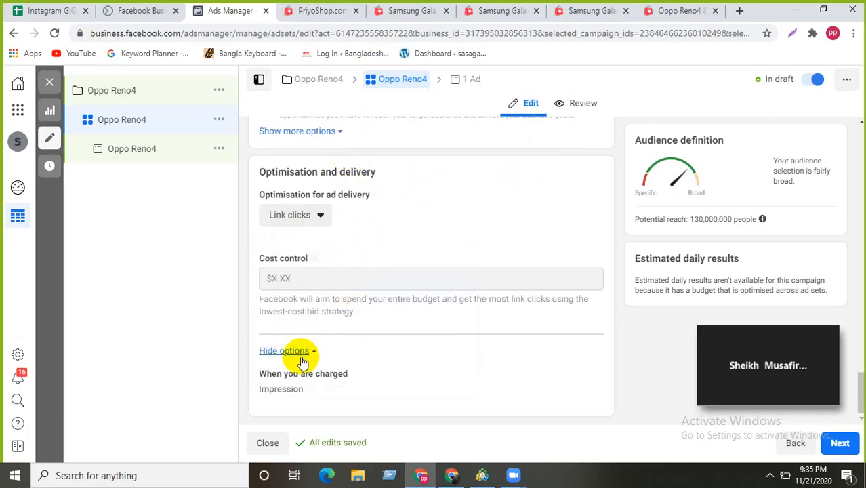
- Make 'When you are charged' editable and open its Impression dropdown
mouse_move(396, 388)
click(581, 374)
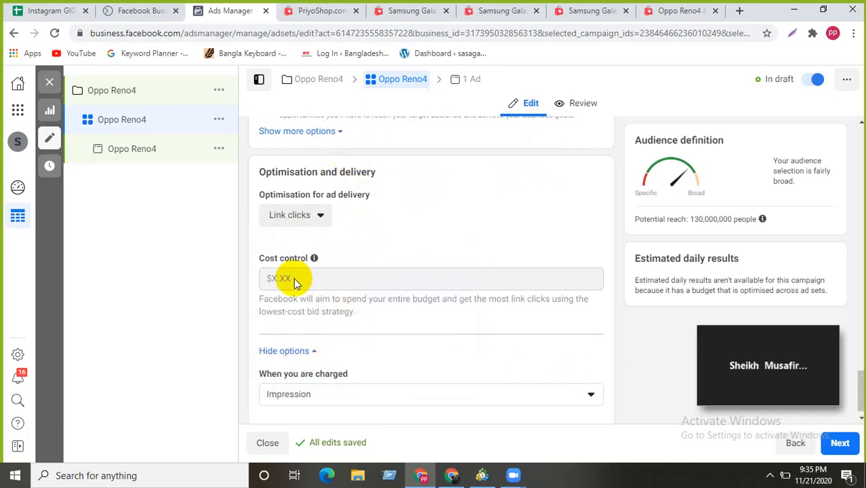
click(528, 396)
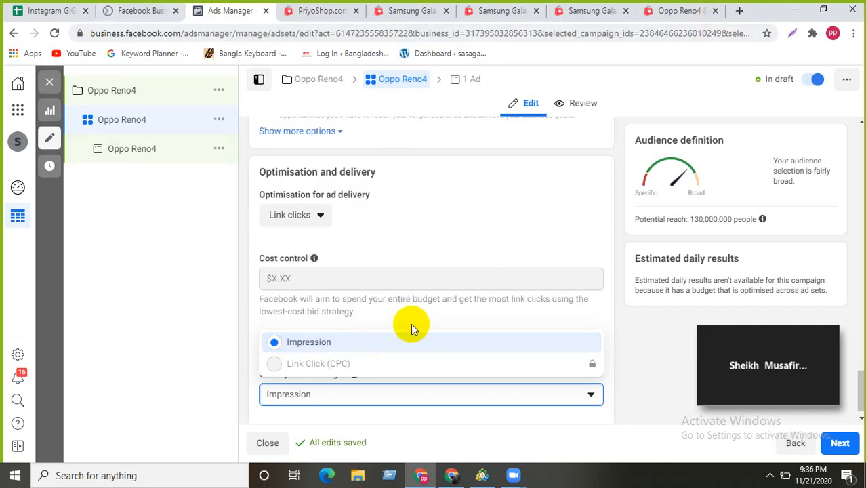
- Close the charging dropdown with Impression kept and highlight the cost control description
scroll(403, 309, up, 1)
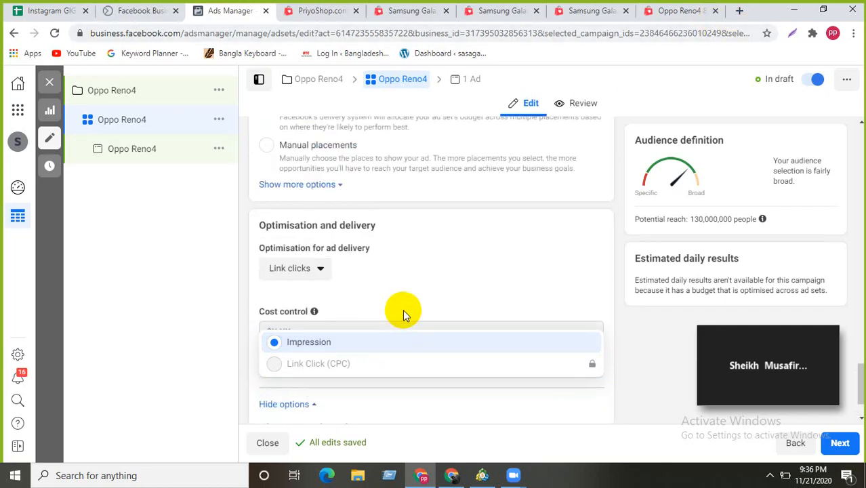
scroll(403, 311, down, 1)
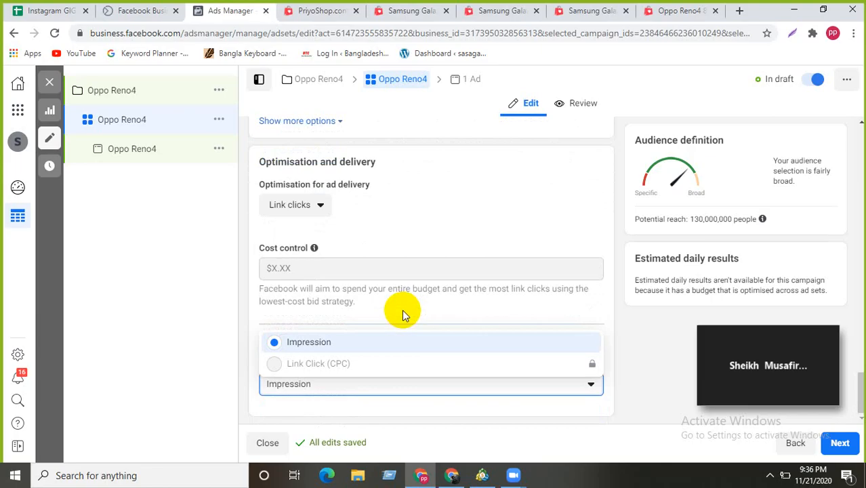
click(380, 319)
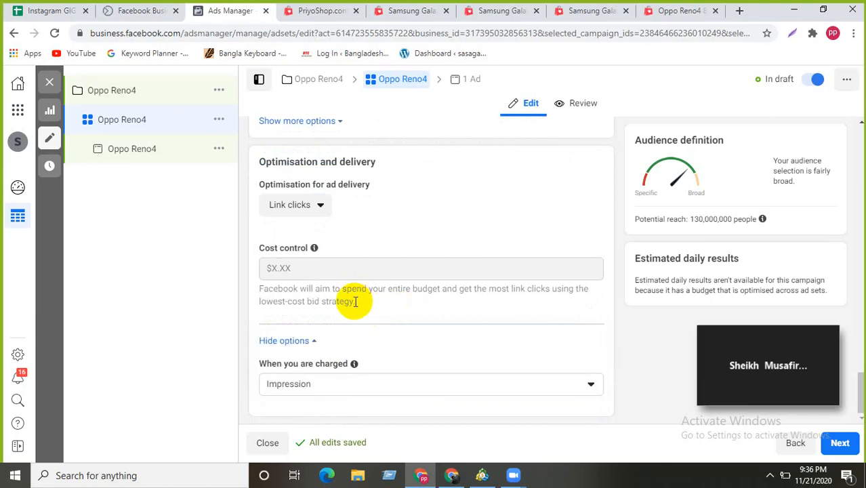
drag(354, 301, 251, 292)
click(250, 292)
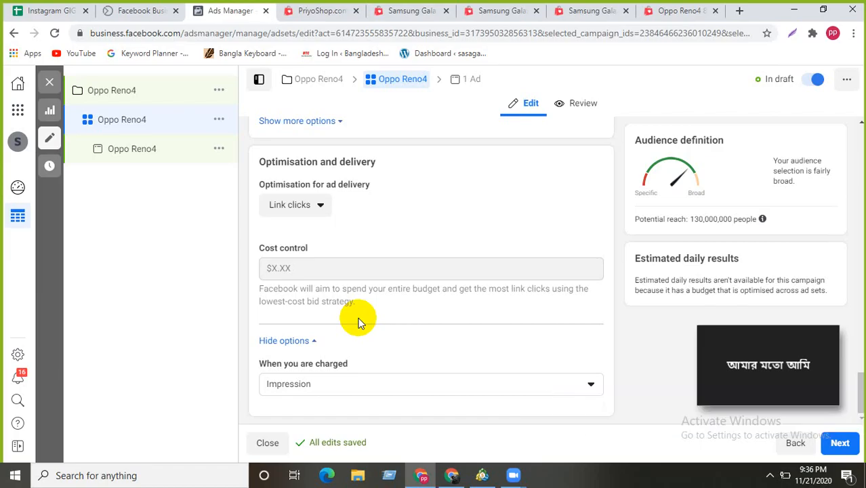
- Reopen and close the 'When you are charged' dropdown, still leaving Impression selected
scroll(360, 323, up, 3)
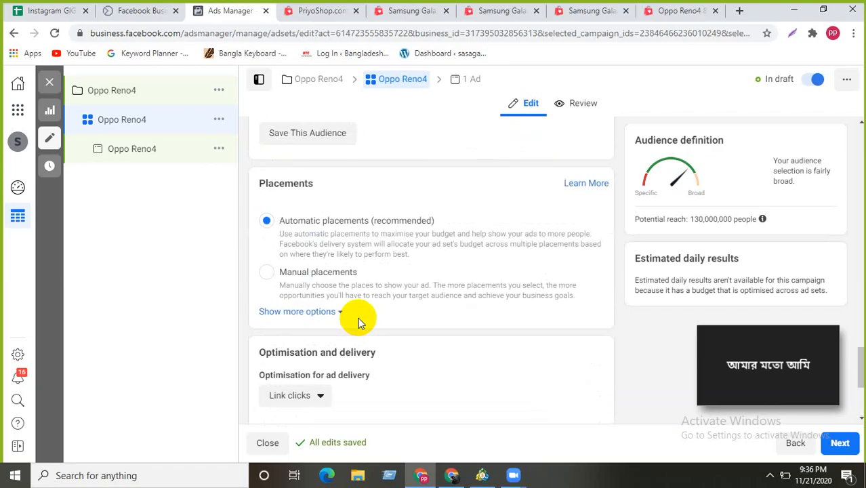
scroll(359, 322, down, 3)
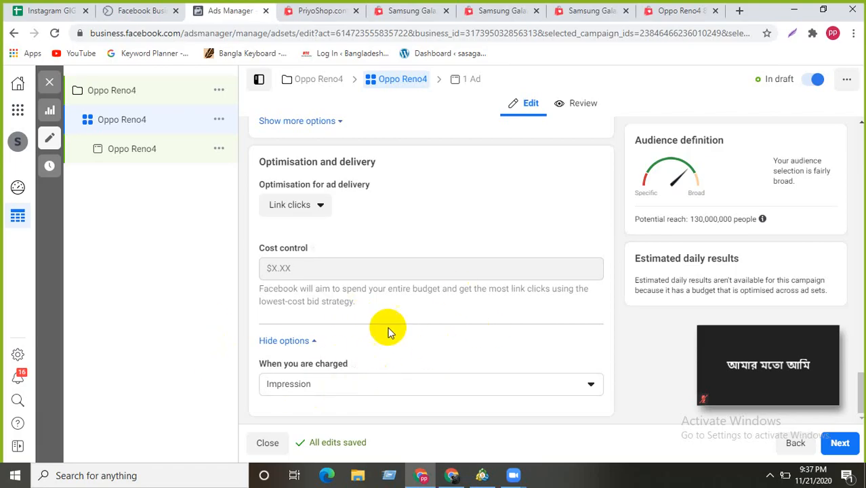
click(517, 388)
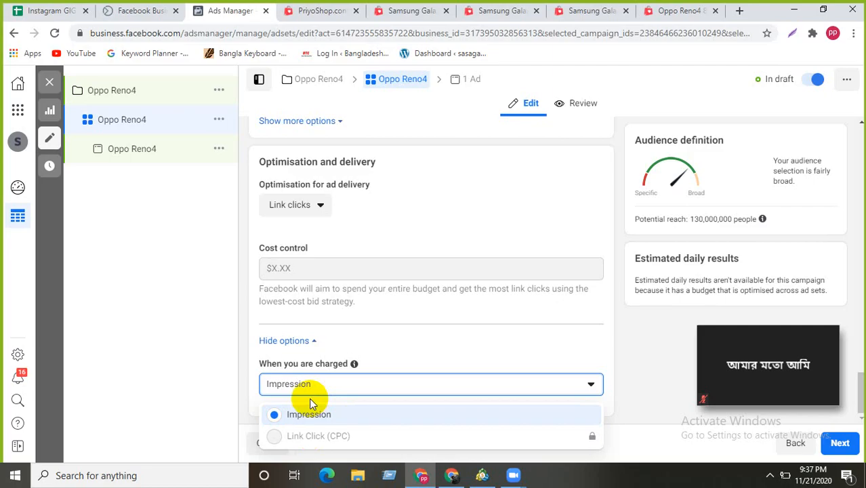
click(364, 343)
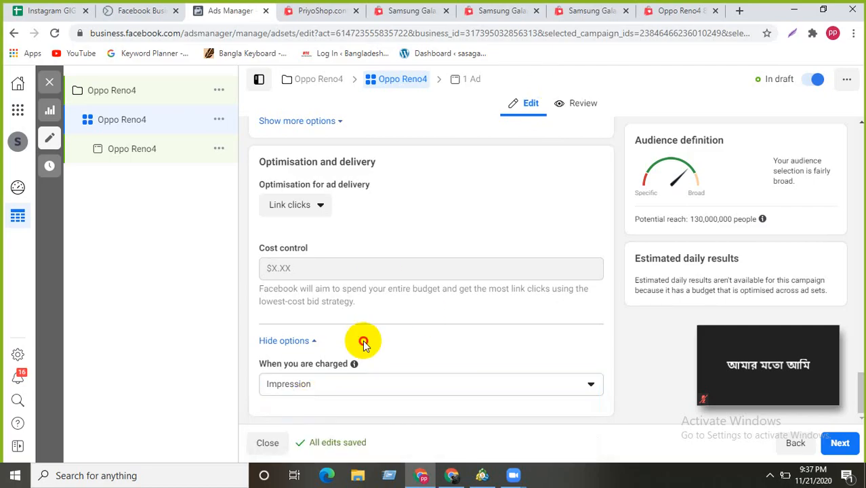
click(467, 388)
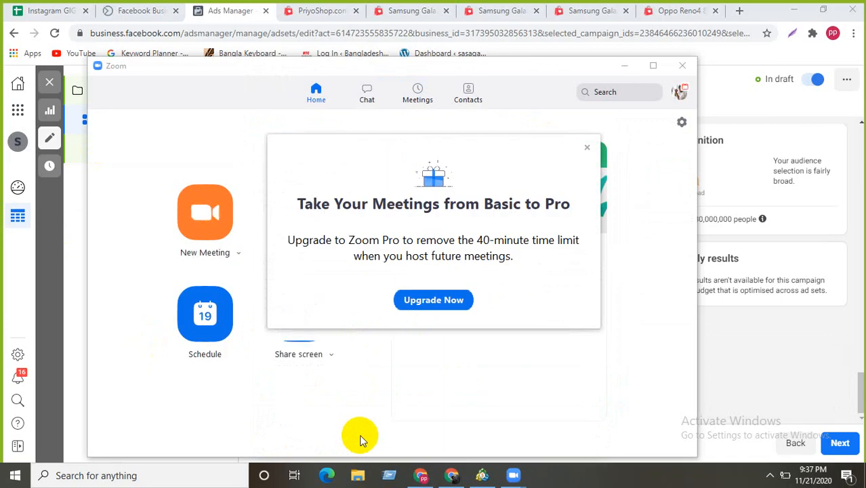
- Dismiss the Zoom Pro upgrade prompt and get back to Chrome through the taskbar tray
click(587, 147)
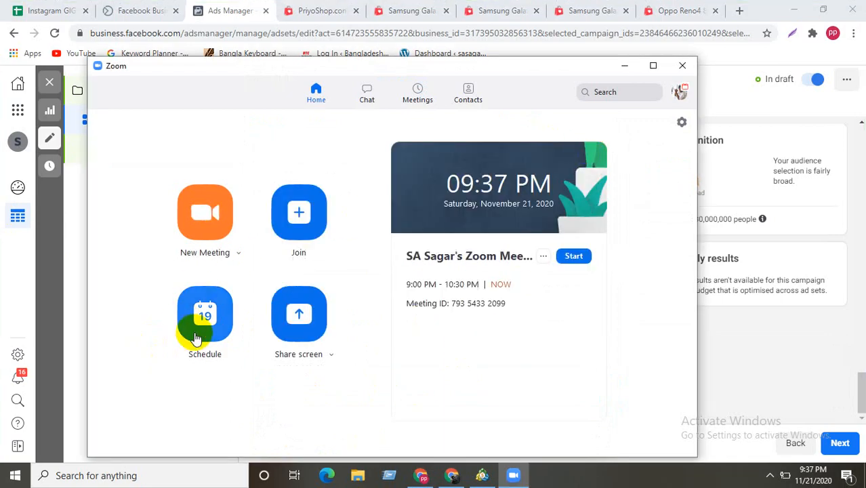
click(770, 475)
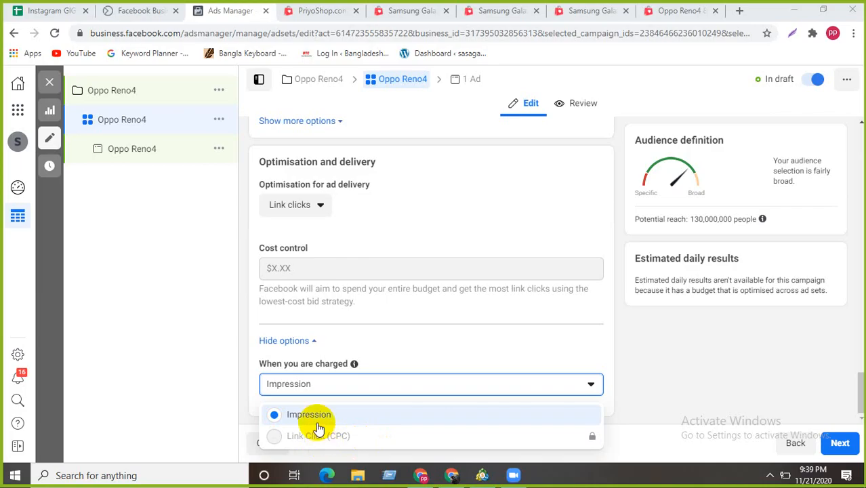
- Confirm Impression as the charging basis, then go on to the ad-level settings with Next
click(459, 384)
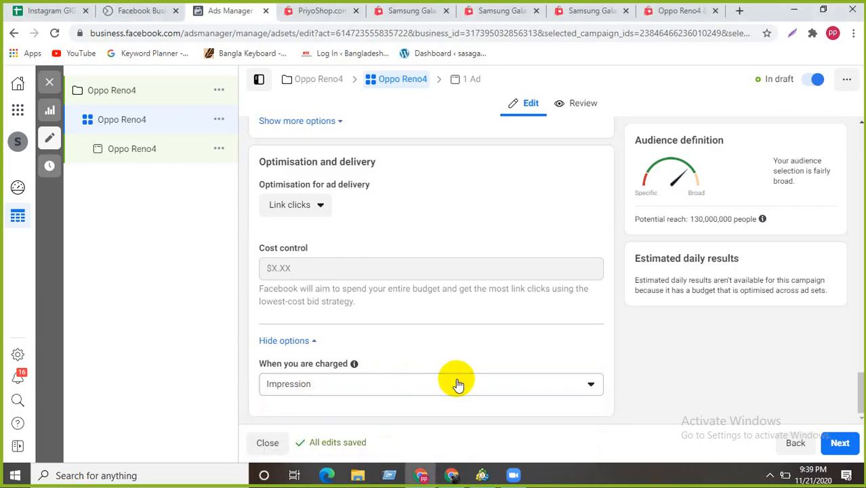
click(504, 382)
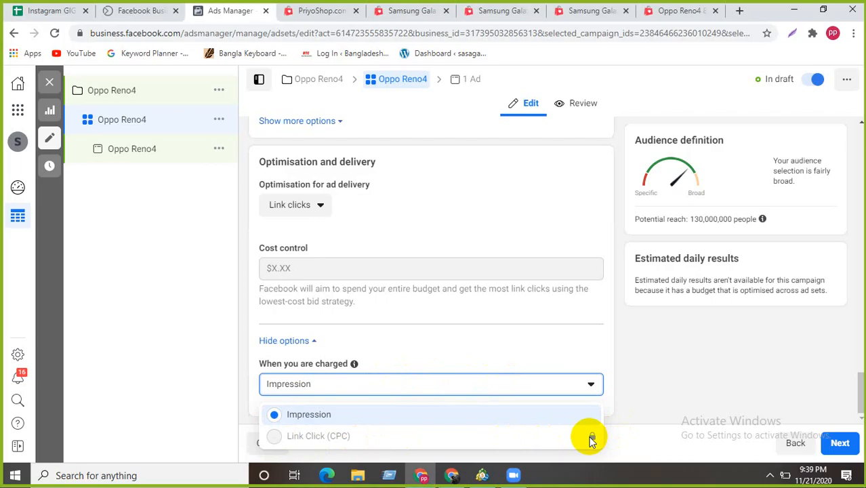
click(590, 385)
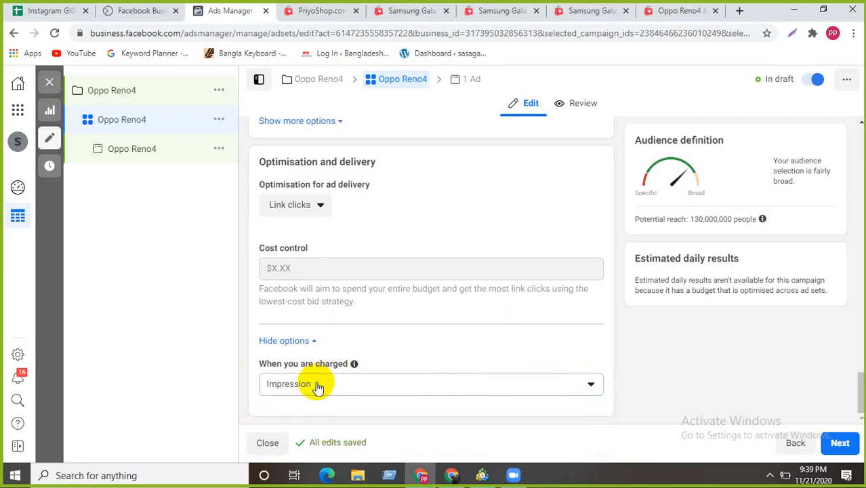
click(430, 383)
click(453, 389)
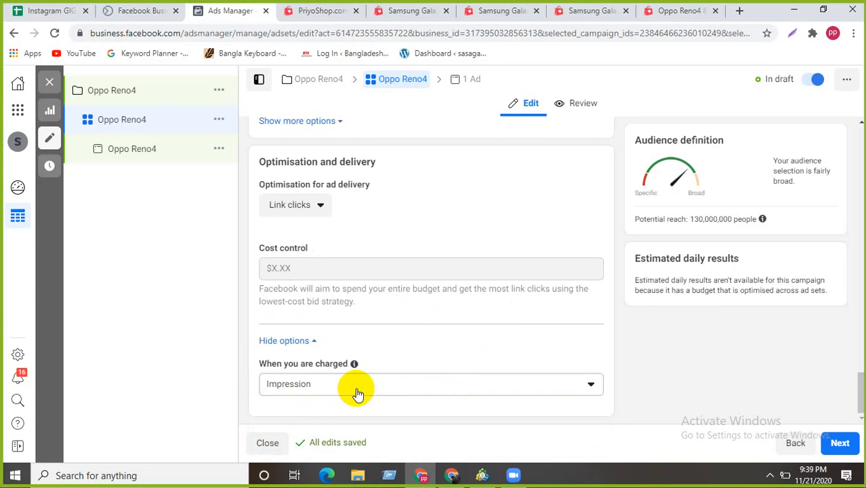
click(841, 442)
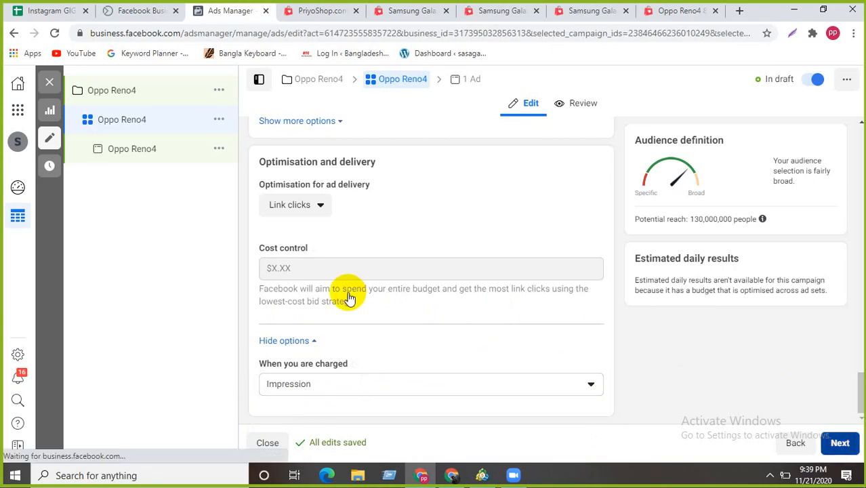
- Load prothomalo.com in a new tab by typing 'prot', then reload and scroll it
click(739, 11)
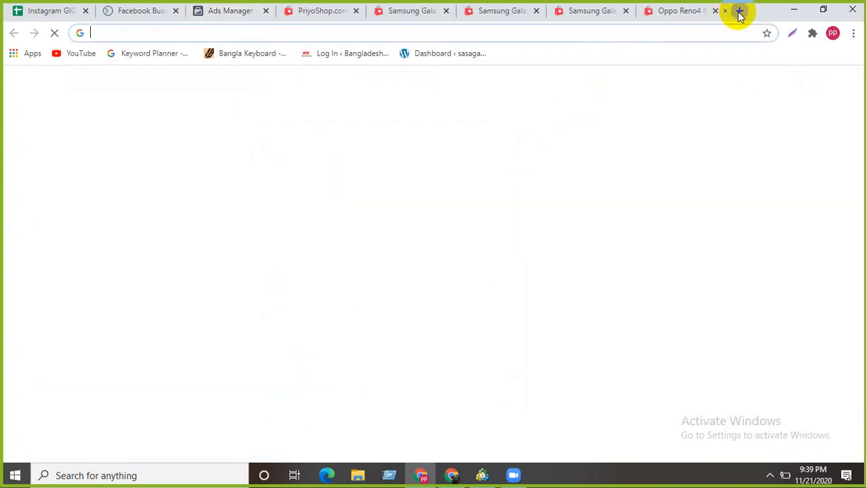
click(433, 33)
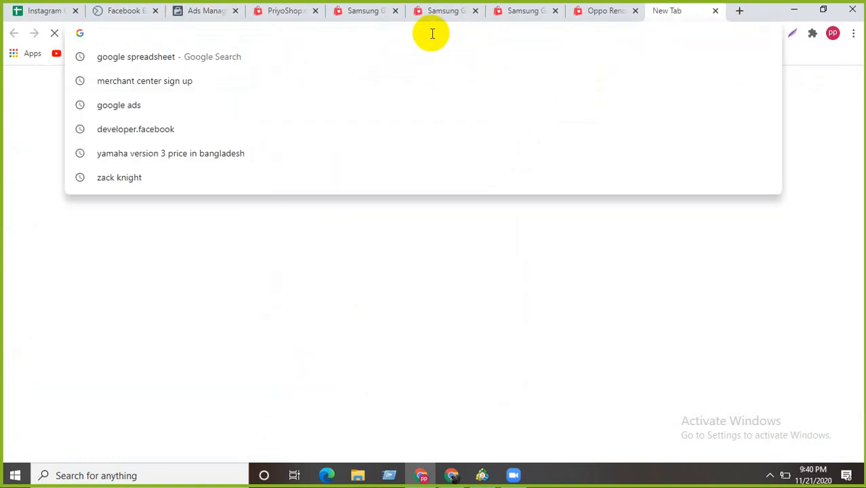
text(prothomalo.com)
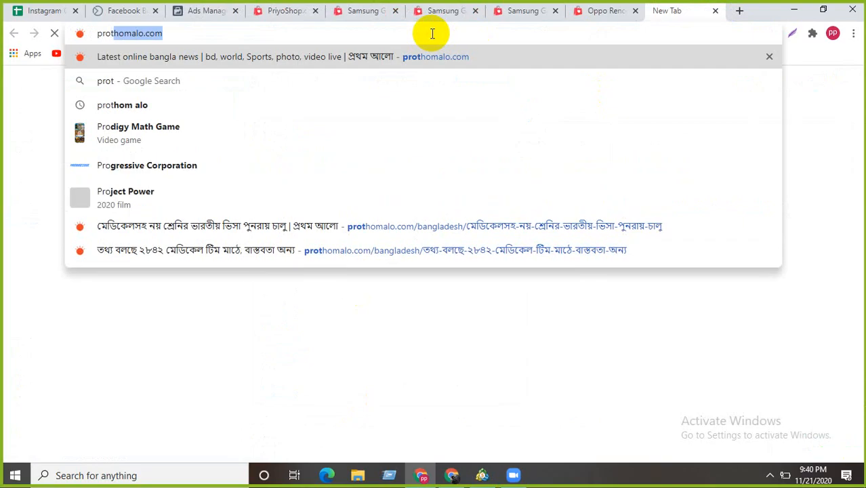
key(Return)
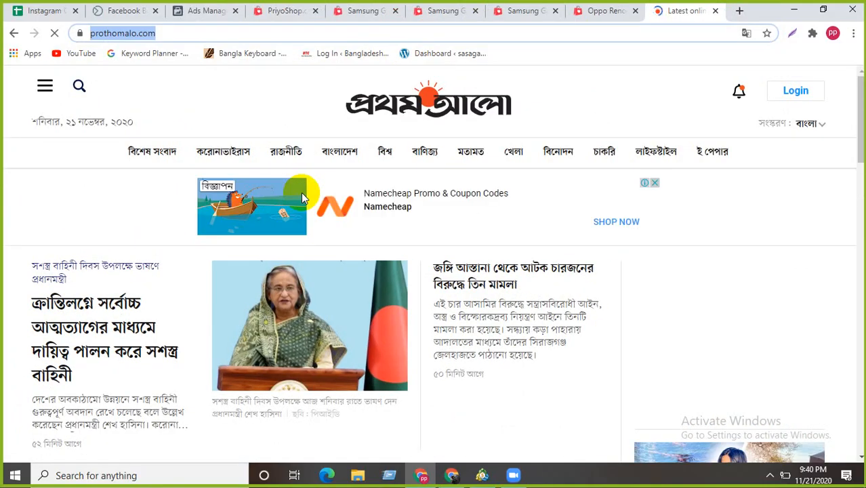
click(54, 32)
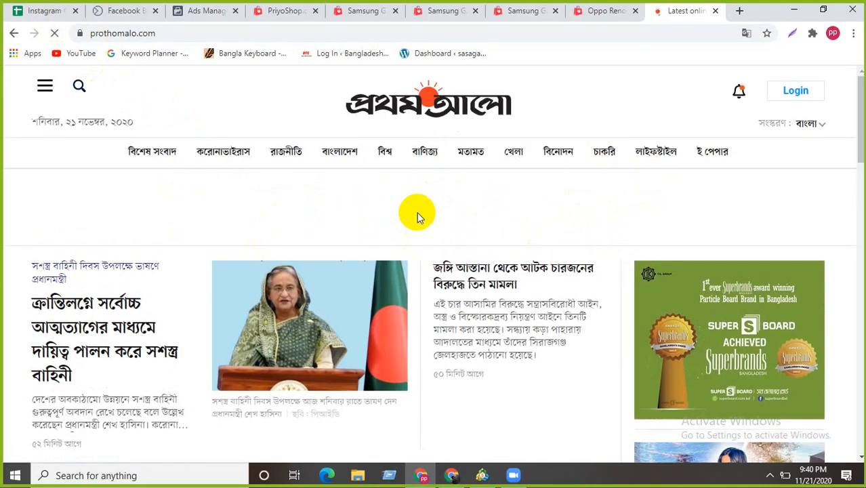
click(55, 33)
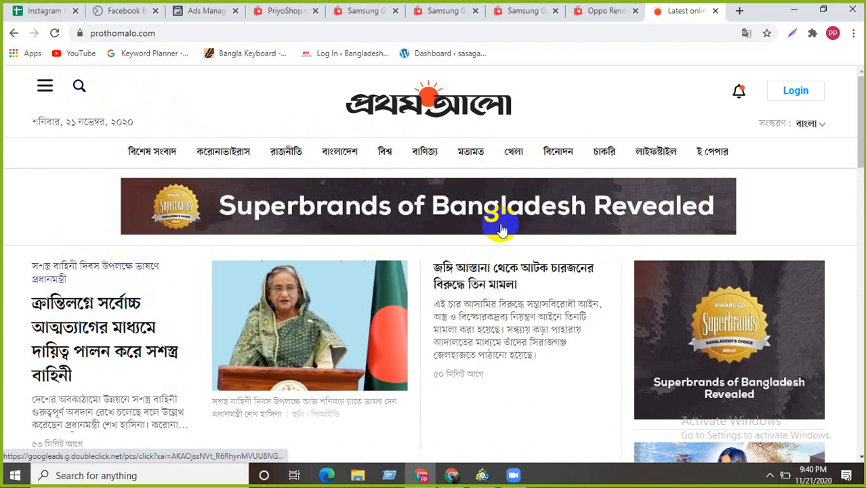
scroll(481, 248, down, 4)
scroll(442, 323, up, 4)
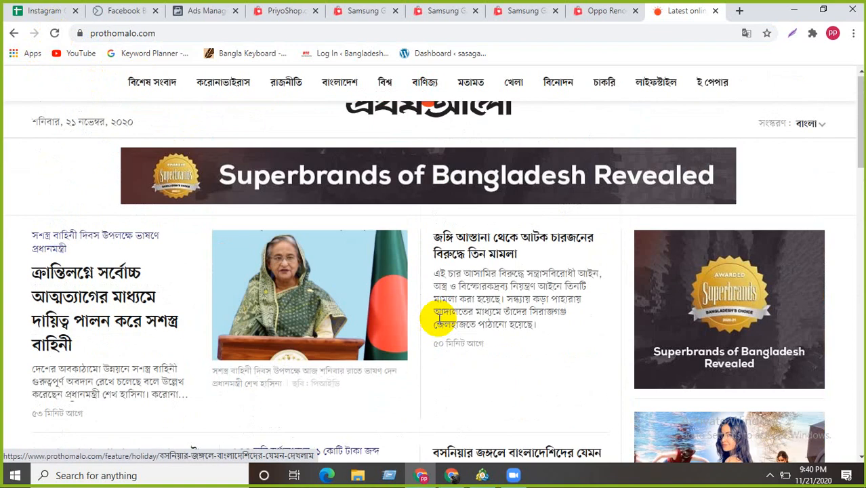
- Close the Prothom Alo tab and dismiss the carousel ad tip in the ad editor
click(716, 11)
click(224, 11)
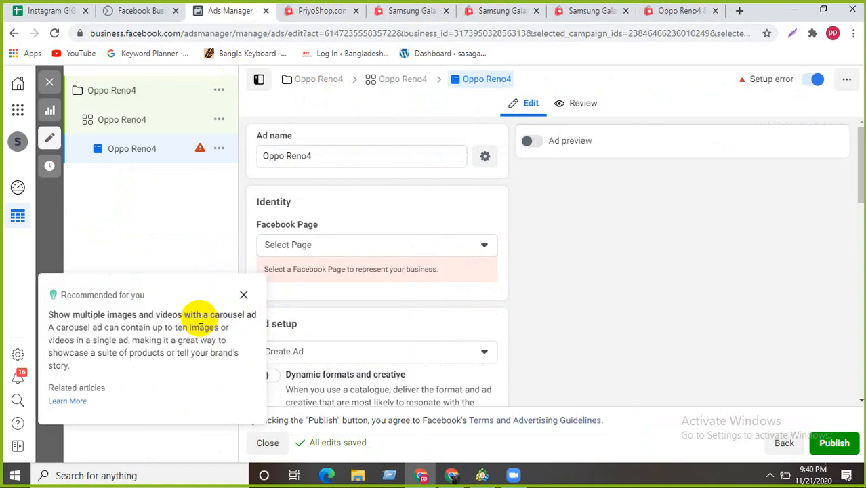
click(243, 295)
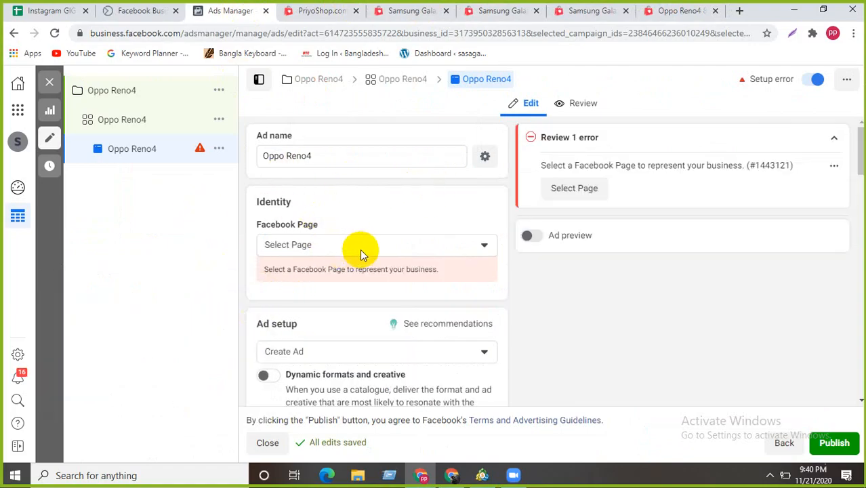
- Choose 2shop as the ad's Facebook Page
click(463, 247)
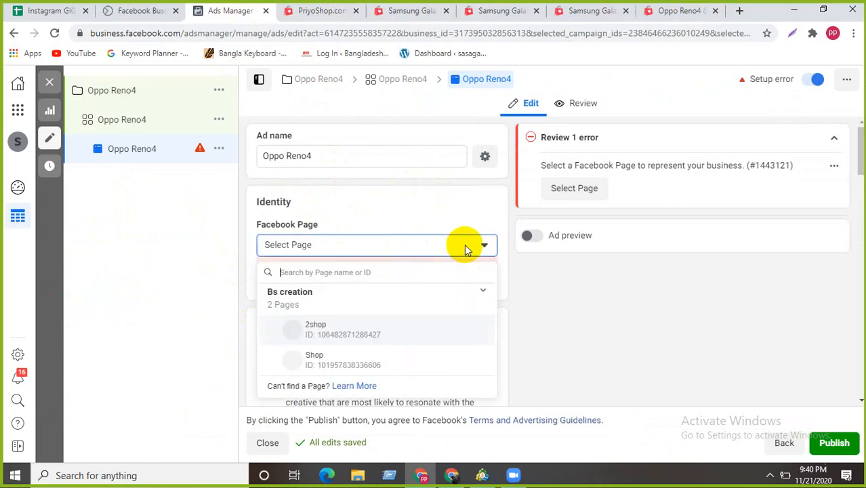
click(332, 331)
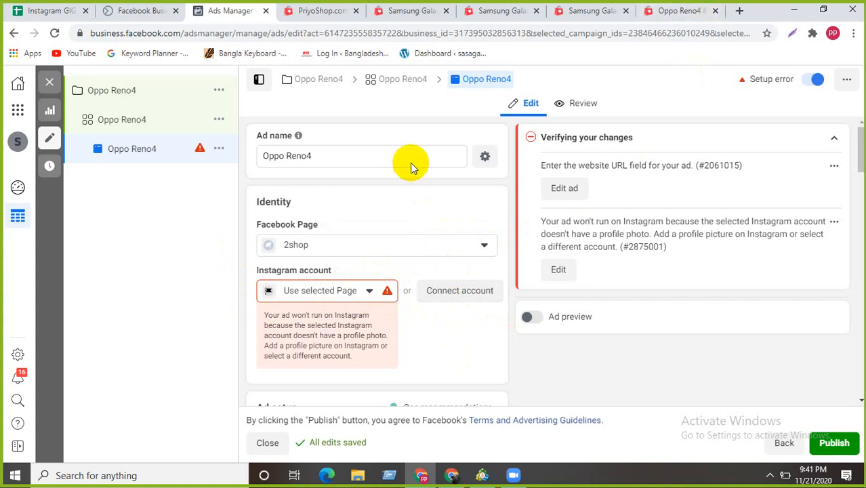
scroll(425, 189, down, 2)
scroll(451, 246, up, 1)
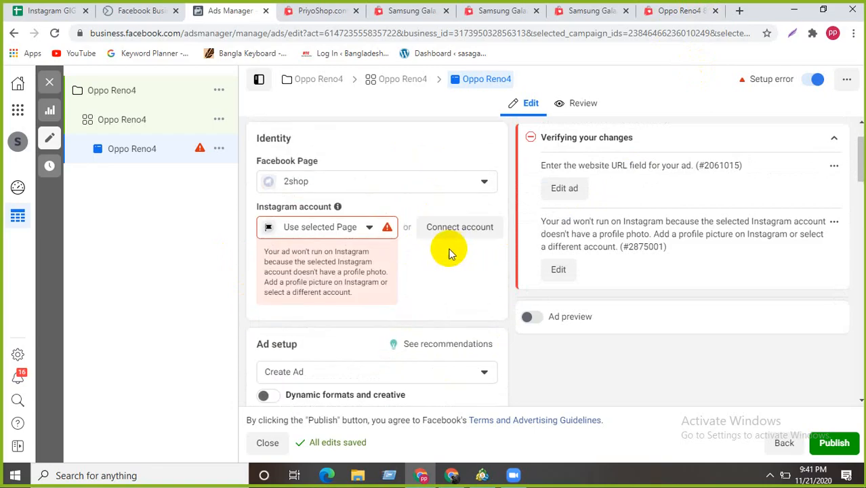
click(431, 227)
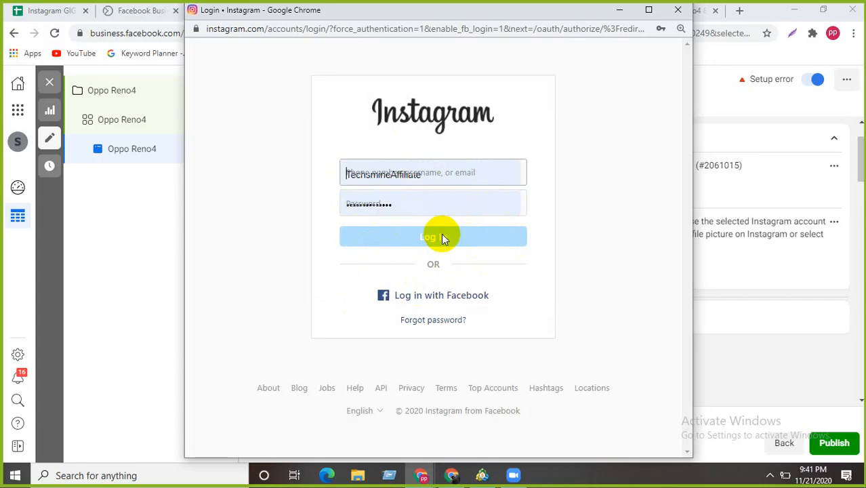
click(678, 11)
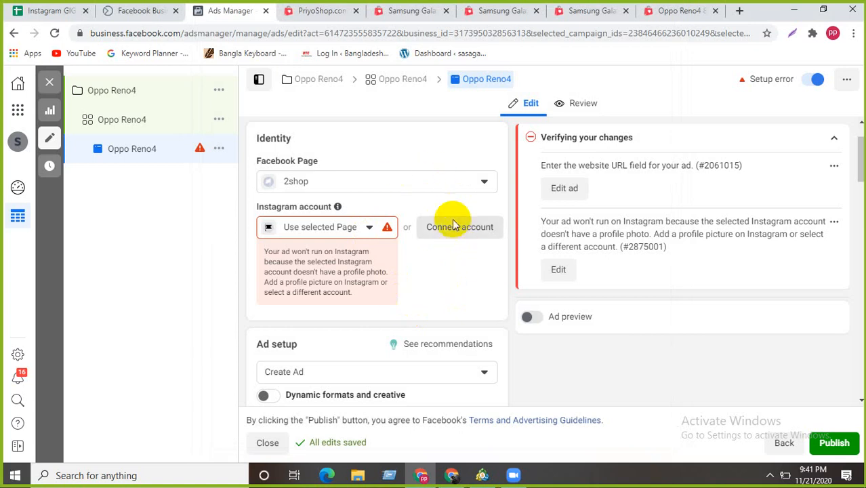
scroll(332, 272, up, 1)
mouse_move(341, 271)
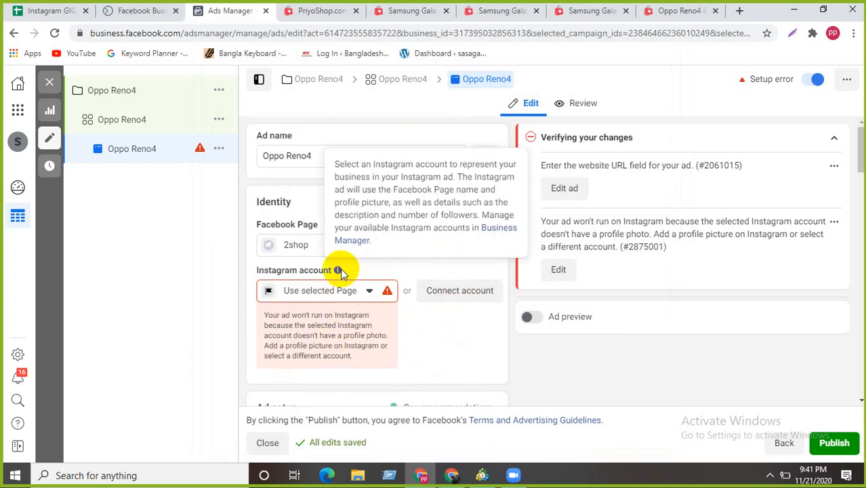
scroll(340, 270, down, 5)
scroll(341, 270, up, 3)
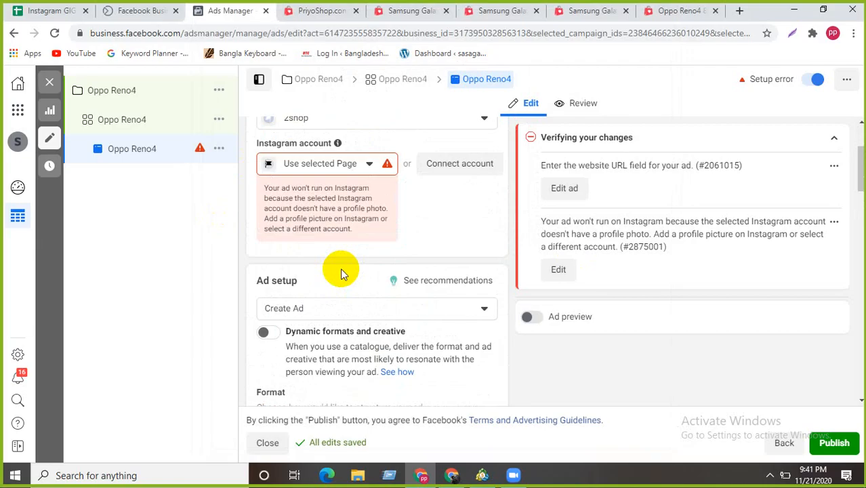
click(358, 166)
click(358, 166)
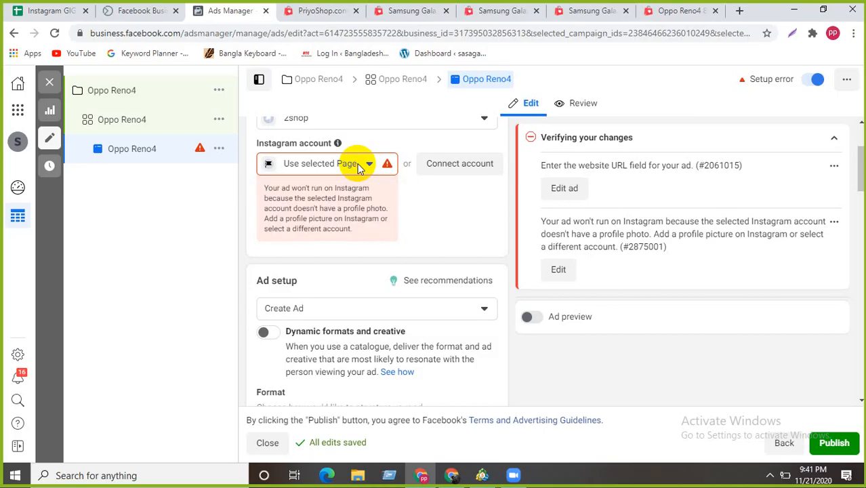
click(358, 166)
click(348, 227)
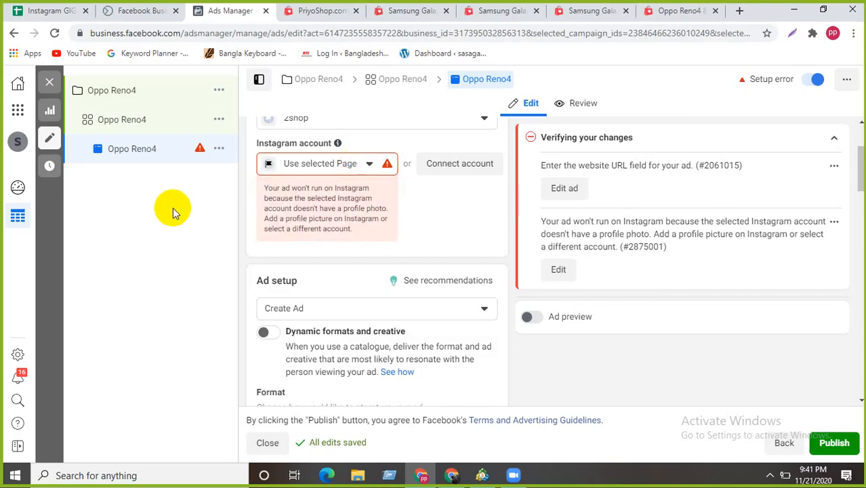
scroll(453, 242, up, 2)
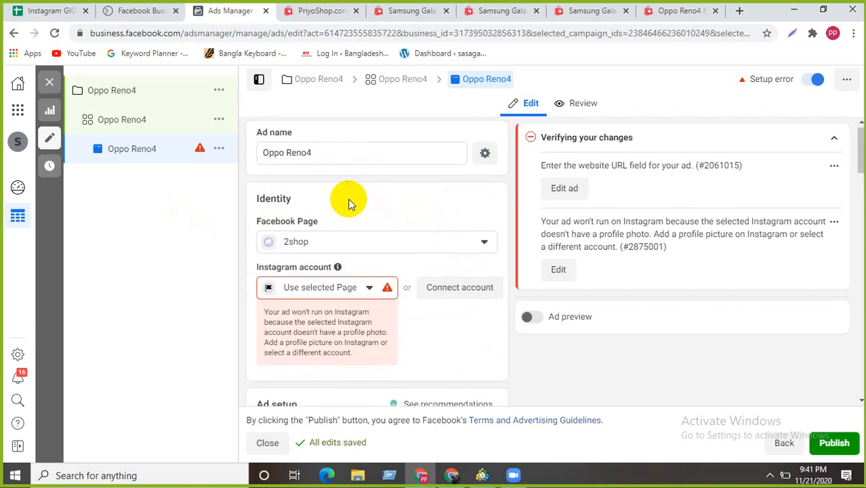
scroll(349, 203, down, 1)
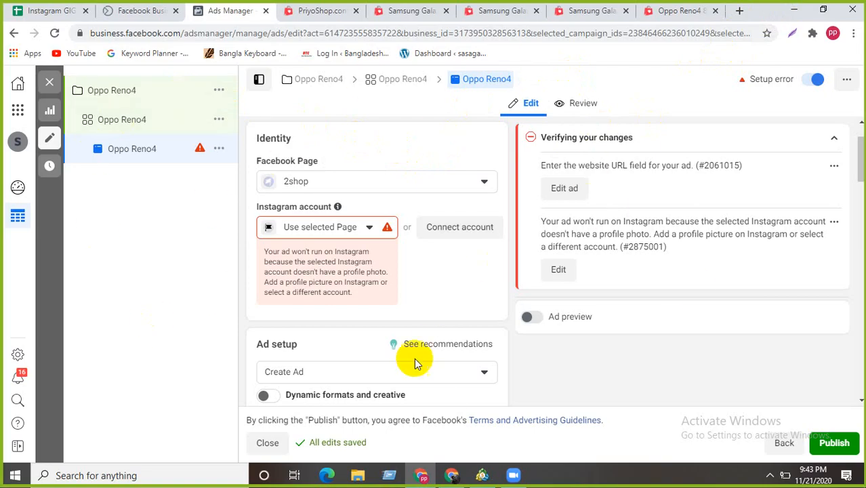
scroll(431, 294, up, 1)
scroll(432, 295, down, 3)
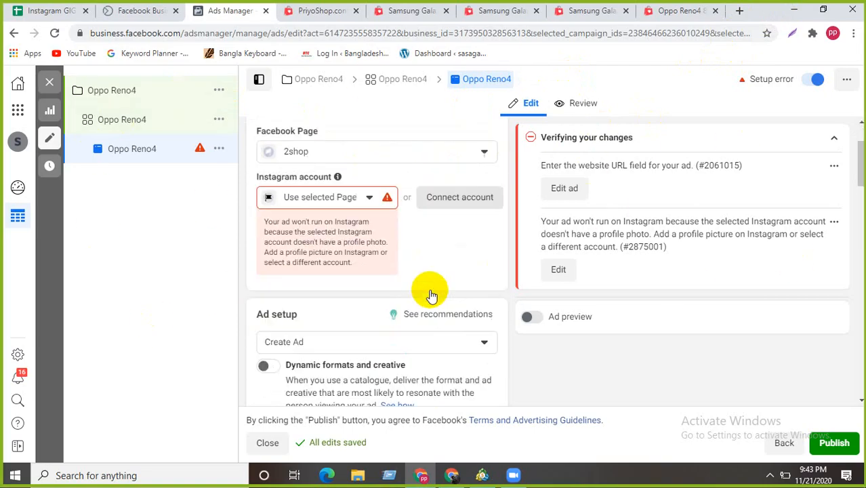
scroll(431, 295, up, 3)
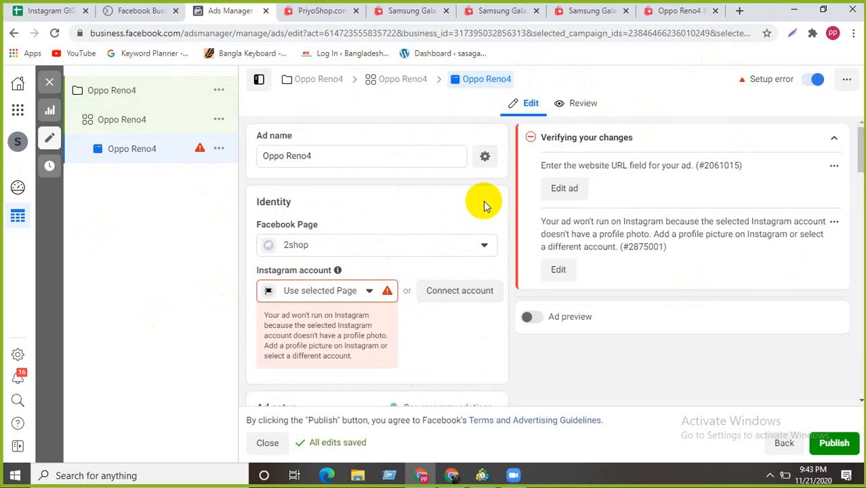
scroll(483, 203, down, 4)
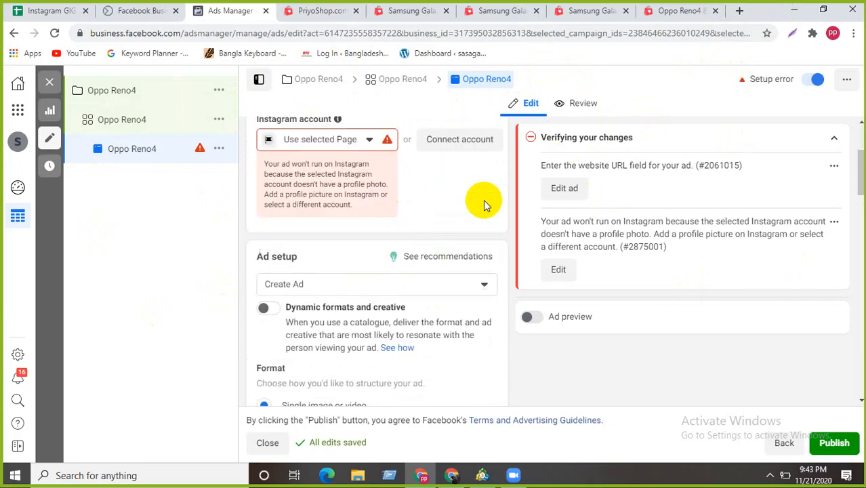
scroll(339, 221, up, 1)
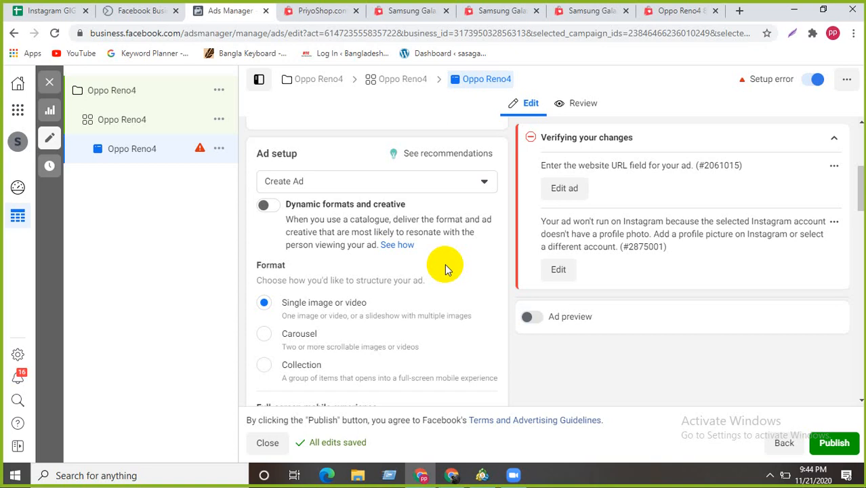
scroll(445, 264, down, 1)
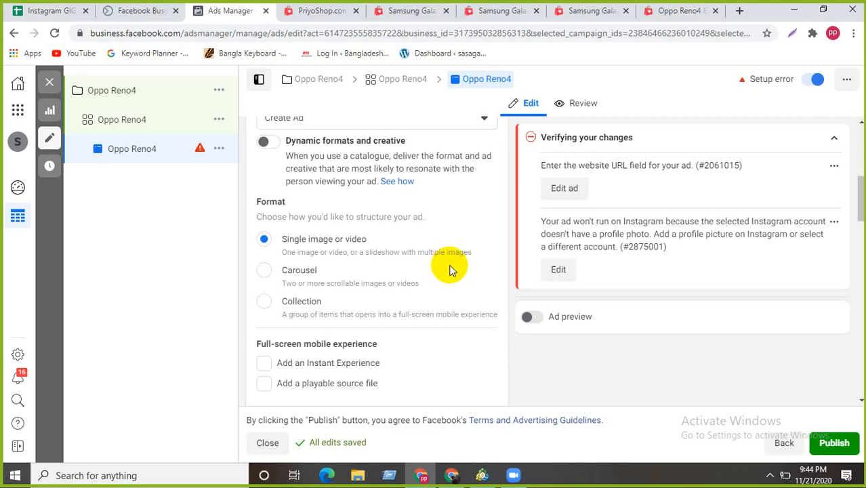
scroll(451, 270, up, 2)
scroll(427, 271, up, 2)
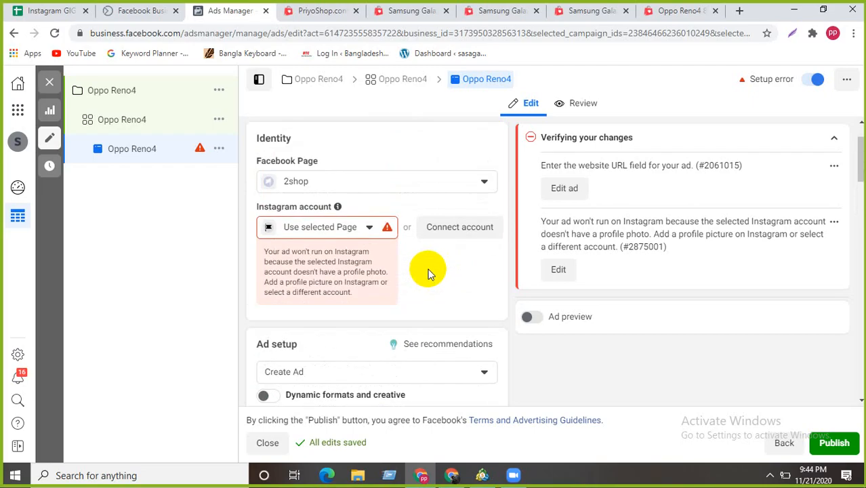
scroll(451, 319, down, 5)
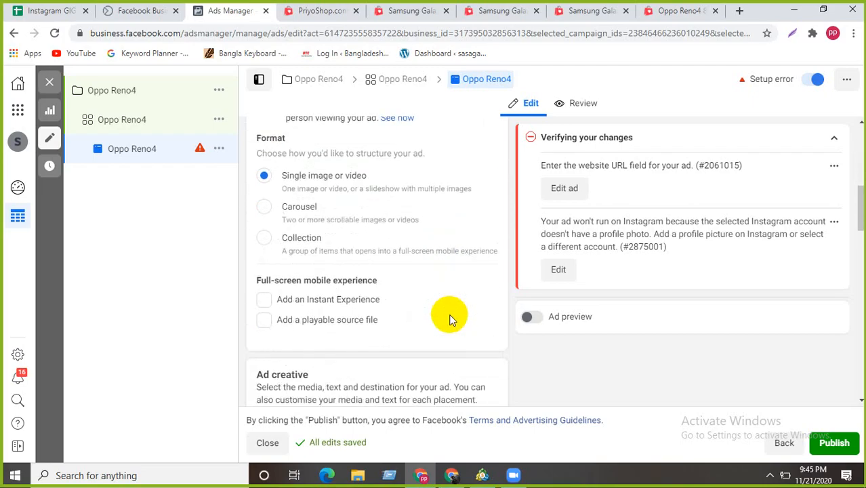
scroll(453, 318, up, 1)
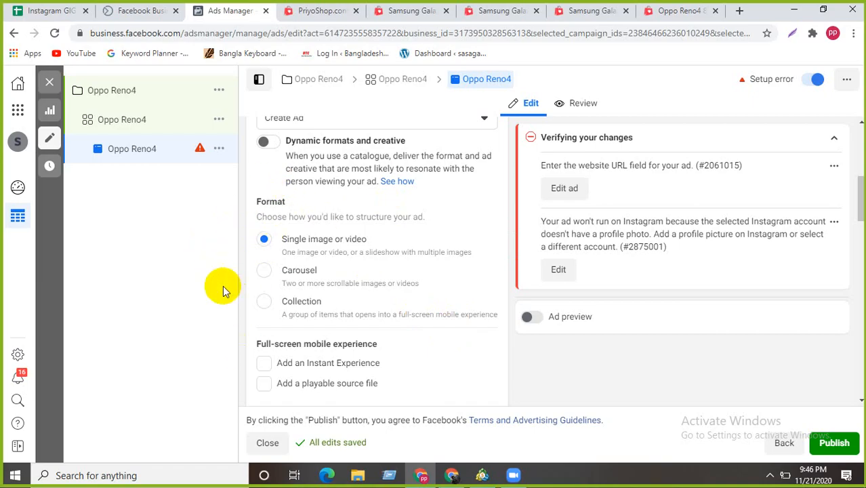
scroll(434, 170, down, 3)
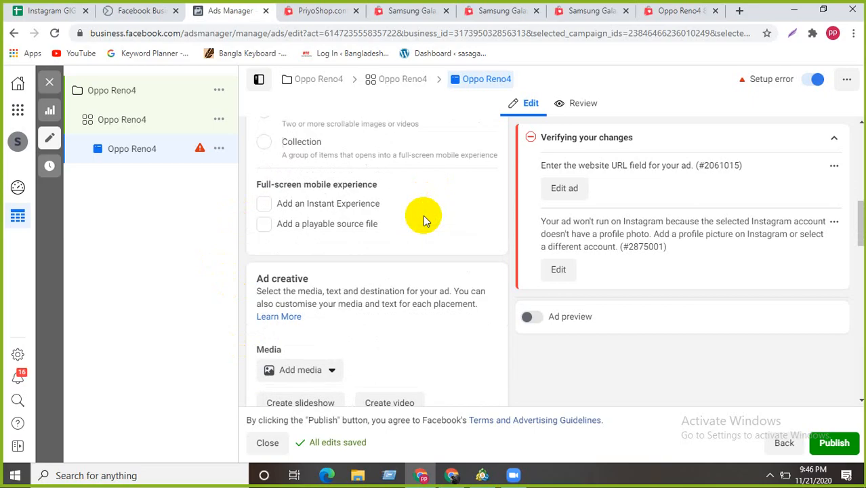
scroll(422, 216, up, 2)
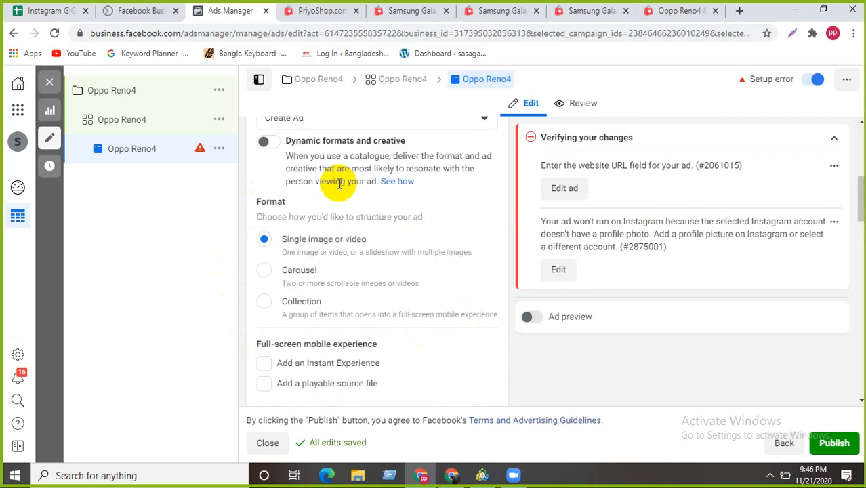
scroll(339, 203, up, 1)
scroll(335, 210, down, 5)
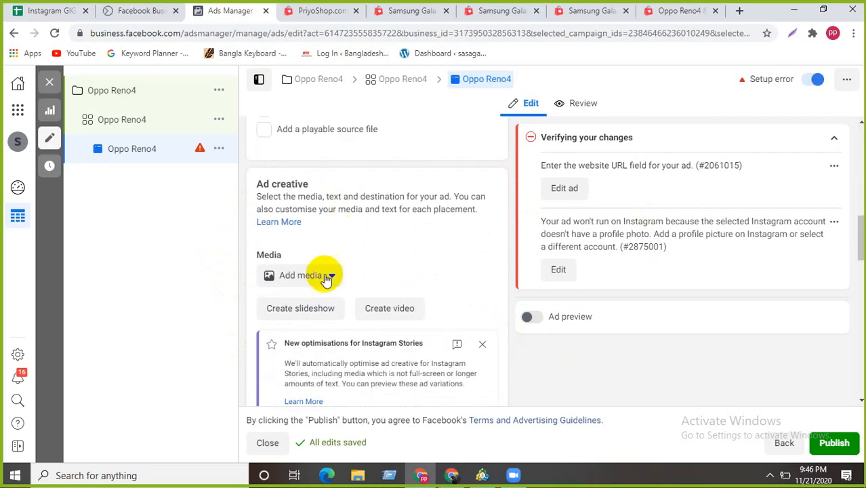
- Open the Select Image window via Add media, browse the Desktop in the upload picker, then cancel
click(322, 275)
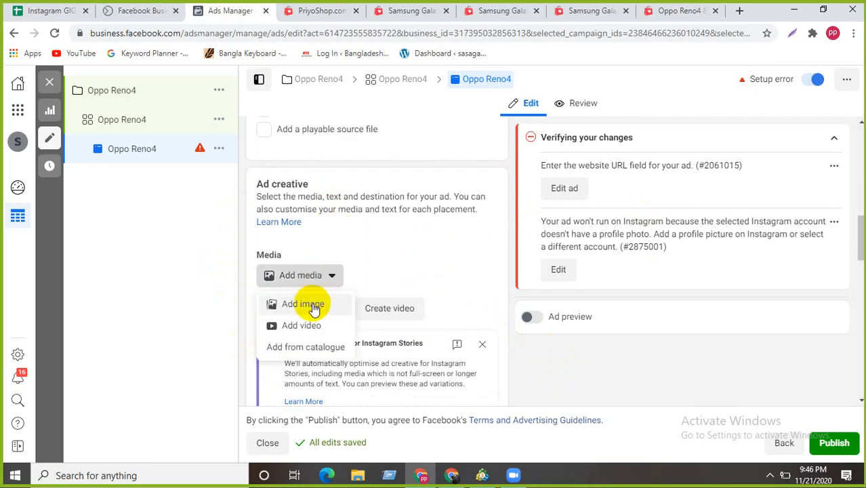
click(312, 305)
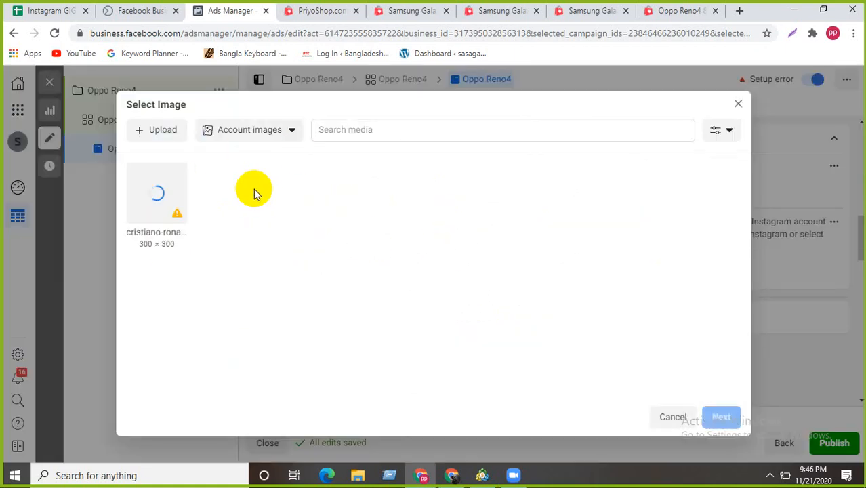
click(154, 130)
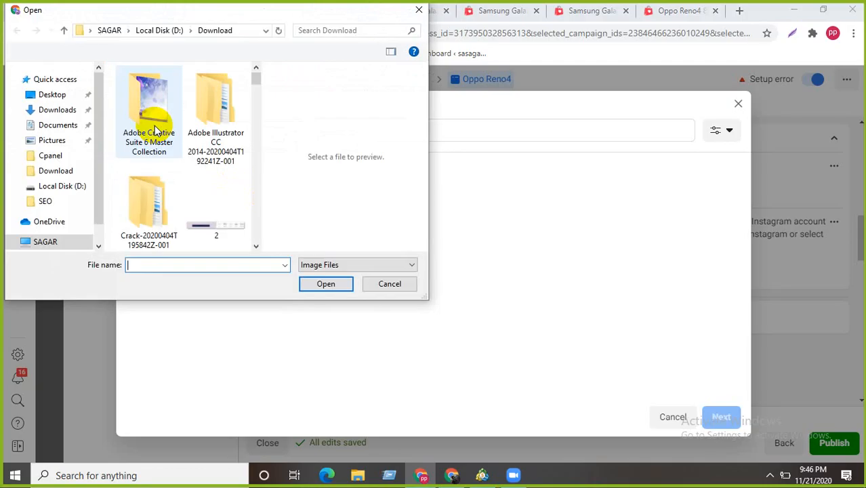
click(53, 104)
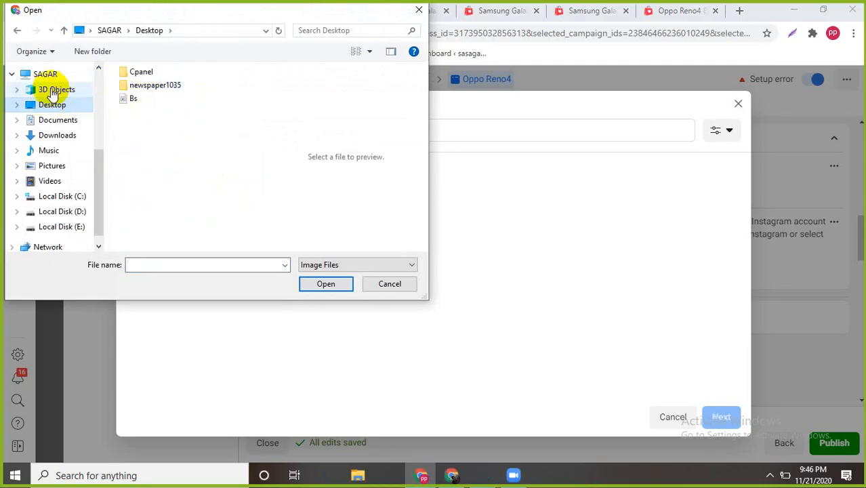
click(419, 10)
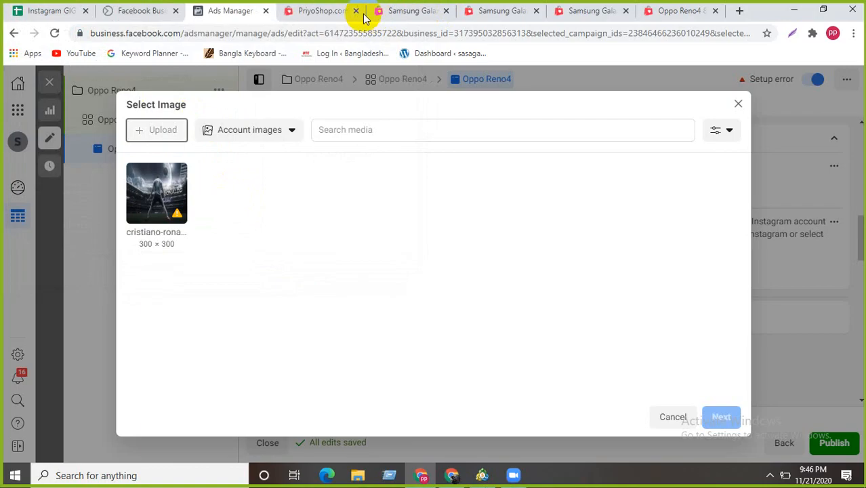
- Save the Samsung Galaxy M21 Watta Monster photo from PriyoShop to the Desktop as a JPEG
click(331, 12)
click(381, 14)
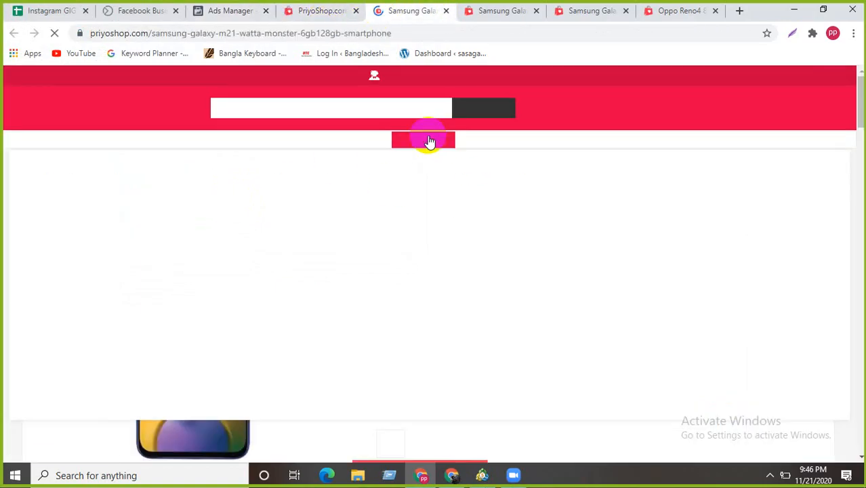
scroll(256, 310, down, 2)
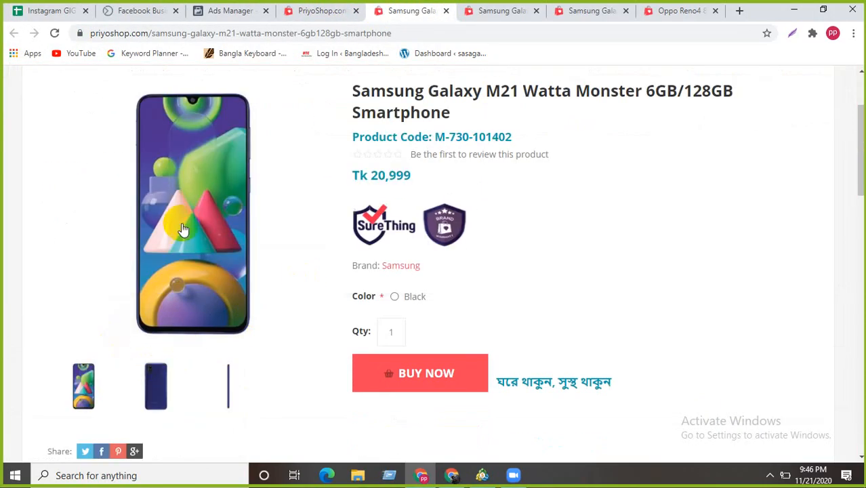
click(182, 222)
right_click(420, 203)
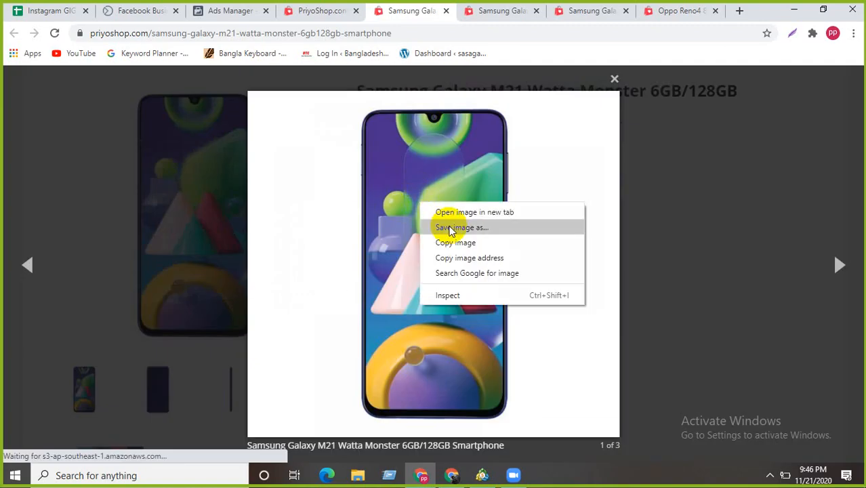
click(477, 246)
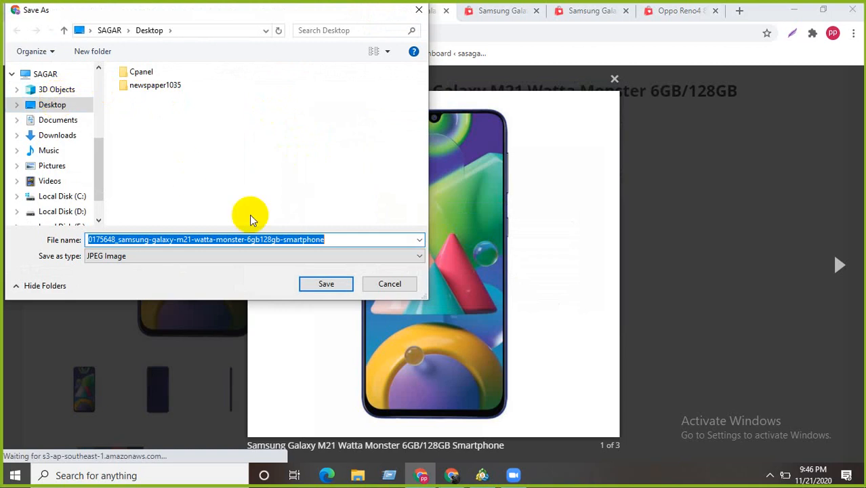
click(325, 283)
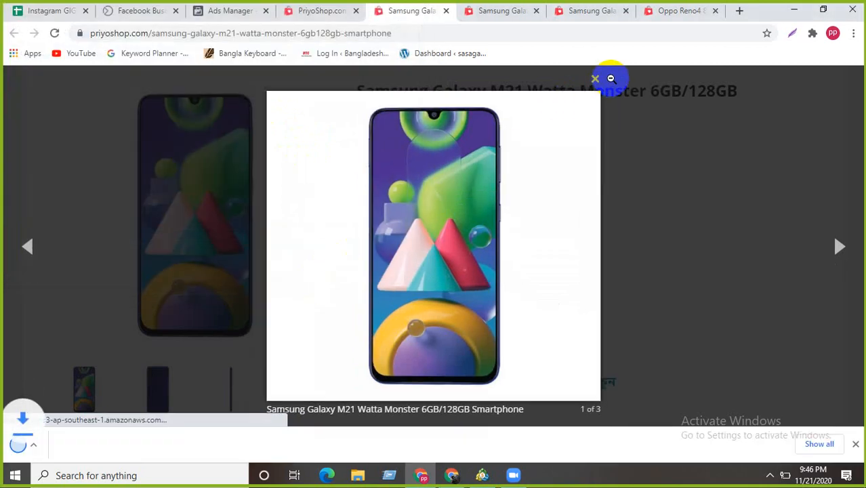
- Upload the Desktop Galaxy M21 JPEG (700 × 650) and set it as the ad's image
click(220, 12)
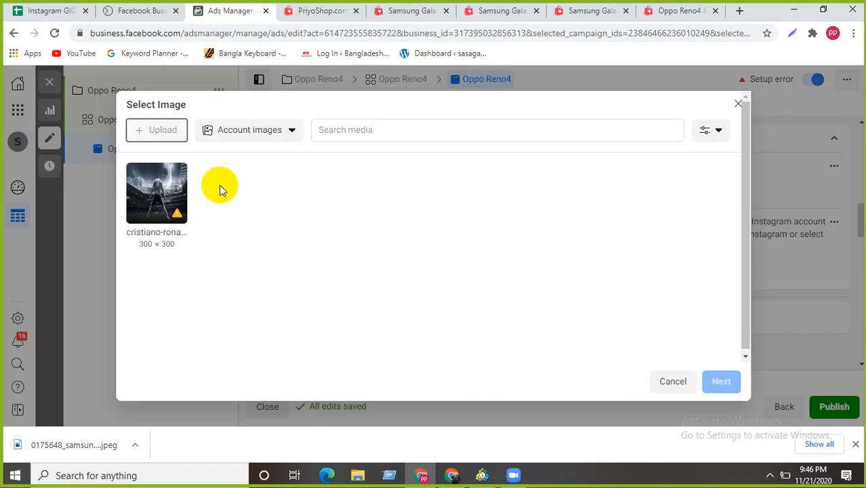
click(856, 444)
click(161, 131)
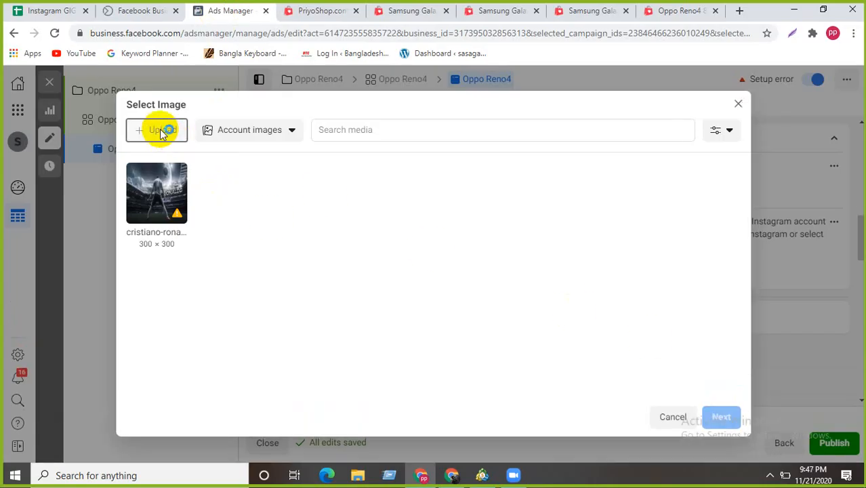
click(161, 130)
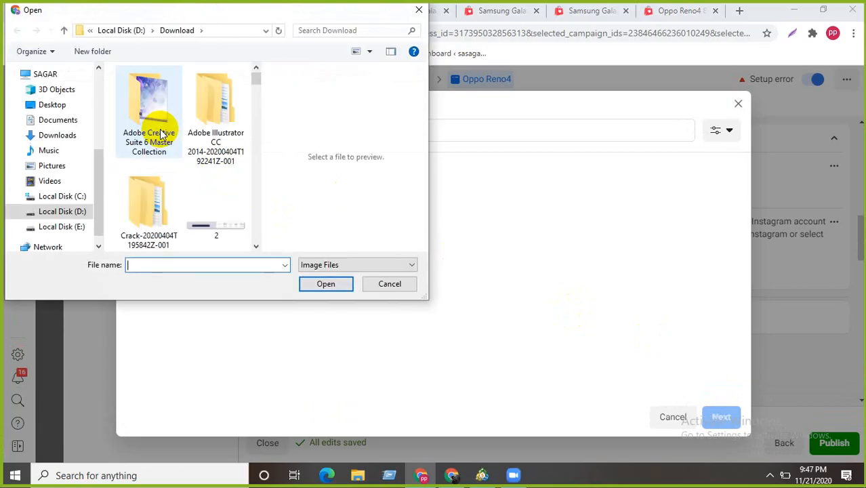
click(54, 105)
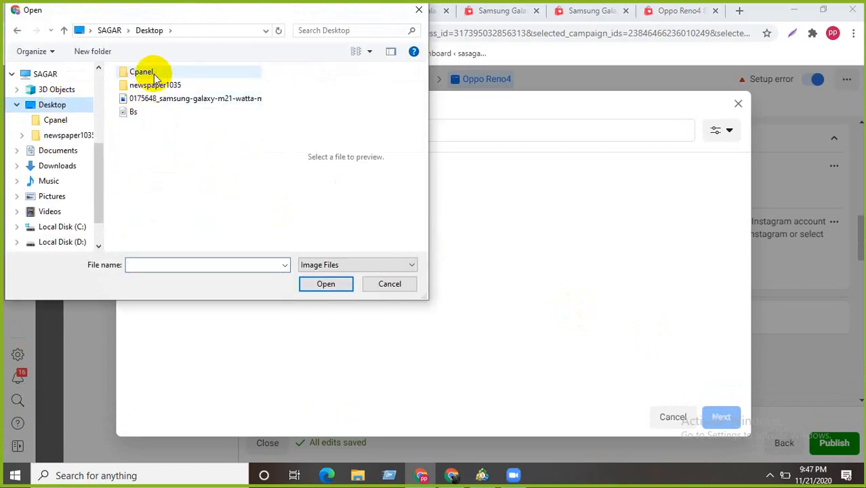
click(143, 100)
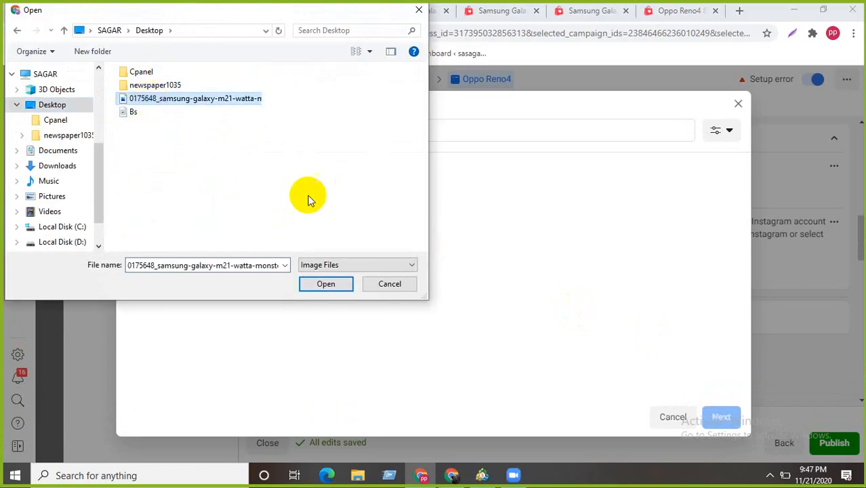
click(324, 284)
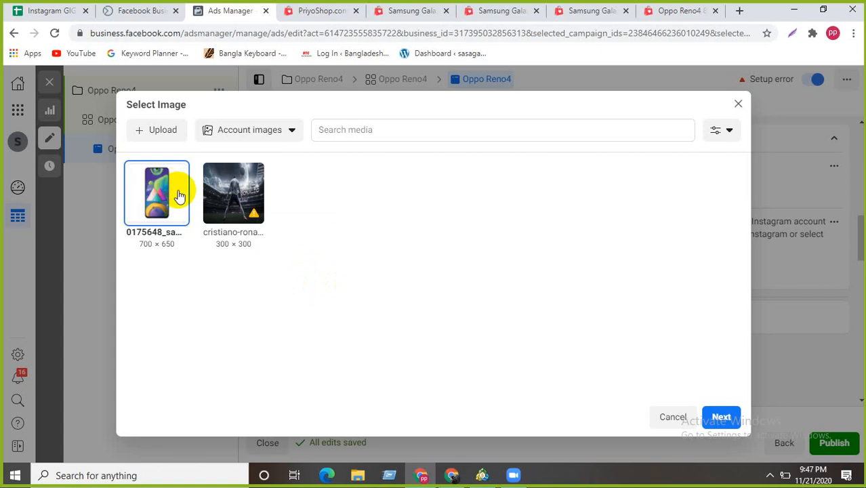
click(720, 417)
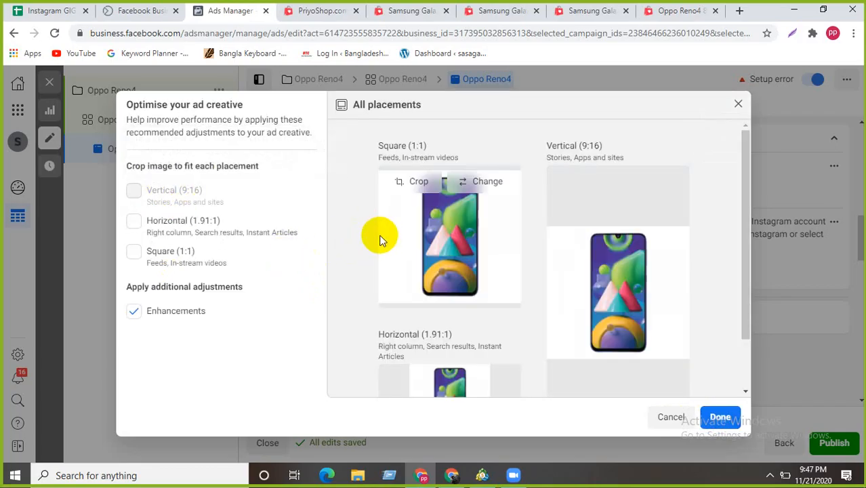
- Review the Samsung photo's Square, Vertical and Horizontal placement crops, then open a new browser tab
scroll(354, 243, down, 2)
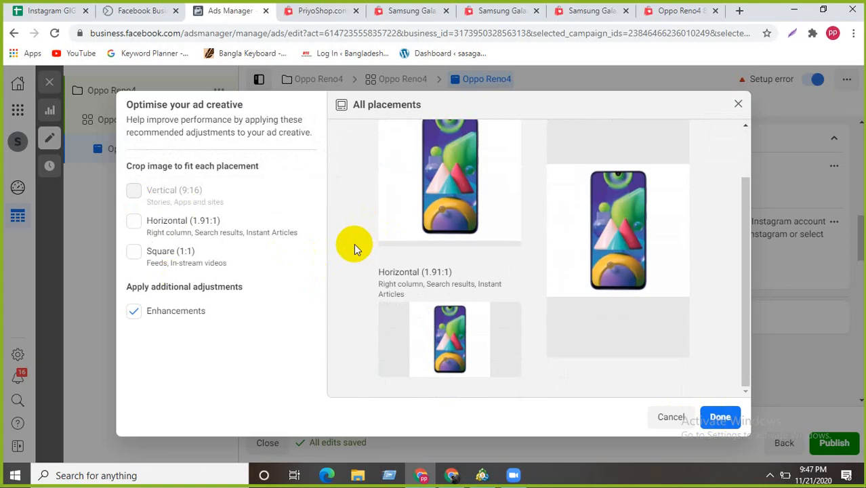
scroll(354, 243, up, 2)
scroll(354, 244, down, 2)
scroll(354, 243, up, 2)
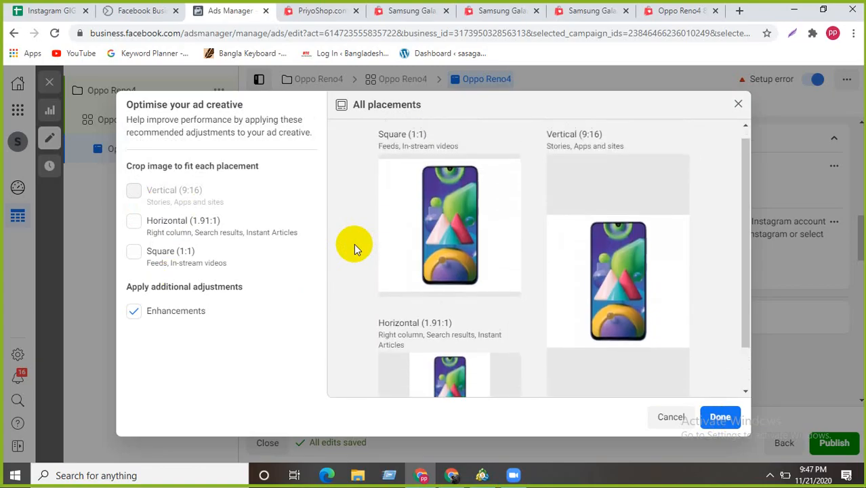
scroll(354, 244, down, 2)
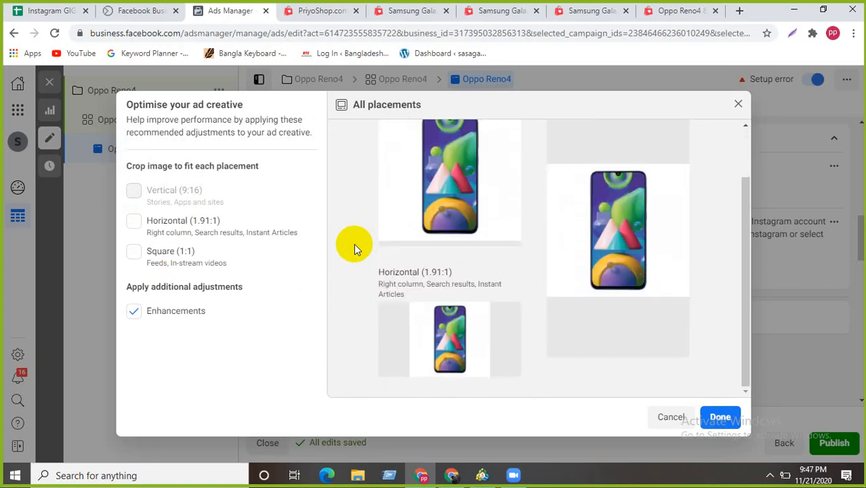
click(739, 11)
- Search Google for 'canva' and go to the Canva website
click(248, 34)
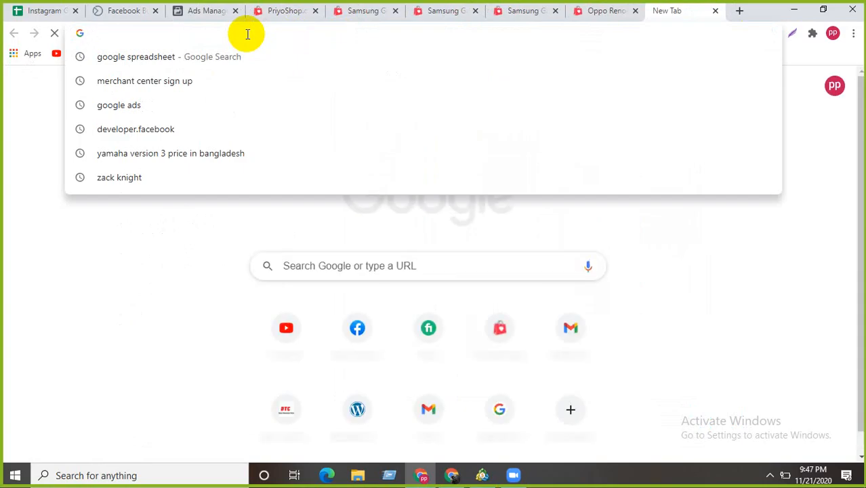
text(canva)
key(Return)
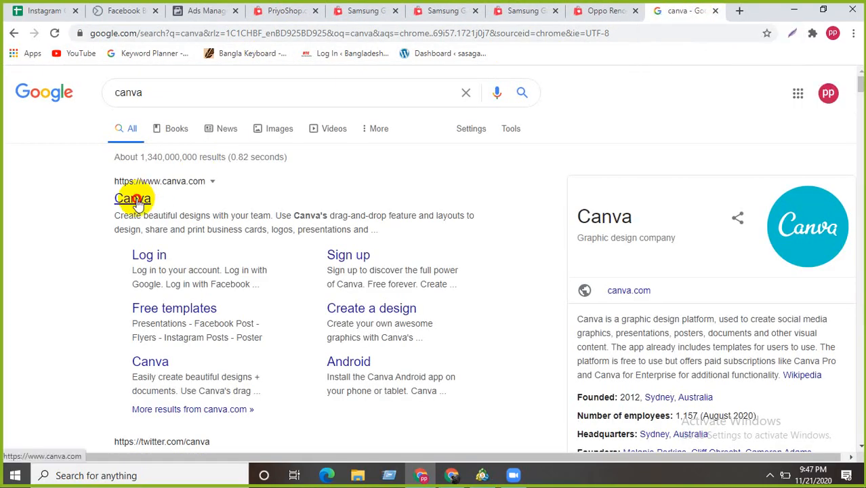
click(136, 200)
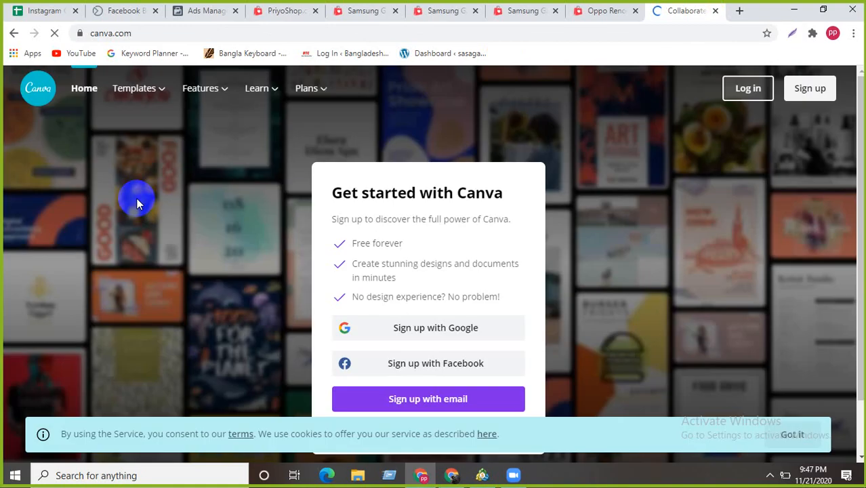
scroll(444, 366, down, 2)
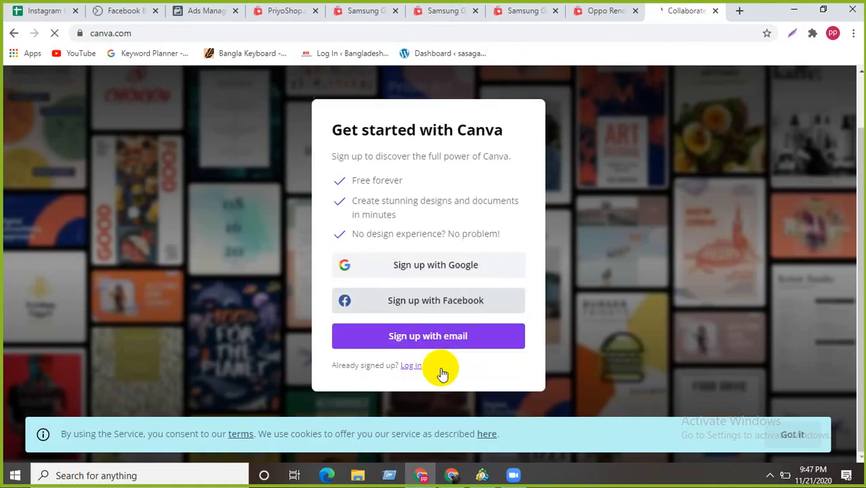
- Close the Canva sign-up tab and switch to another Chrome profile's window with a fresh tab
click(715, 11)
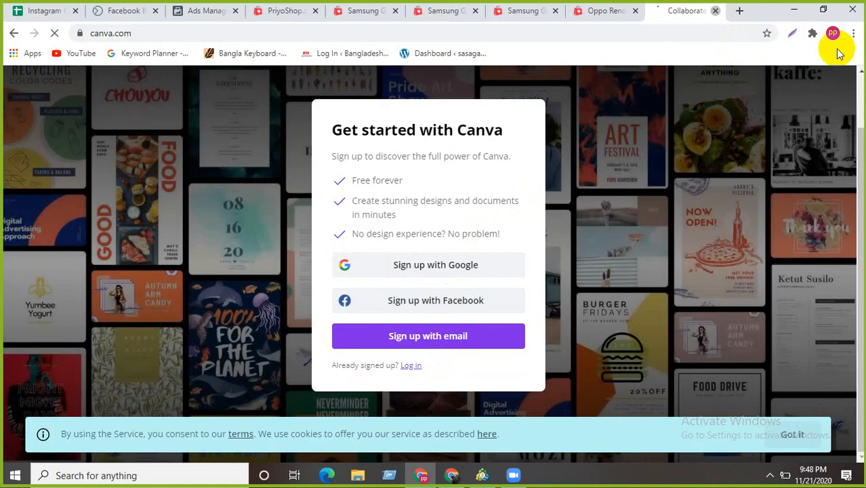
click(833, 33)
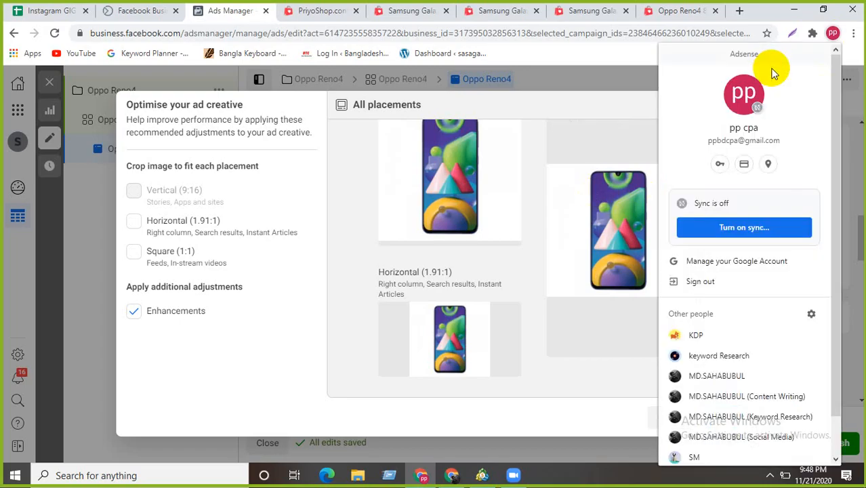
click(714, 376)
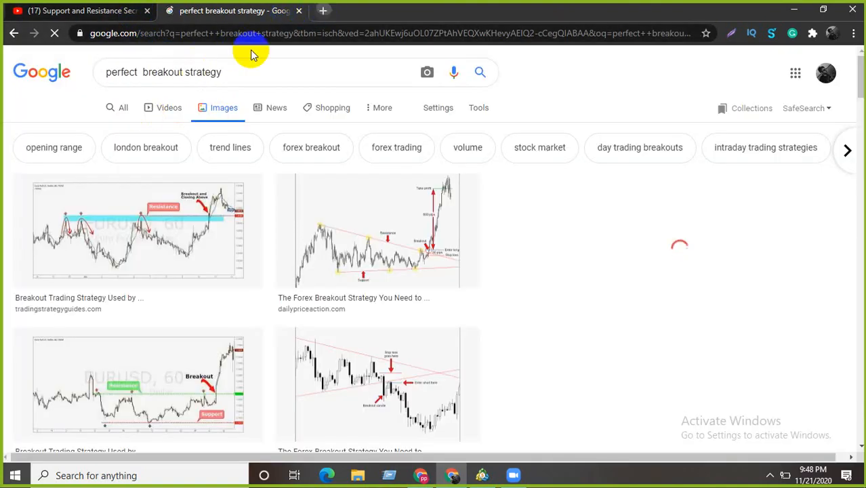
key(ctrl+t)
- Load the Canva home page from the bookmark, dismiss the welcome pop-up and browse design suggestions
click(102, 53)
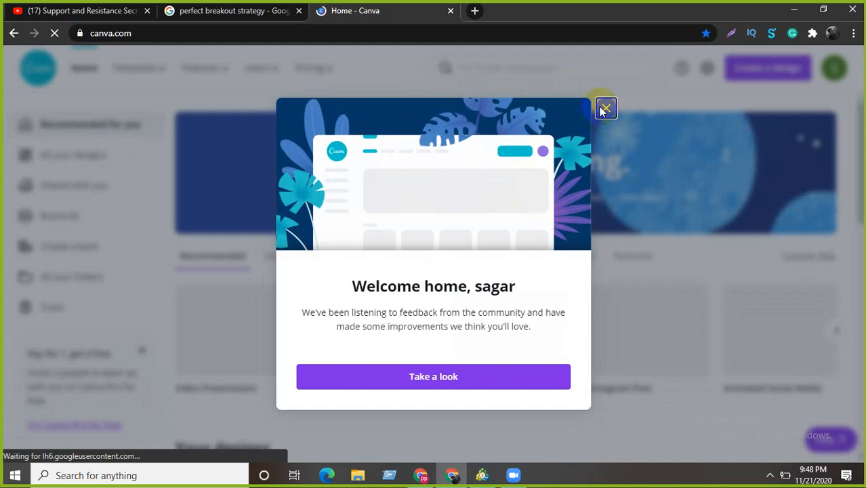
click(606, 107)
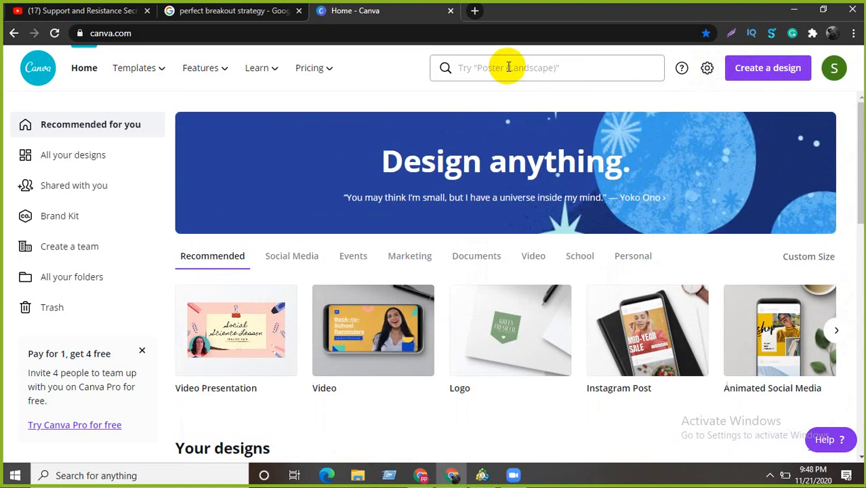
scroll(377, 277, down, 3)
scroll(375, 271, up, 3)
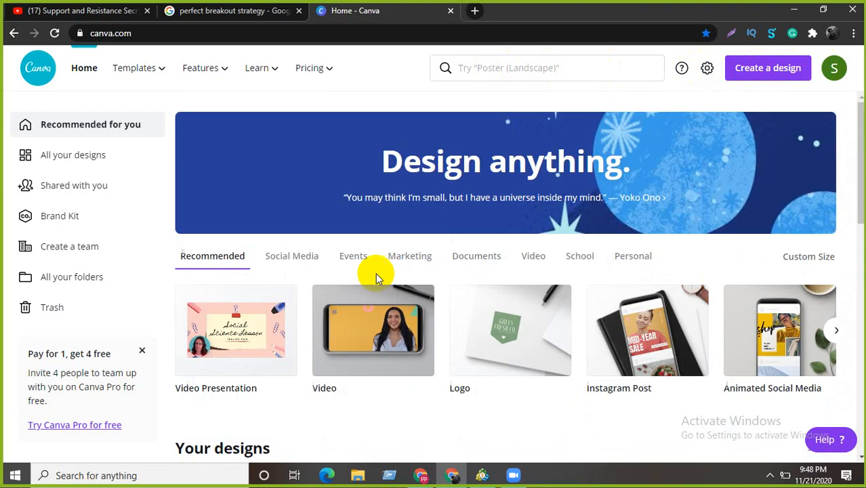
click(530, 67)
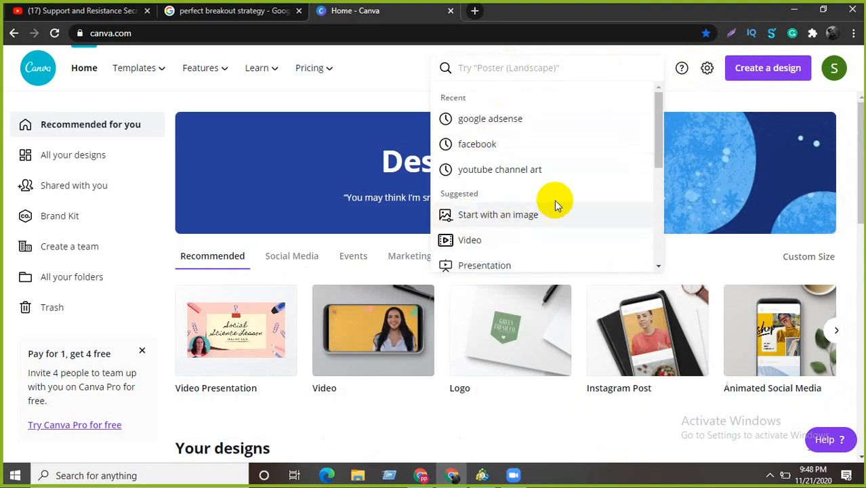
scroll(496, 193, down, 3)
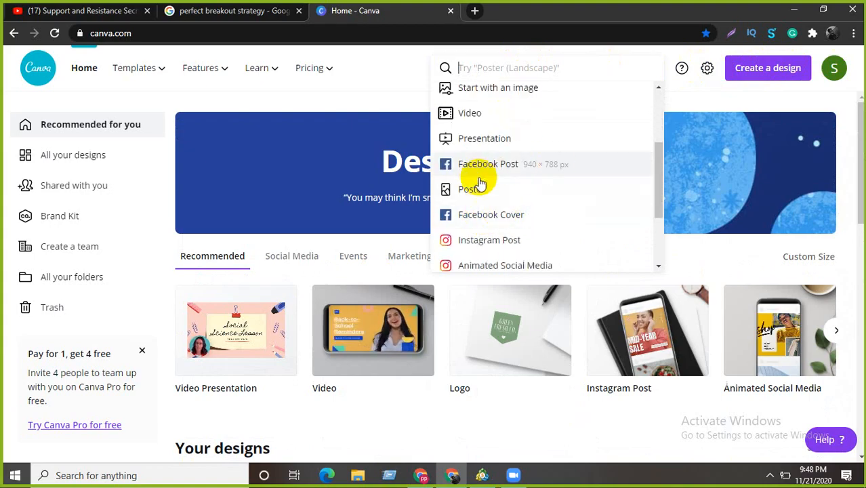
scroll(519, 241, down, 1)
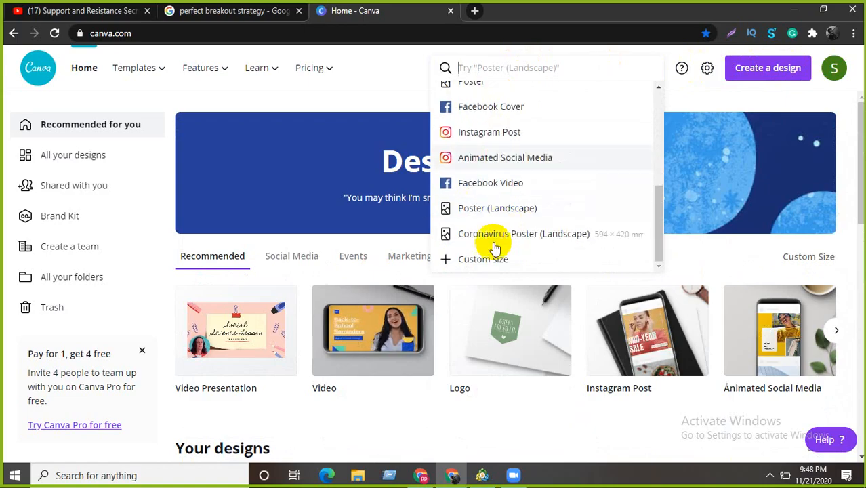
scroll(535, 161, up, 6)
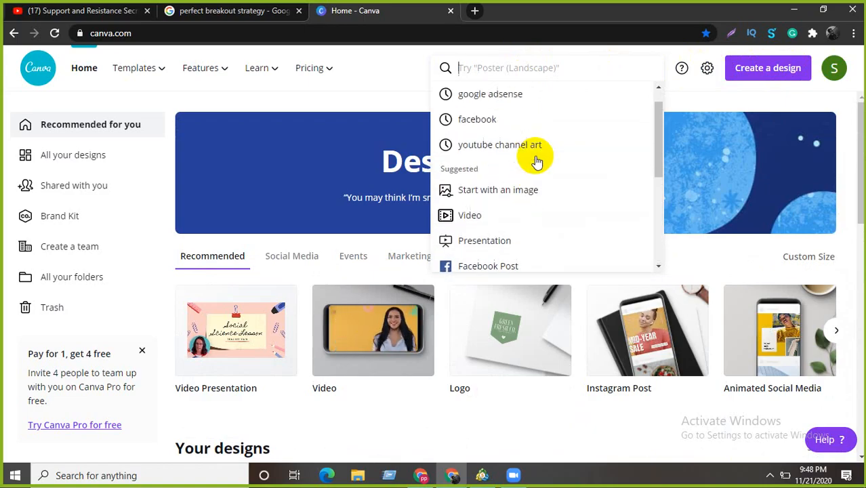
click(396, 91)
- Try a custom design size of 1080, view the Documents category, then close the Canva tab
click(752, 72)
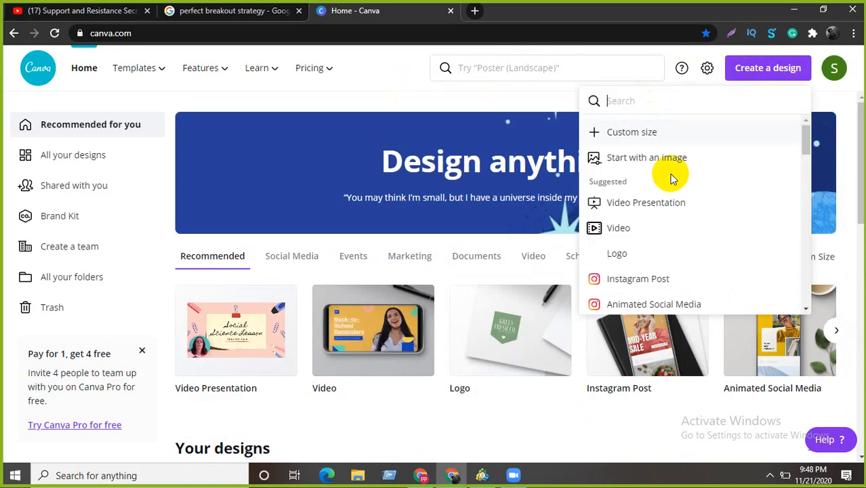
click(648, 132)
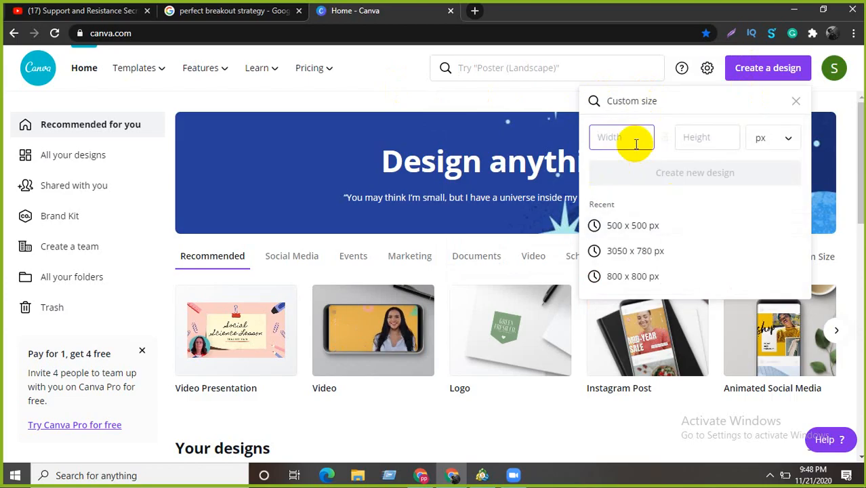
text(1080)
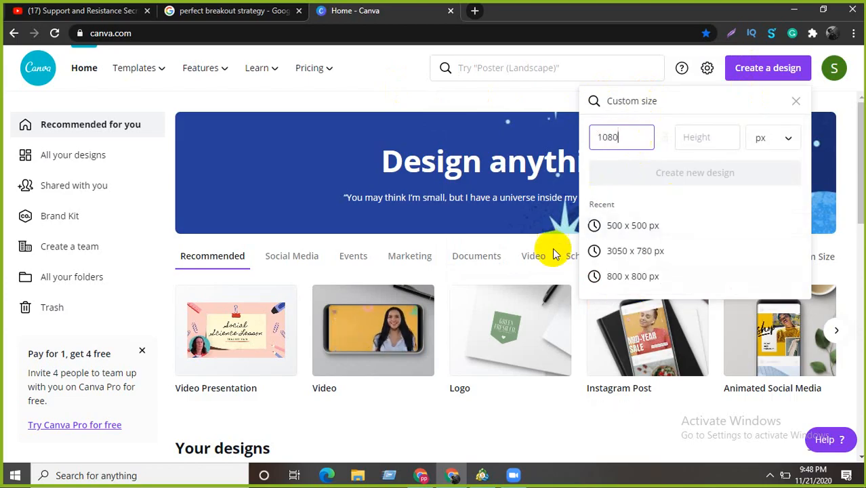
click(498, 260)
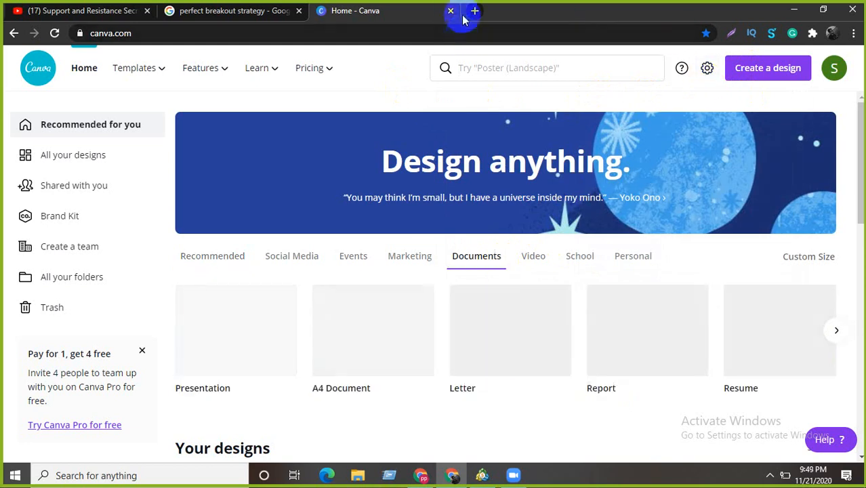
click(451, 10)
- Return to Ads Manager and review the Galaxy M21 photo's All placements previews
click(793, 12)
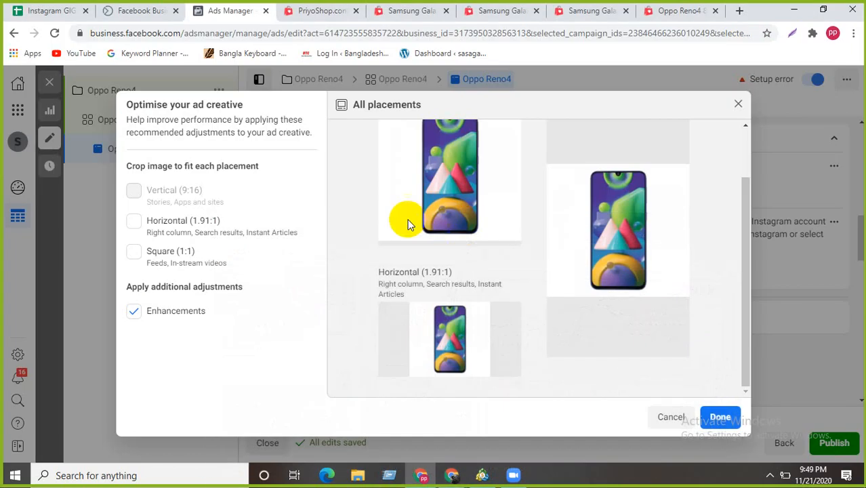
scroll(407, 346, up, 3)
scroll(425, 286, down, 2)
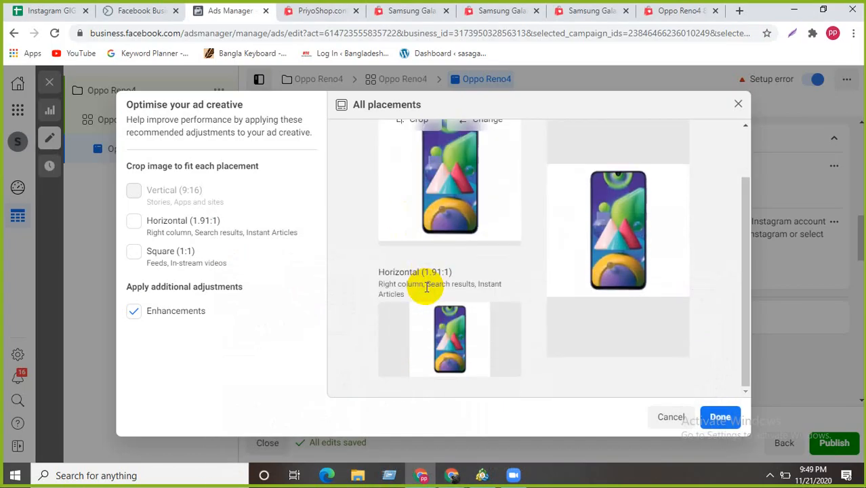
scroll(424, 286, up, 2)
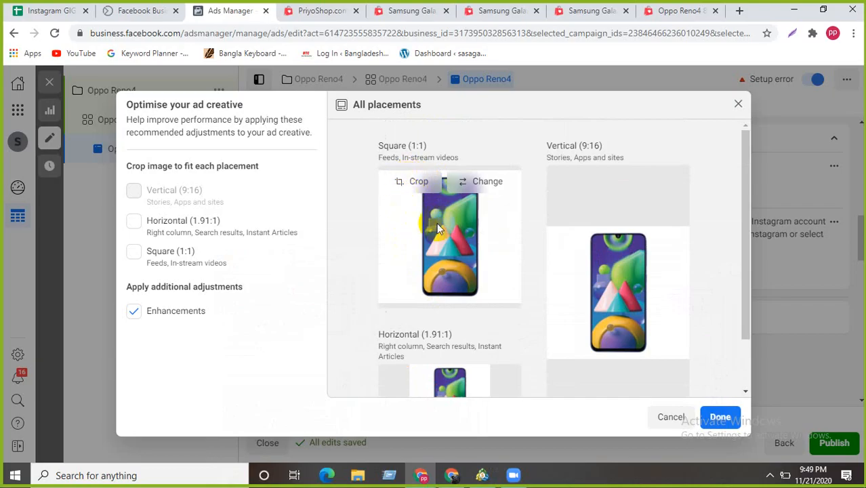
scroll(480, 239, down, 1)
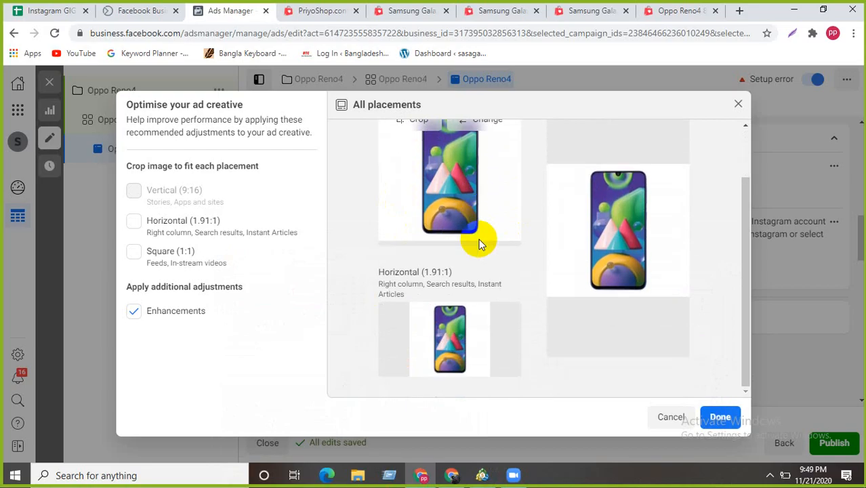
scroll(485, 232, up, 1)
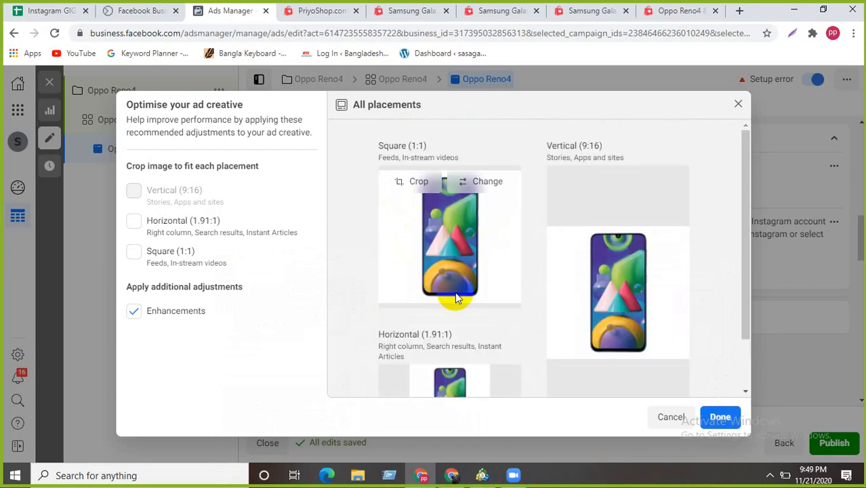
scroll(455, 297, down, 1)
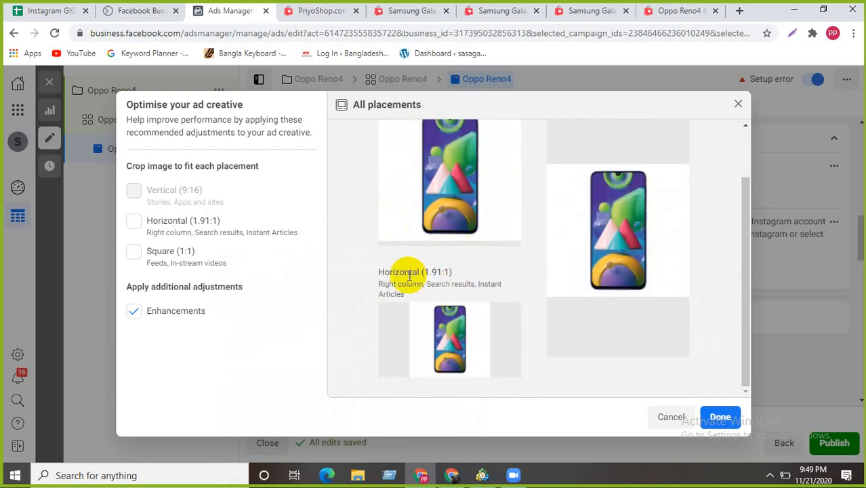
scroll(409, 274, up, 1)
scroll(409, 275, down, 1)
scroll(410, 274, up, 1)
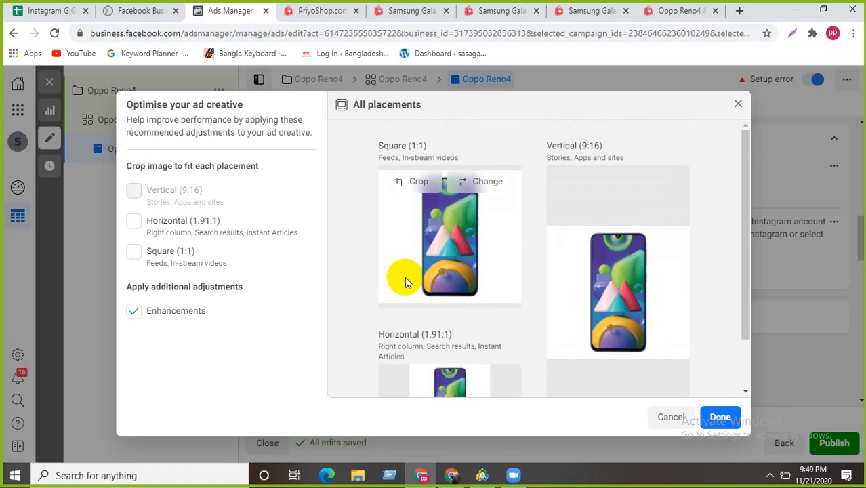
scroll(405, 277, down, 1)
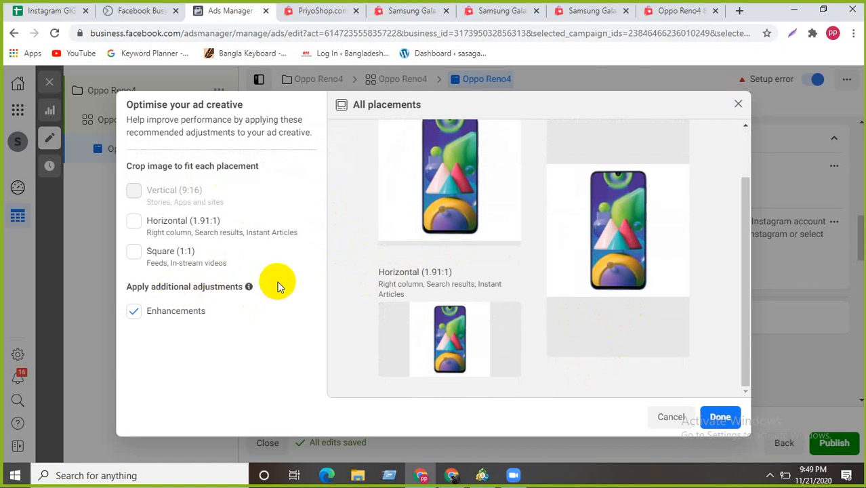
scroll(440, 277, up, 1)
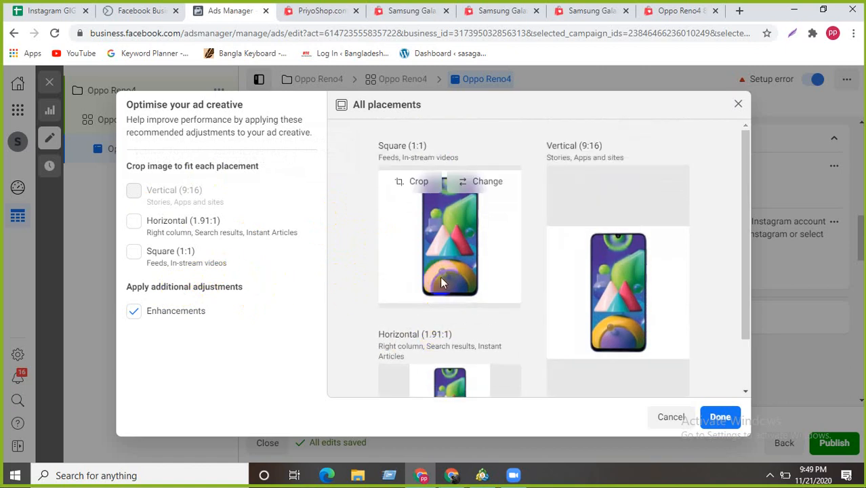
scroll(441, 276, down, 1)
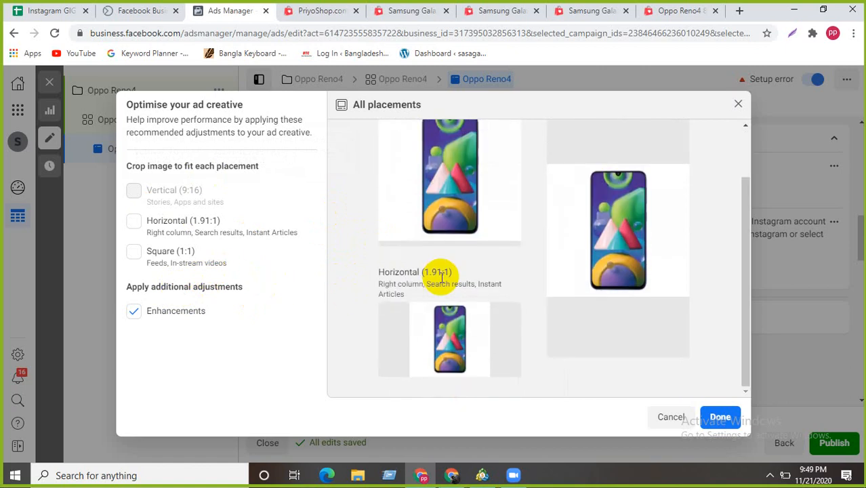
scroll(440, 277, up, 1)
scroll(441, 276, down, 1)
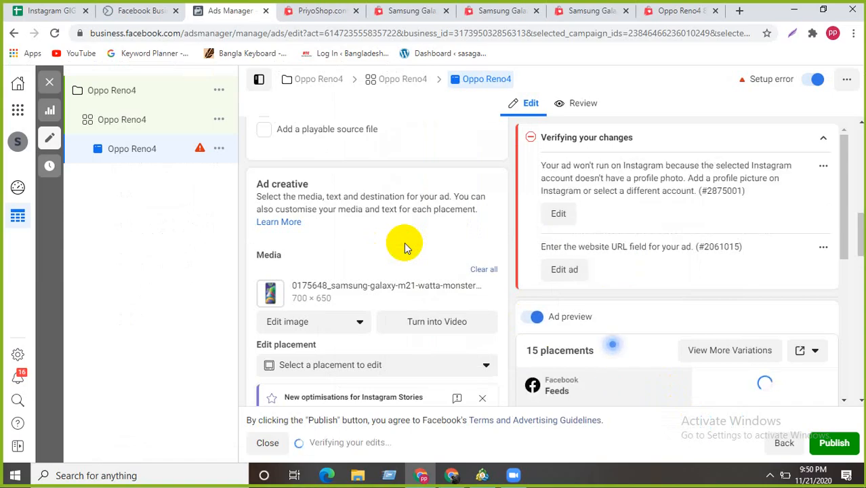
- Collapse the ad verification warnings and look through the Oppo Reno4 ad setup form and preview
scroll(405, 246, down, 3)
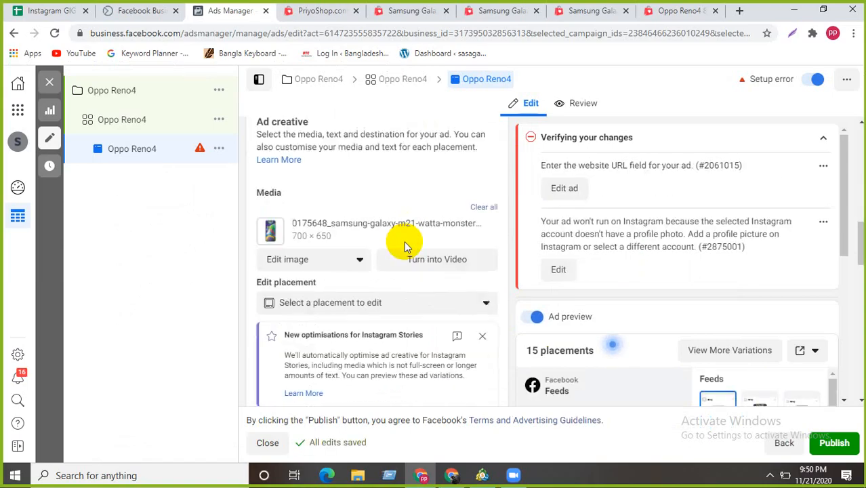
scroll(404, 245, up, 4)
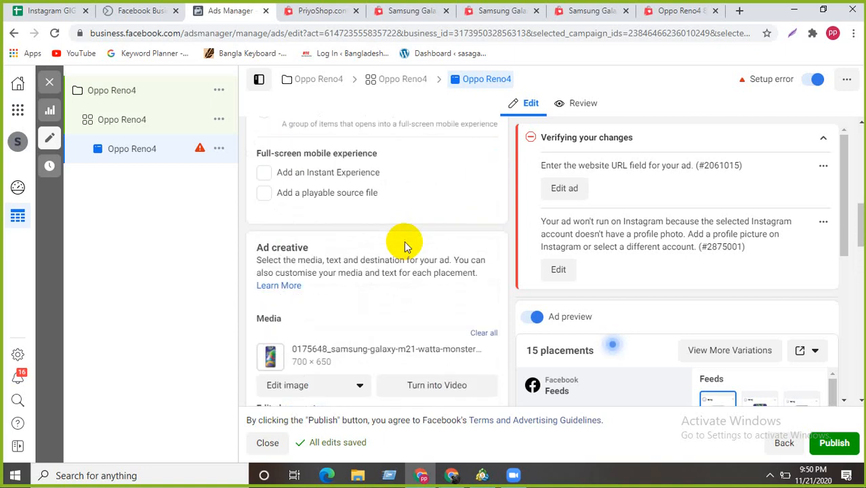
scroll(405, 245, up, 2)
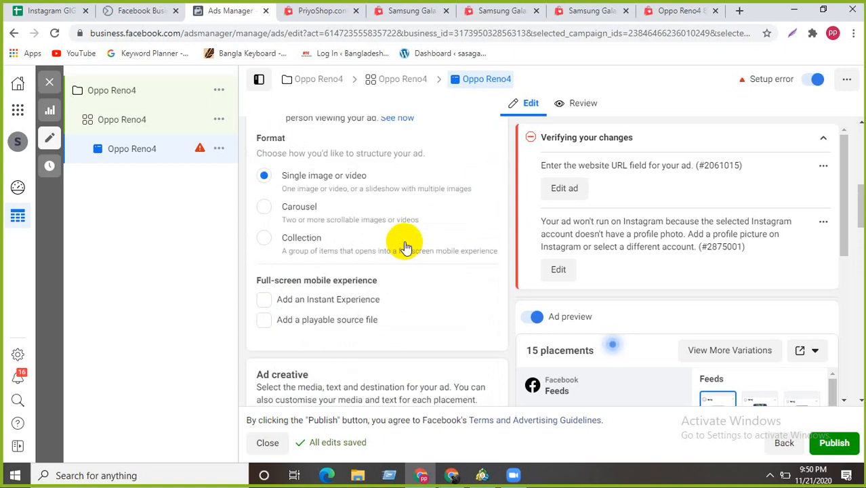
click(822, 138)
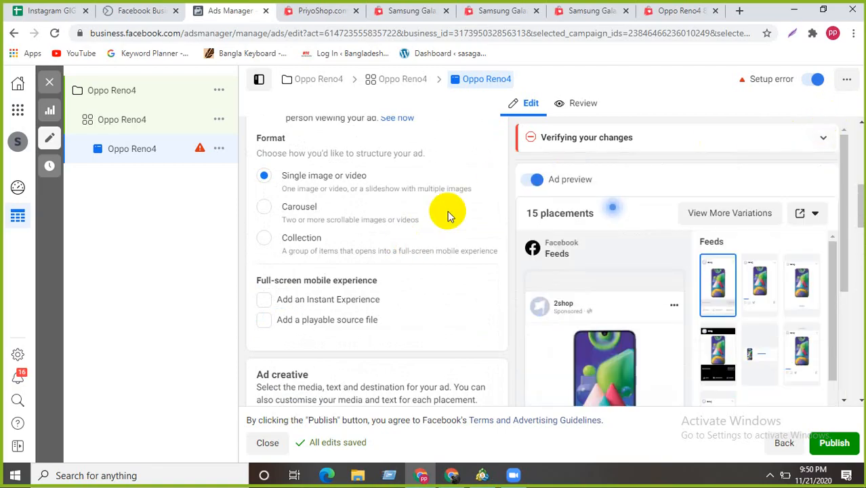
scroll(601, 252, down, 2)
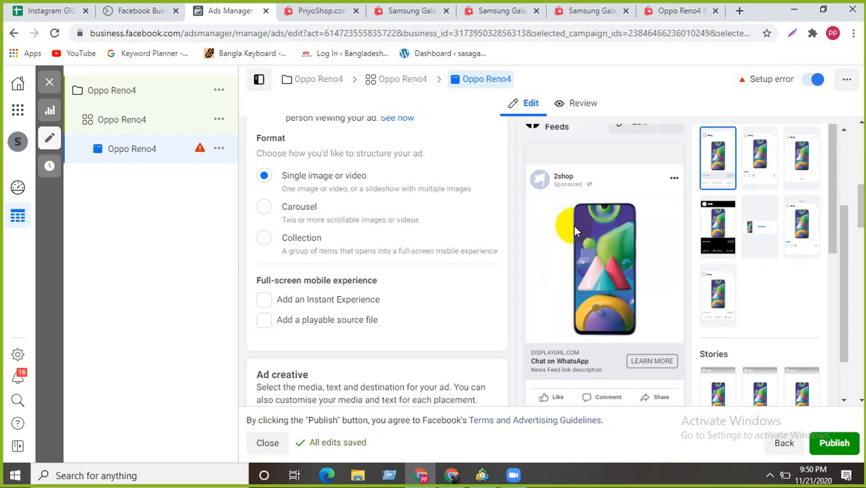
scroll(500, 261, down, 4)
scroll(502, 261, up, 2)
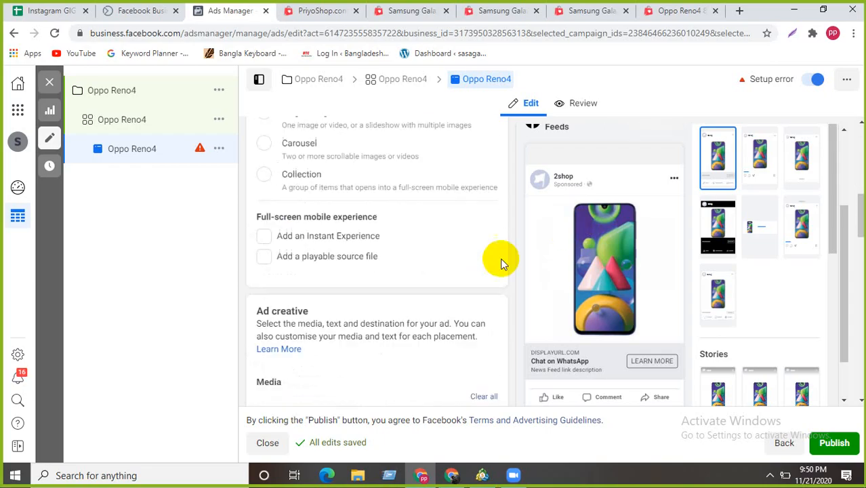
mouse_move(576, 249)
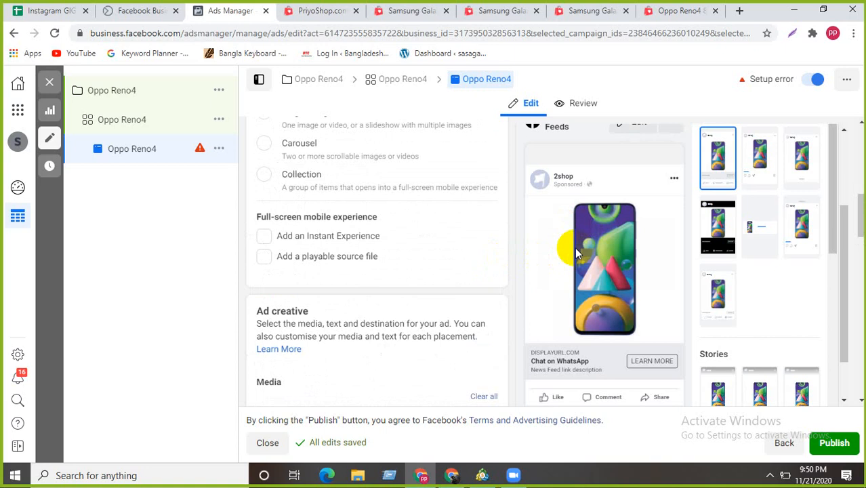
scroll(654, 298, down, 2)
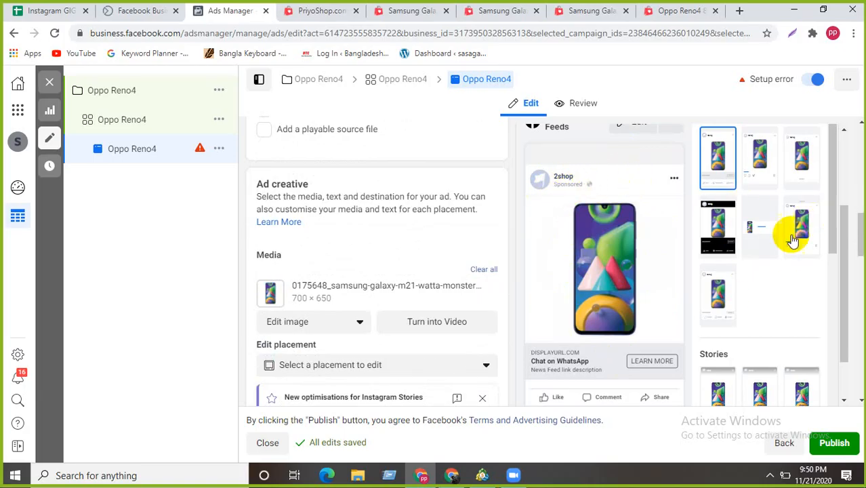
scroll(449, 257, down, 3)
scroll(333, 302, down, 1)
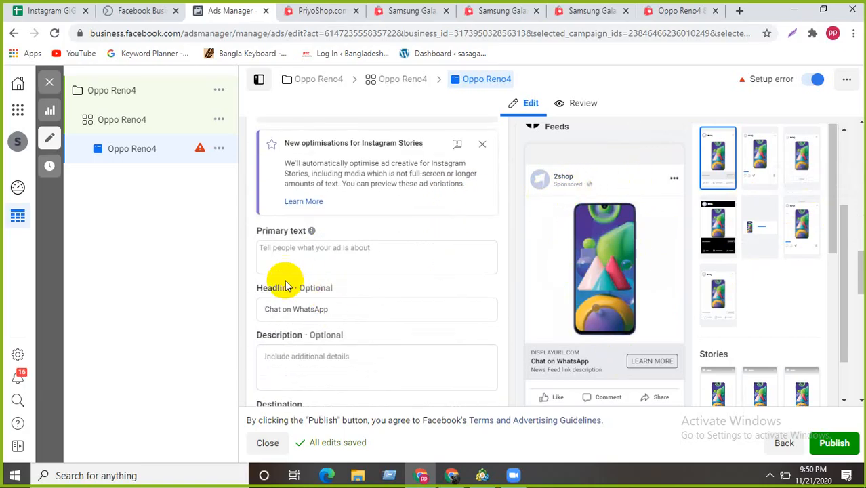
scroll(312, 271, up, 4)
scroll(312, 271, up, 3)
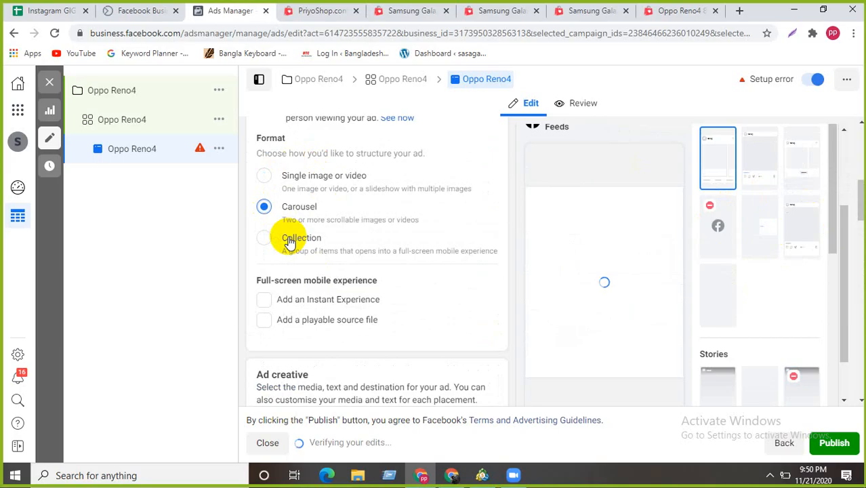
- Save the Samsung Galaxy M01 product image from its PriyoShop page
click(499, 10)
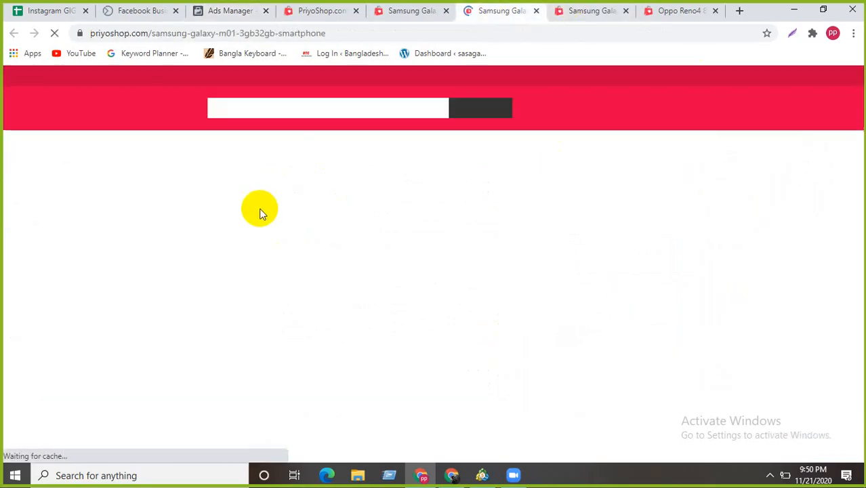
right_click(207, 278)
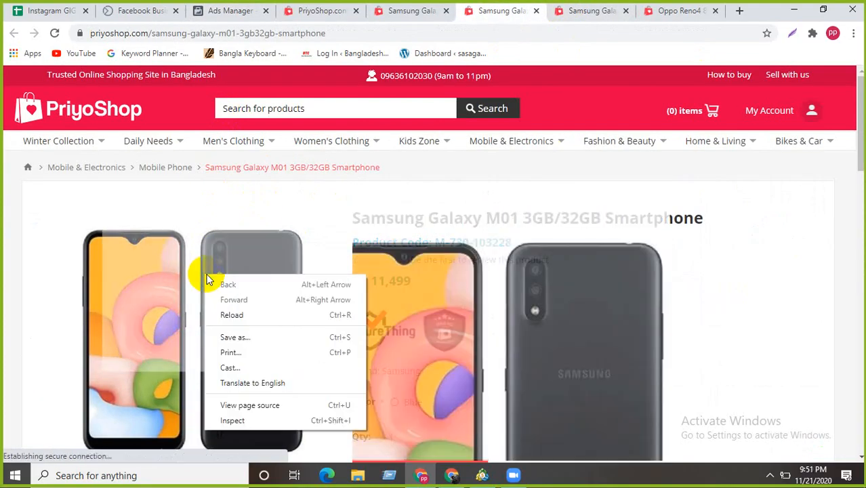
click(359, 202)
click(259, 276)
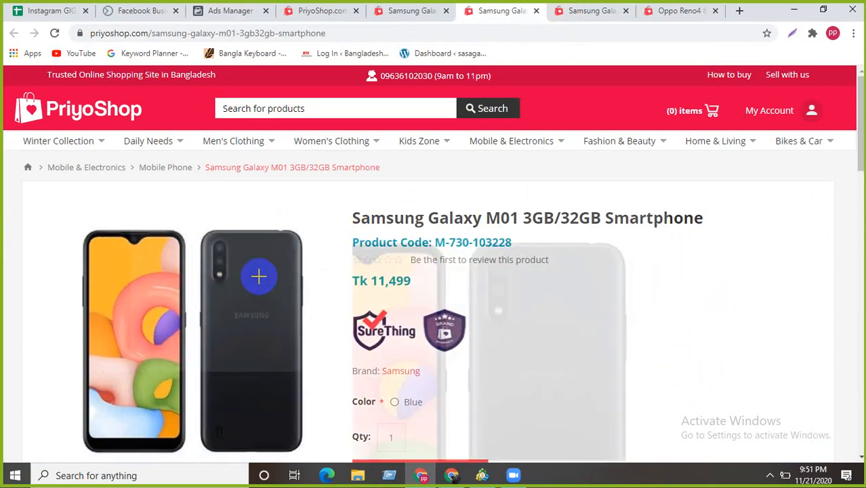
right_click(469, 213)
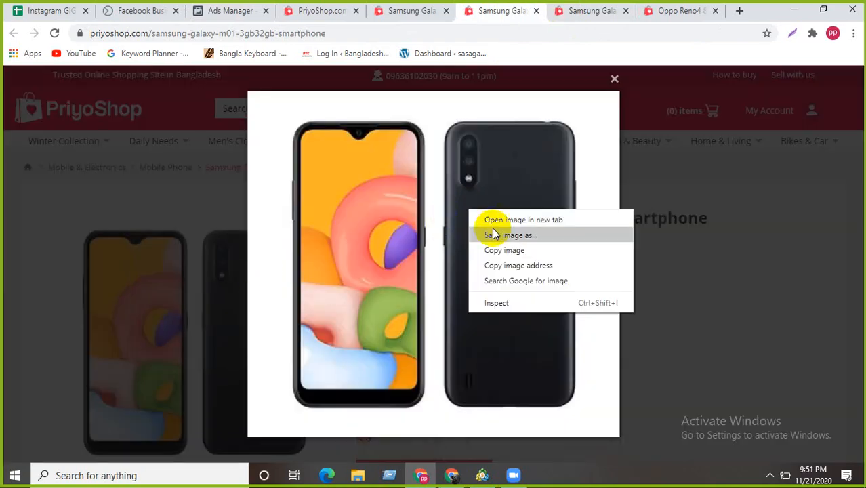
click(503, 265)
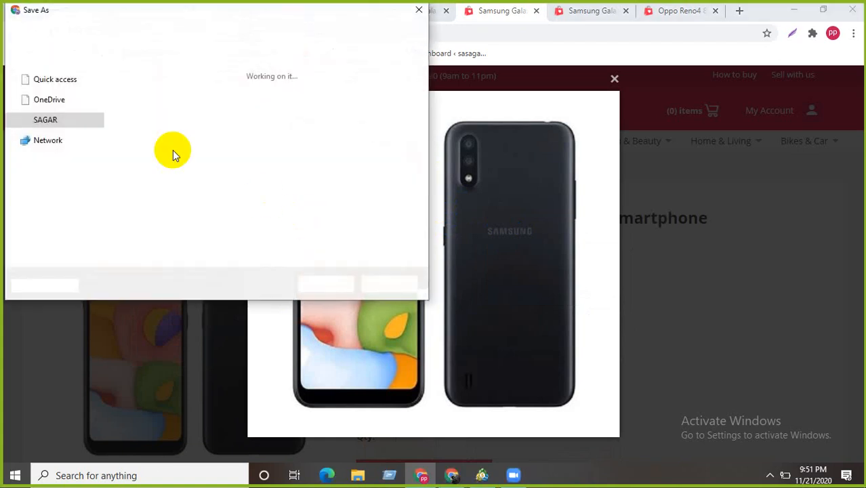
click(326, 283)
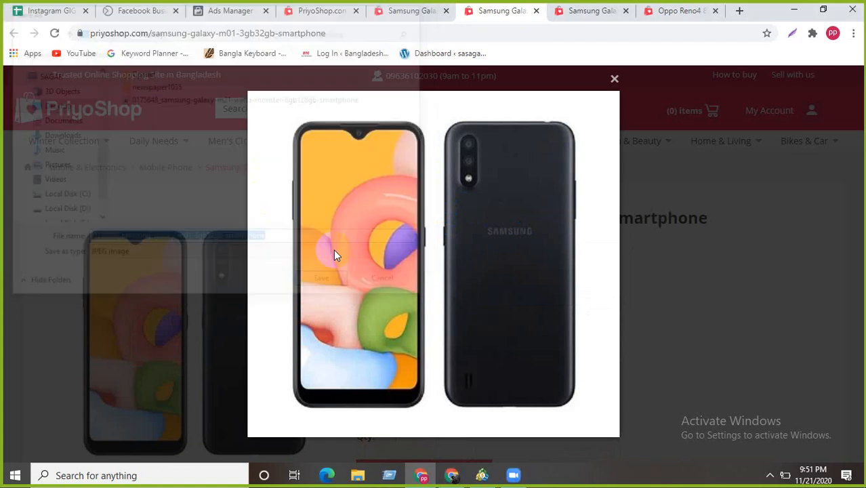
- Save the Samsung Galaxy A51 product image from its PriyoShop page
click(591, 13)
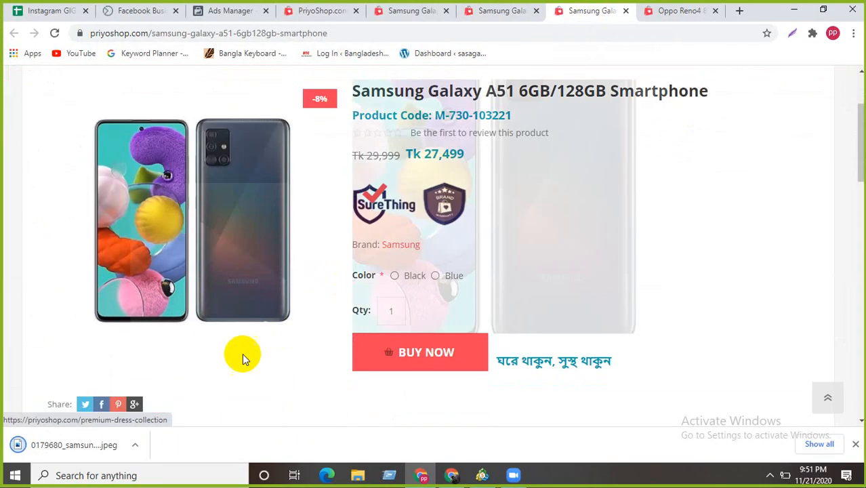
click(255, 215)
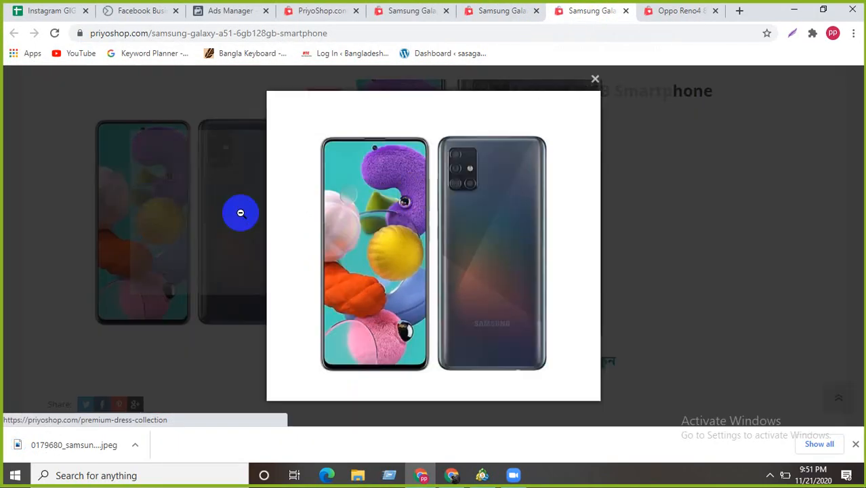
right_click(415, 197)
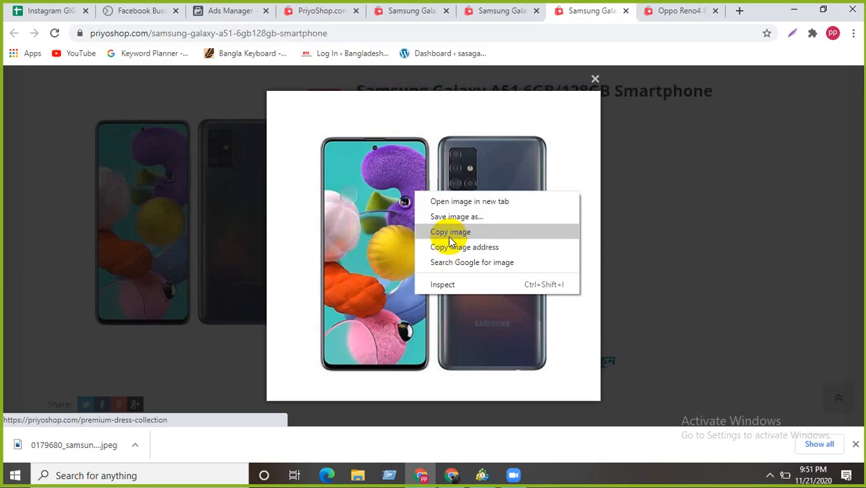
click(456, 217)
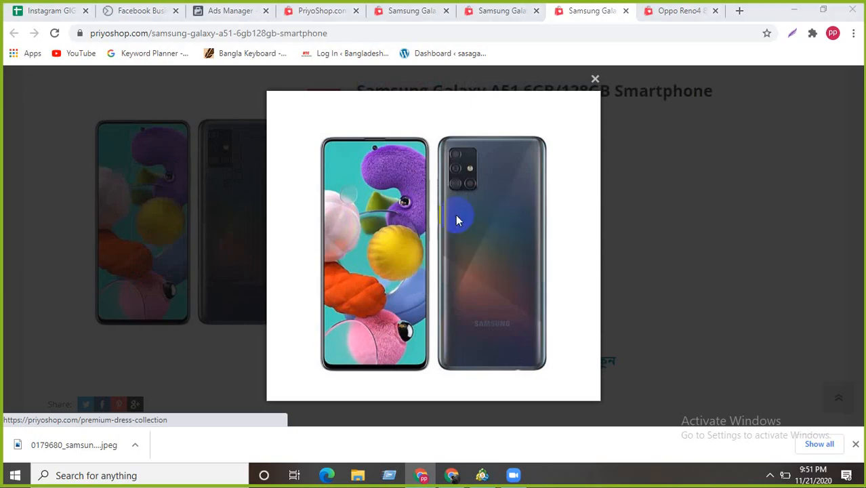
click(327, 284)
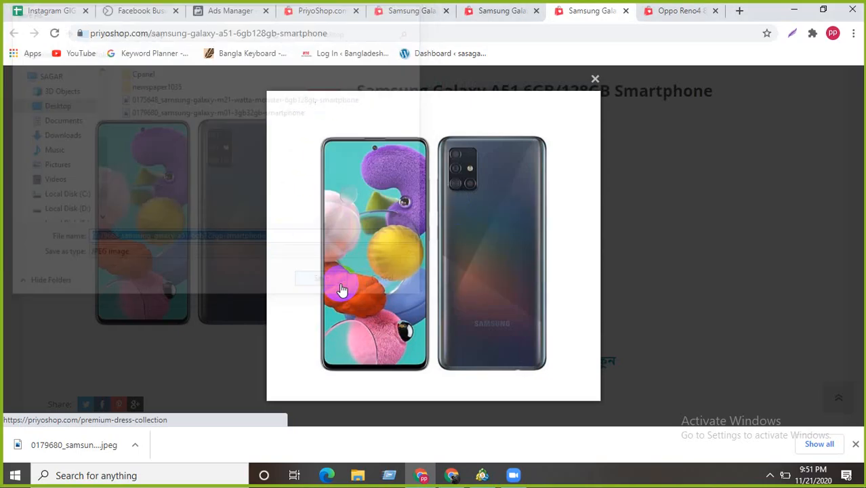
- Save the Oppo Reno4 product image from its PriyoShop page
click(668, 11)
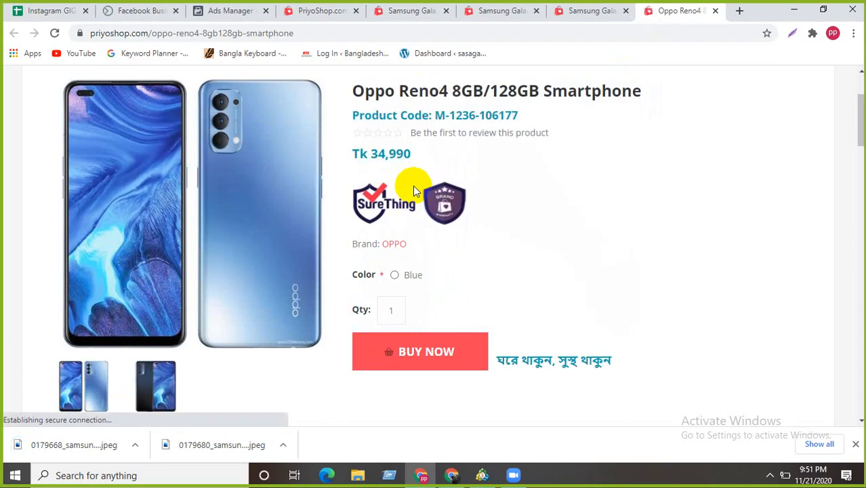
click(178, 196)
right_click(370, 196)
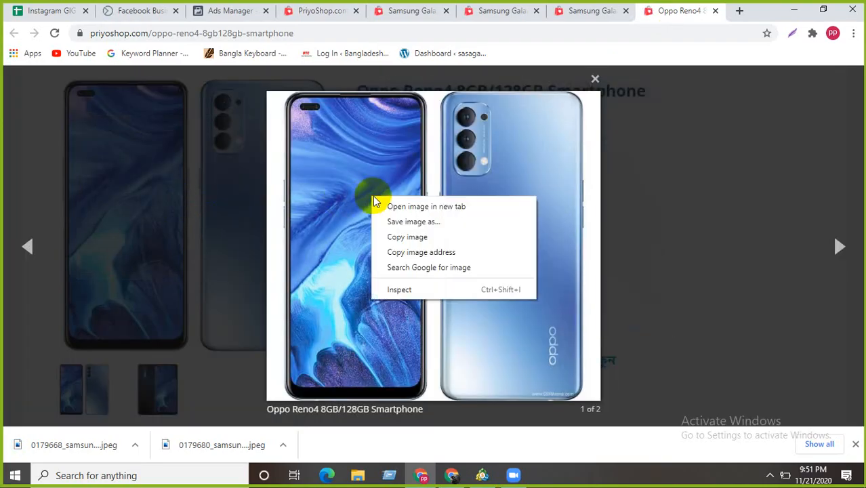
click(415, 238)
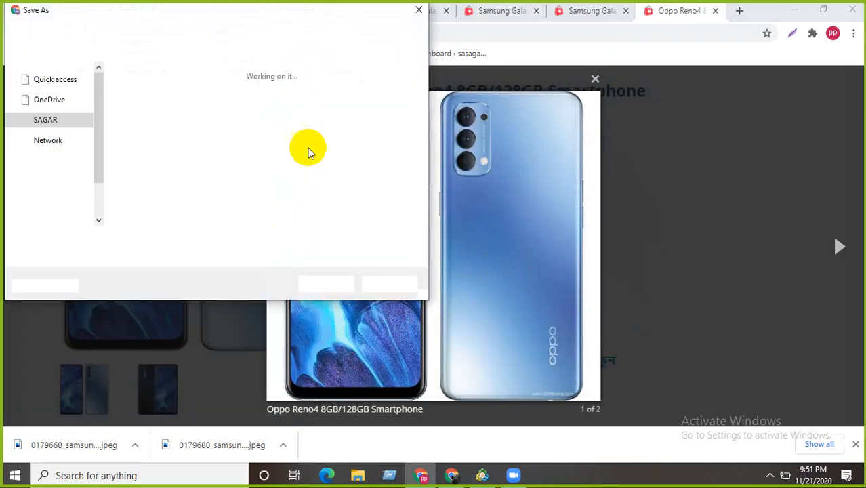
click(323, 283)
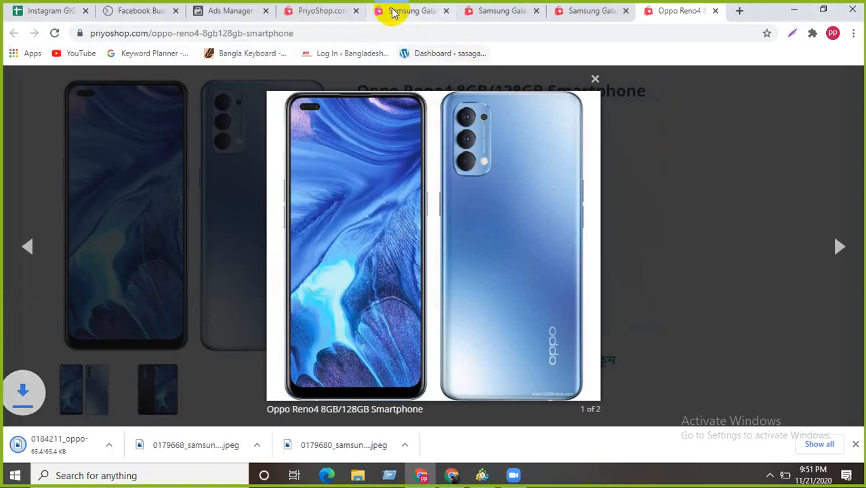
- Close the four PriyoShop product tabs and return to the Ads Manager ad editor
click(447, 12)
click(447, 12)
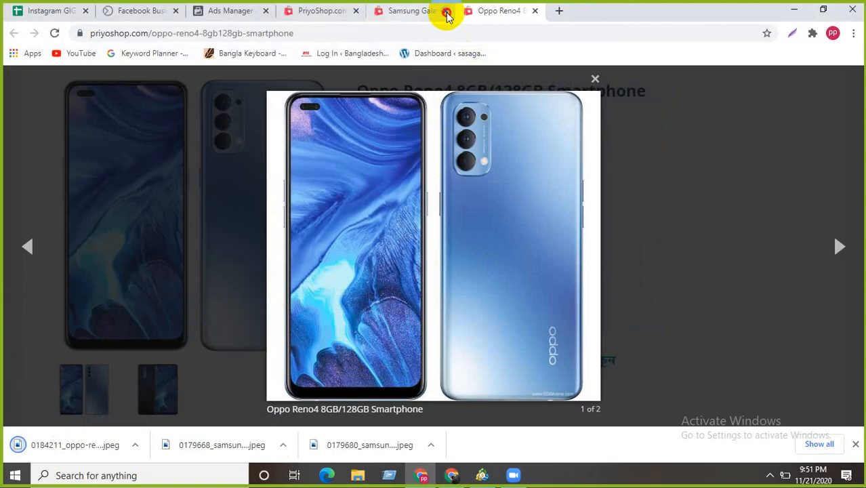
click(447, 11)
click(446, 12)
click(262, 12)
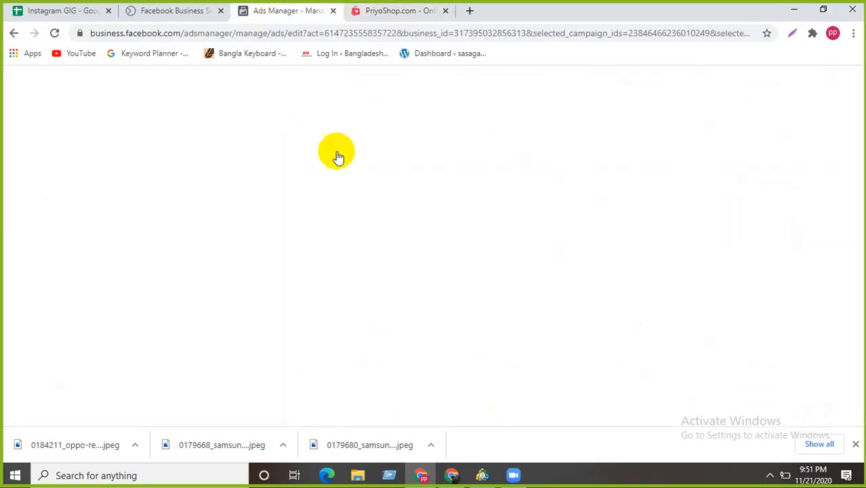
- Dismiss Chrome's download bar and scroll the ad form down to the Carousel cards section
click(856, 444)
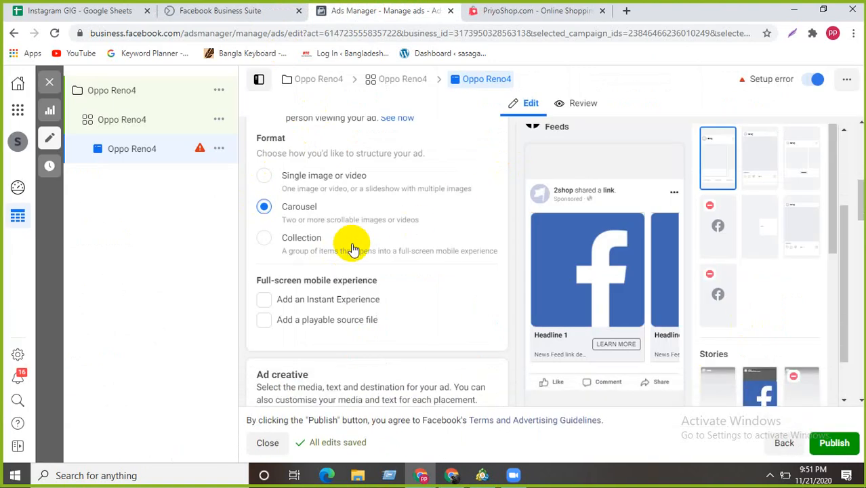
scroll(497, 251, down, 2)
scroll(597, 232, up, 2)
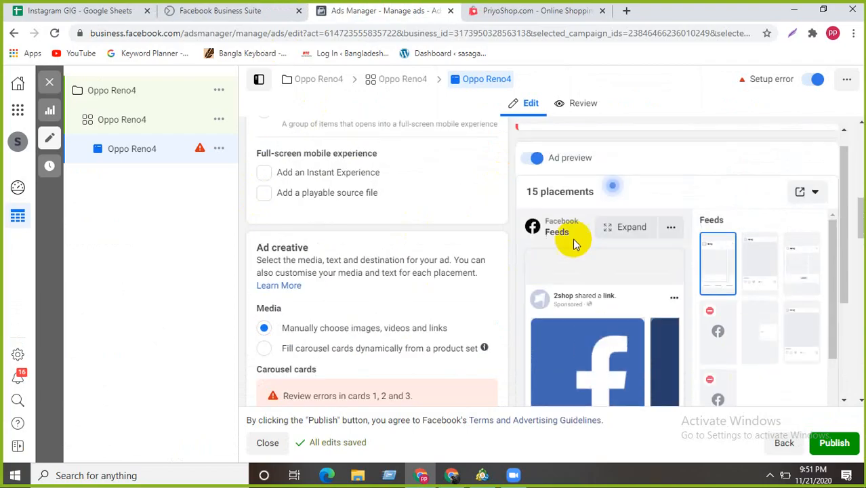
scroll(356, 258, up, 2)
scroll(387, 265, down, 1)
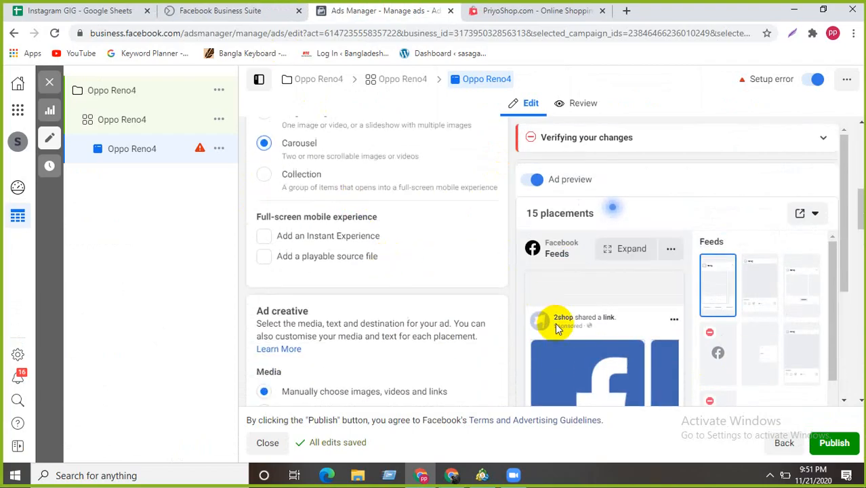
scroll(556, 323, down, 2)
scroll(448, 298, down, 1)
scroll(448, 299, down, 1)
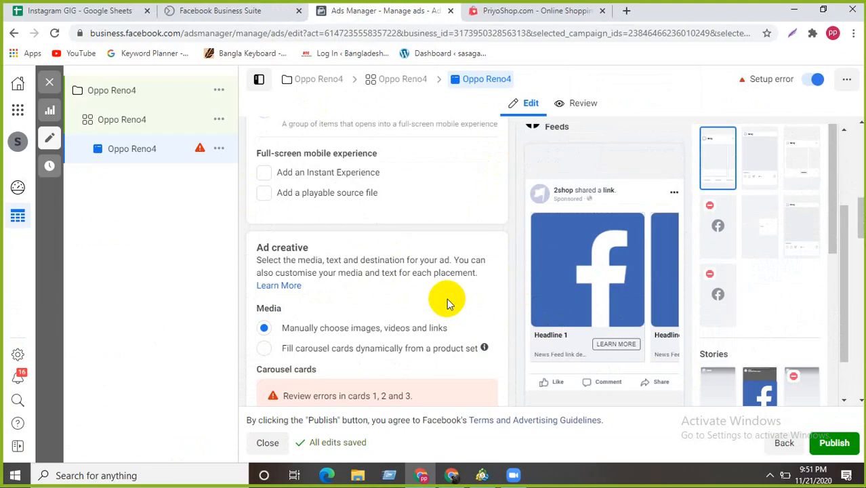
scroll(447, 299, down, 3)
scroll(447, 303, down, 2)
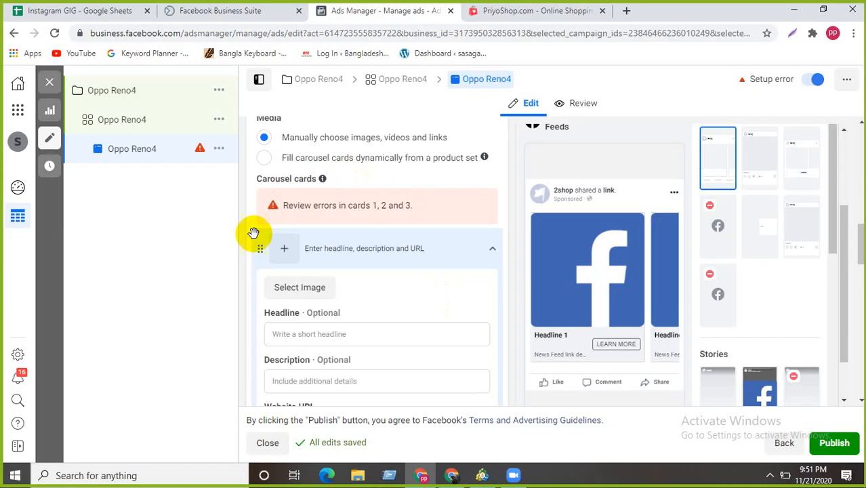
- Give carousel card 1 the Samsung phone image and the headline 'Buy Best Smartphone'
click(316, 288)
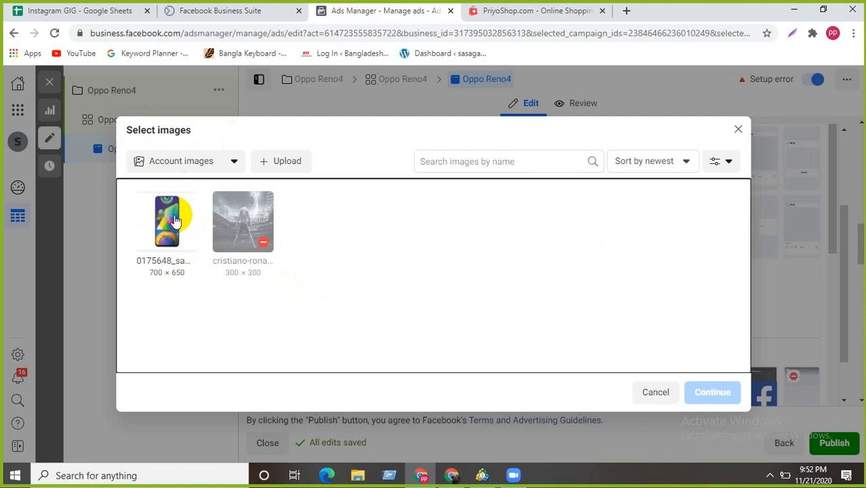
click(163, 210)
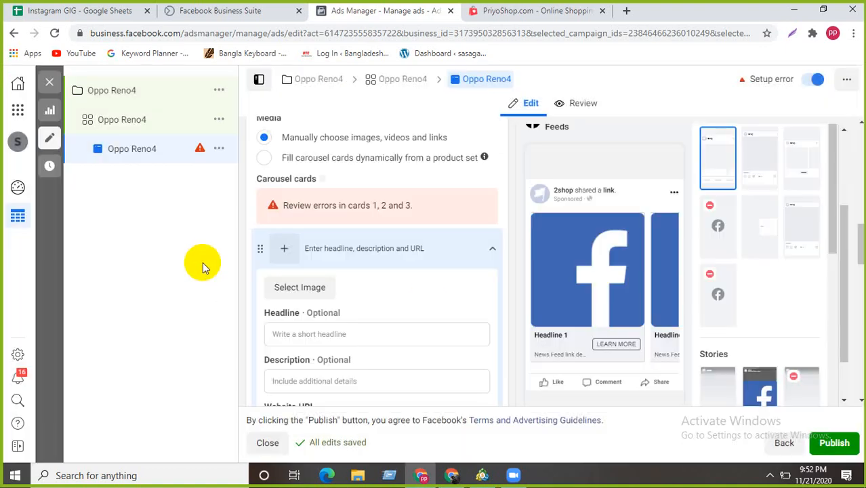
click(307, 330)
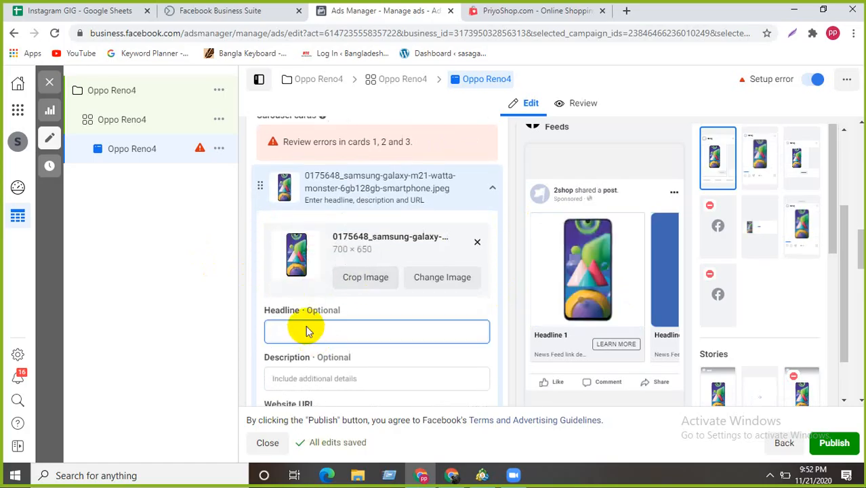
text(Buy)
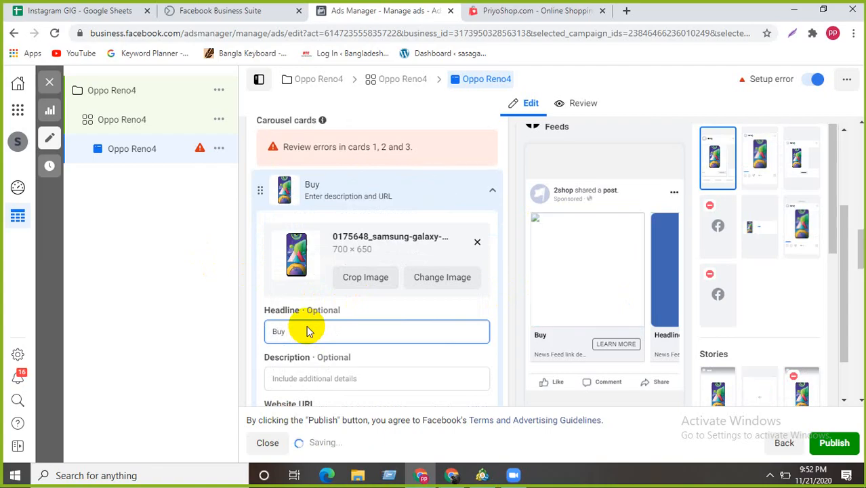
text( Best)
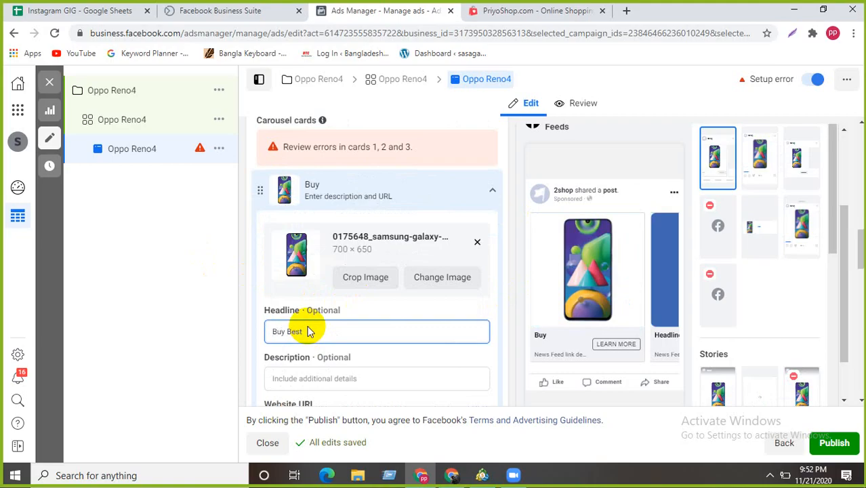
text( Smartp)
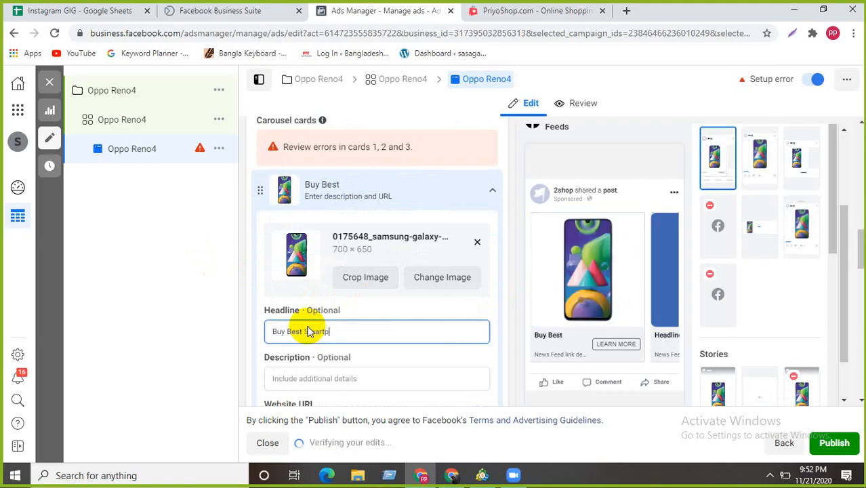
text(hone)
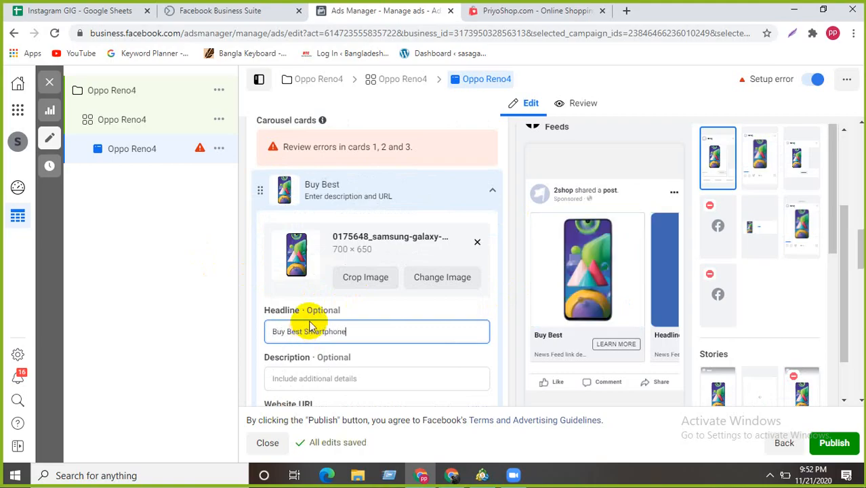
click(326, 378)
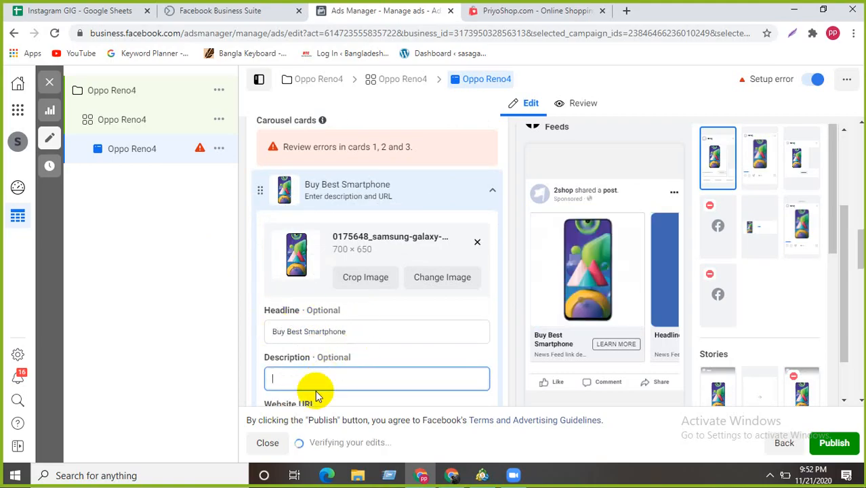
click(491, 11)
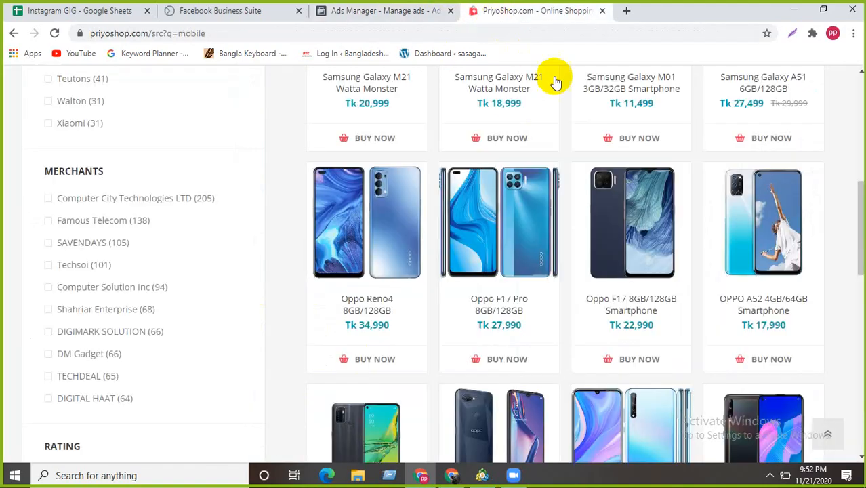
- Copy the Oppo Reno4 8GB/128GB specification list from its PriyoShop product page
click(381, 229)
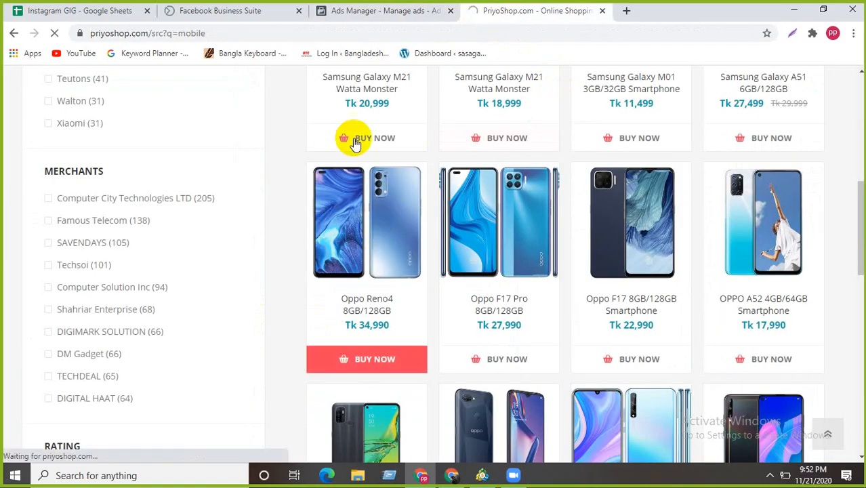
scroll(395, 272, down, 7)
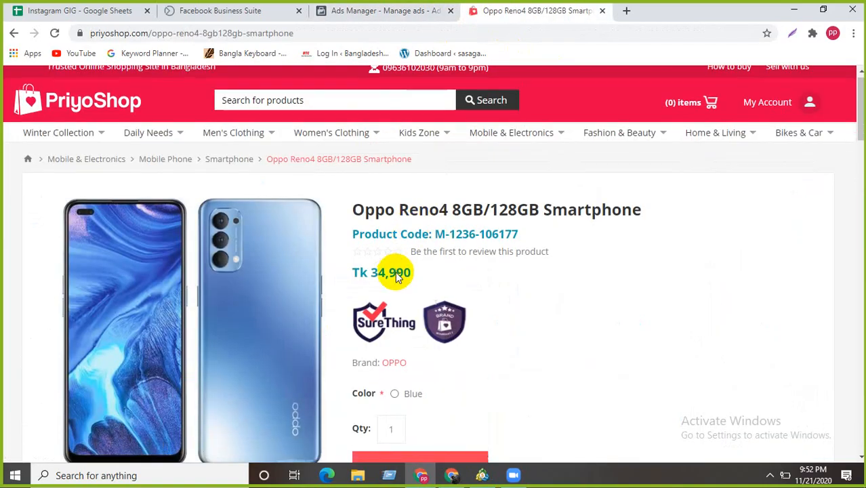
scroll(396, 271, down, 1)
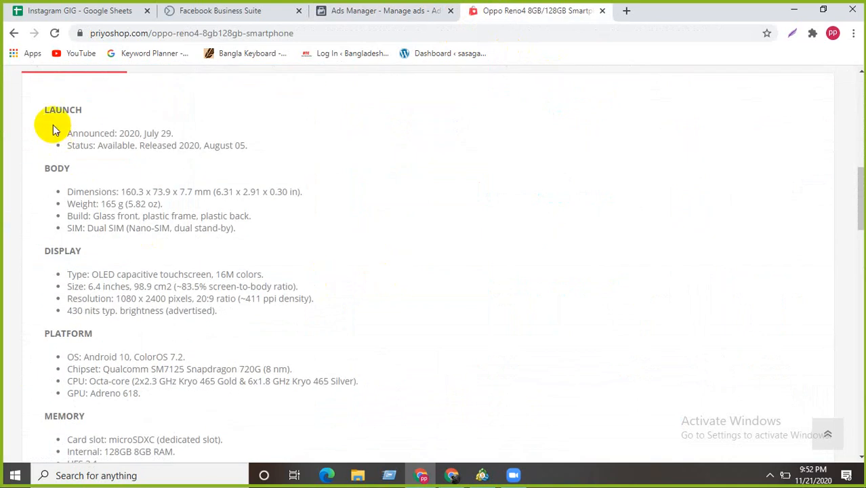
drag(68, 133, 216, 354)
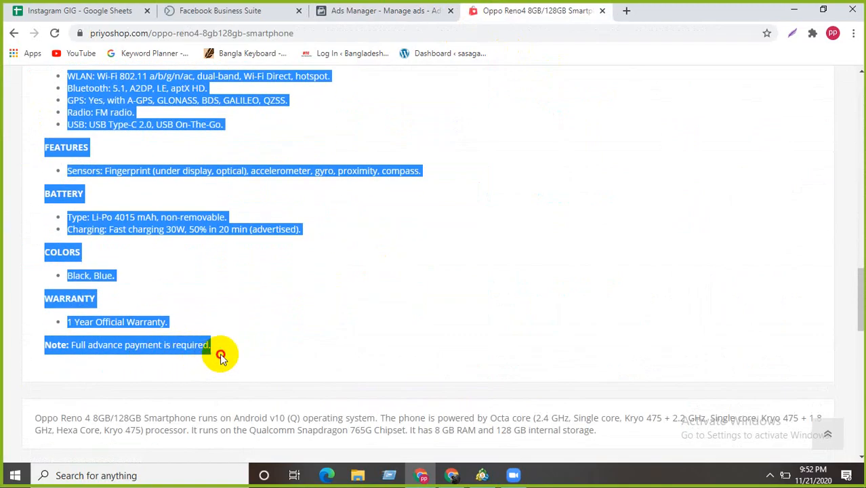
right_click(168, 128)
click(189, 133)
click(341, 14)
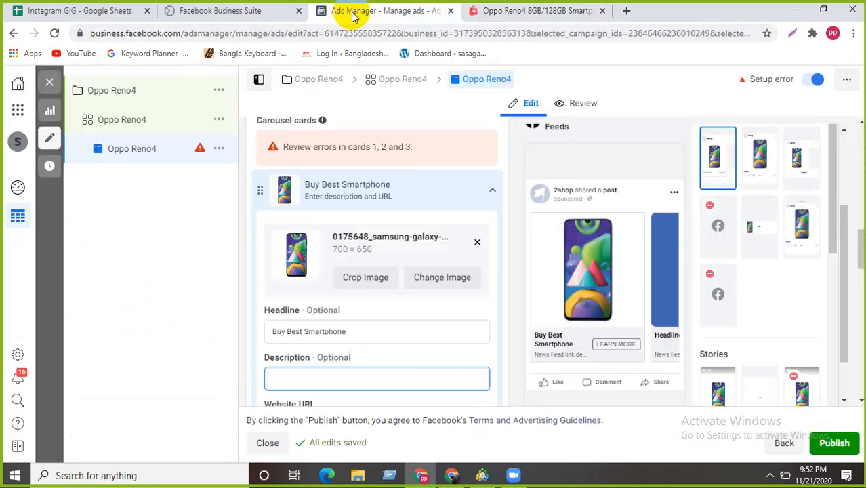
- Paste the copied Oppo Reno4 specifications into card 1's Description field
click(293, 377)
key(ctrl+v)
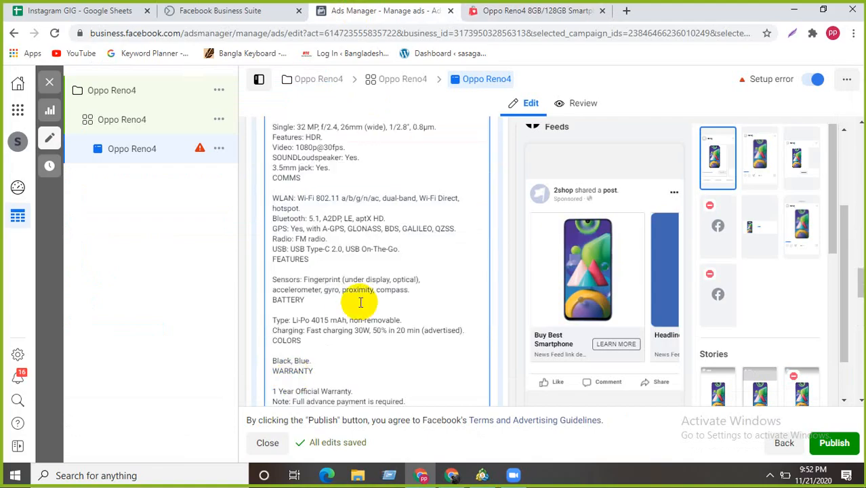
scroll(245, 272, up, 2)
scroll(281, 249, up, 8)
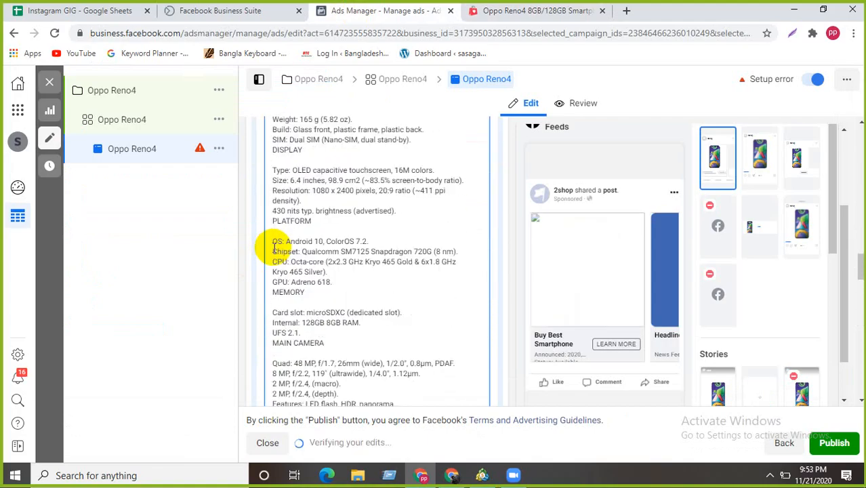
scroll(276, 296, down, 6)
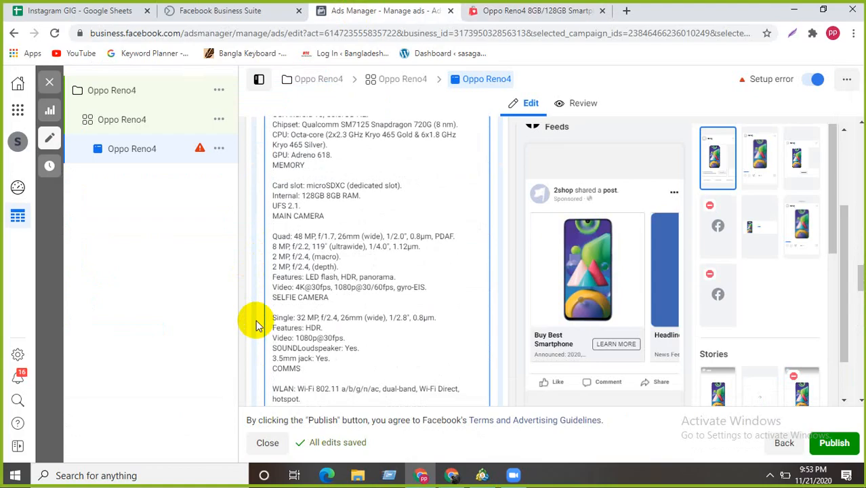
scroll(256, 325, down, 6)
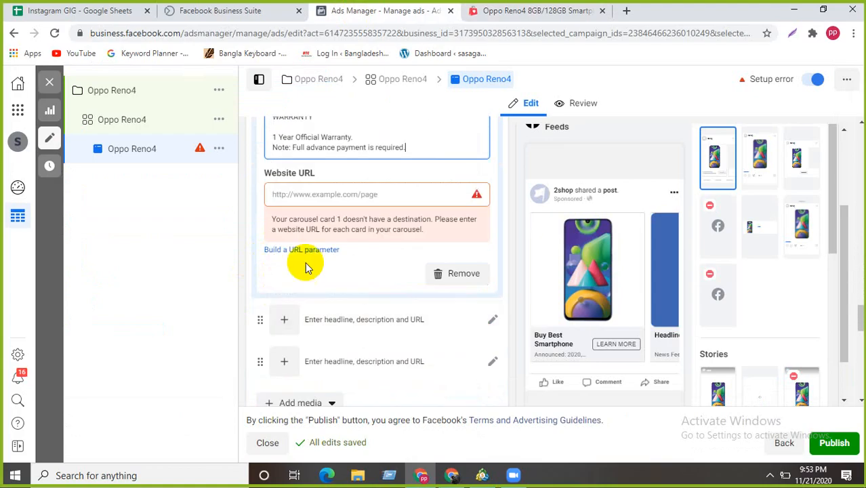
click(316, 195)
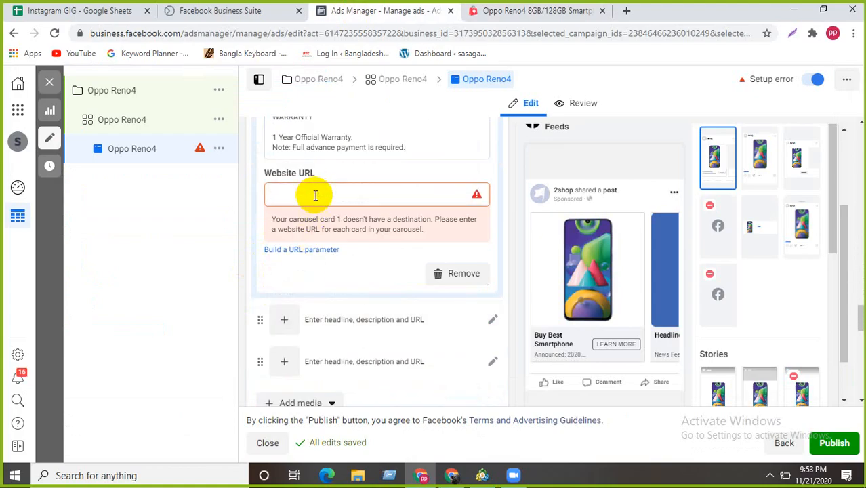
click(492, 11)
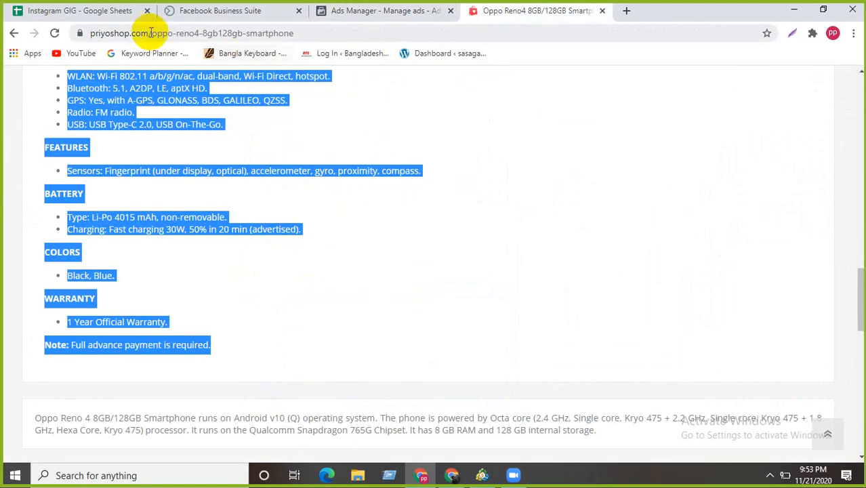
drag(148, 32, 51, 31)
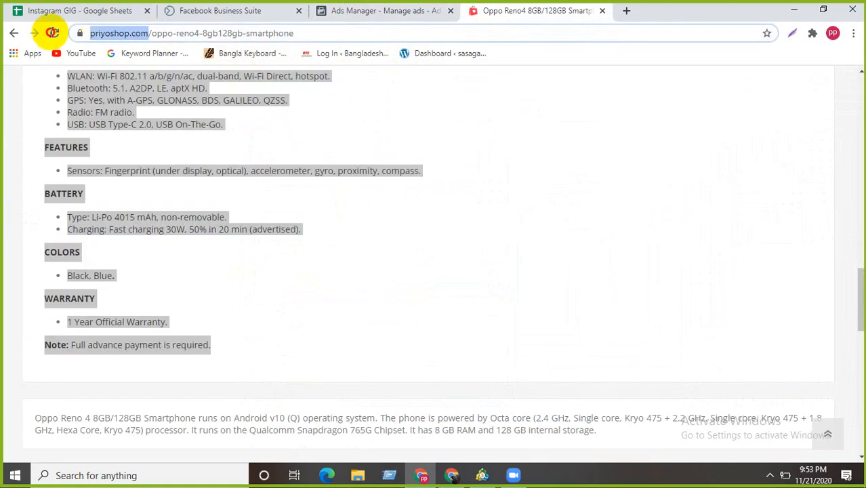
right_click(142, 30)
click(175, 100)
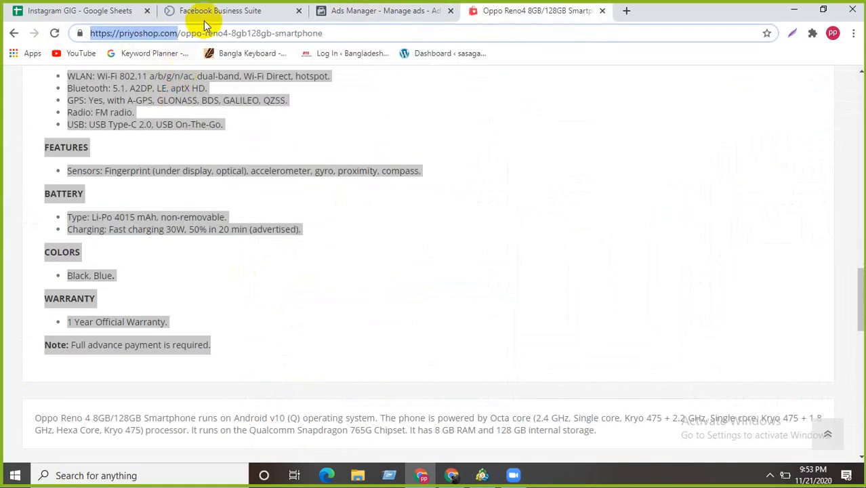
click(350, 14)
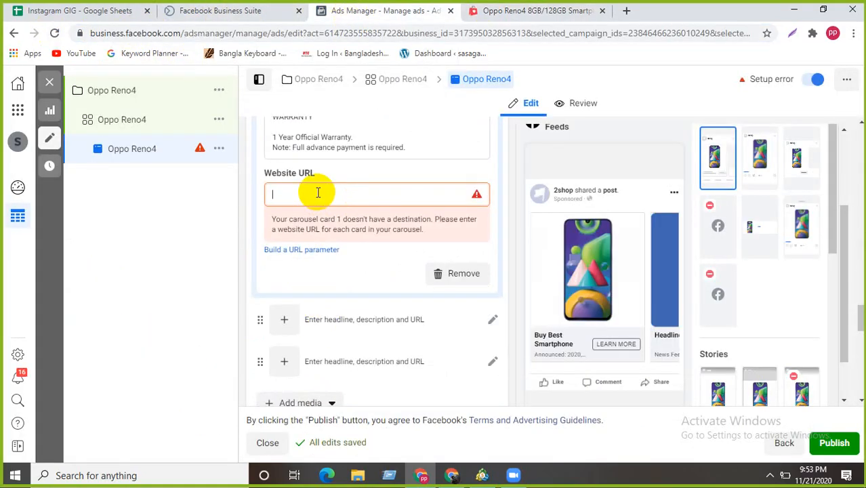
key(ctrl+v)
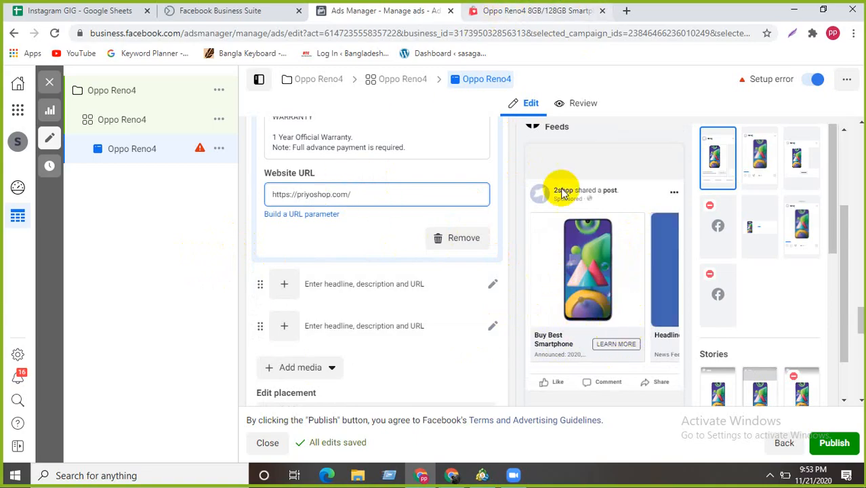
click(543, 13)
- Check the PriyoShop product page, then return to the ad editor and review card 1's website URL
scroll(331, 219, up, 20)
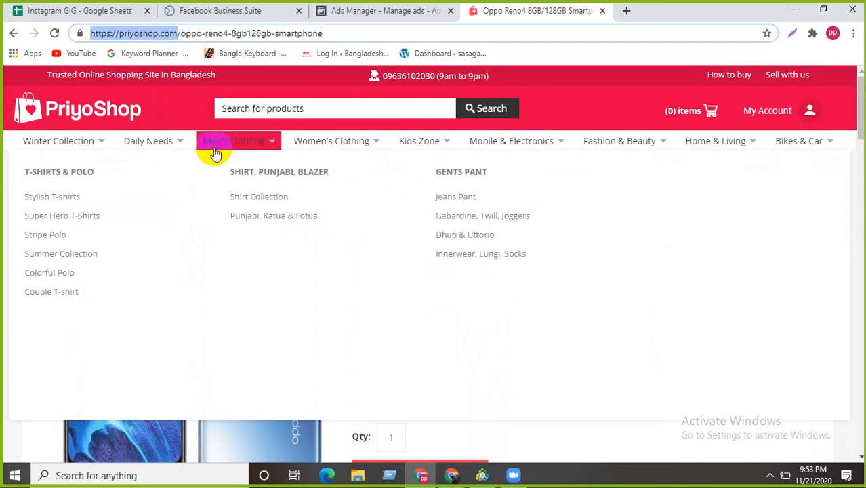
mouse_move(355, 156)
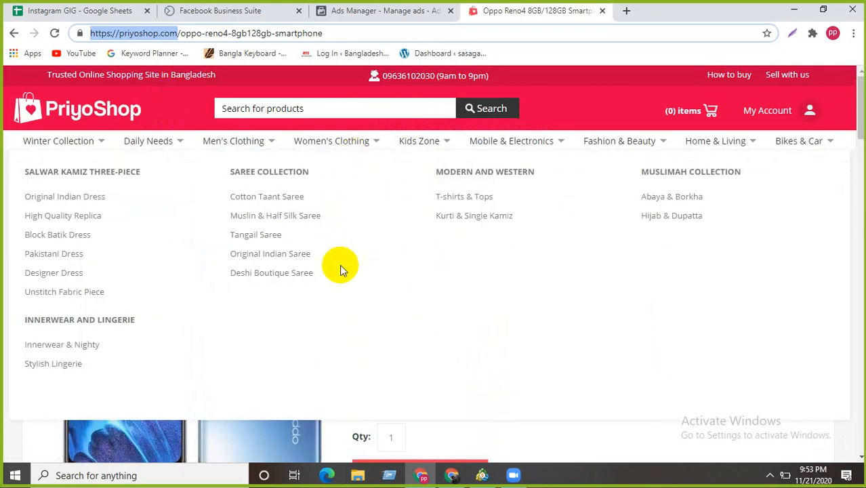
click(392, 12)
click(381, 179)
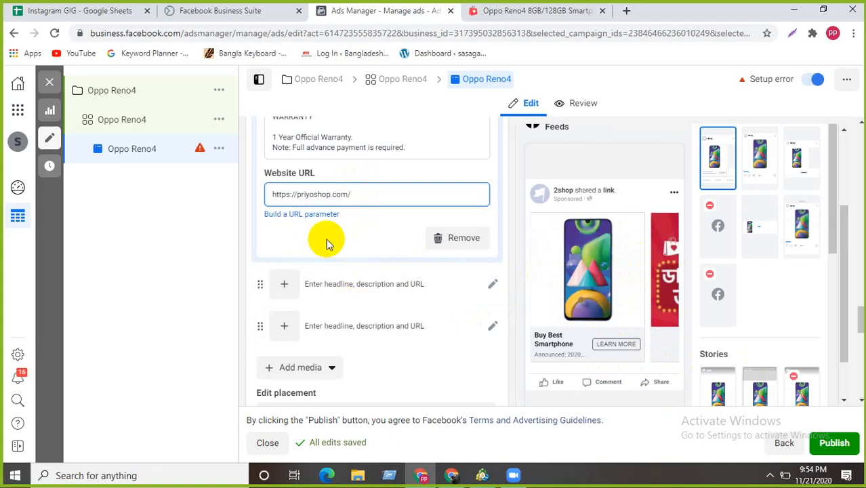
- Append ' under 12k' so card 1's headline reads 'Buy Best Smartphone under 12k'
scroll(319, 271, up, 2)
scroll(319, 271, up, 10)
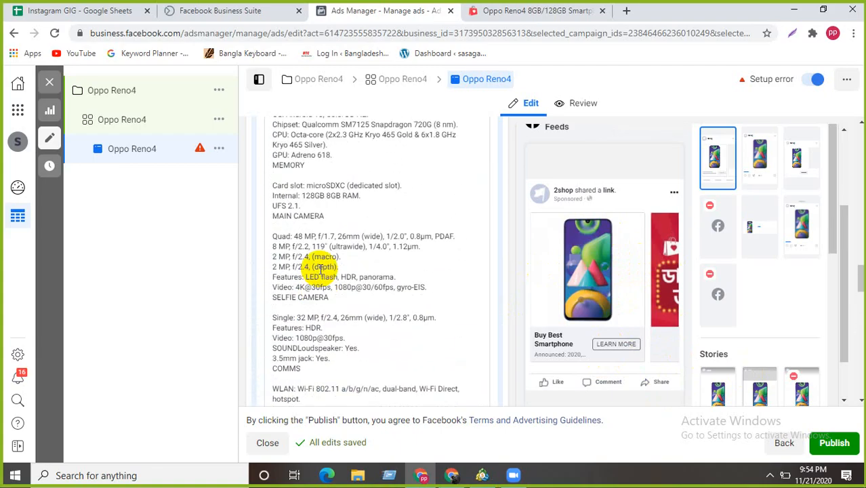
scroll(272, 286, up, 10)
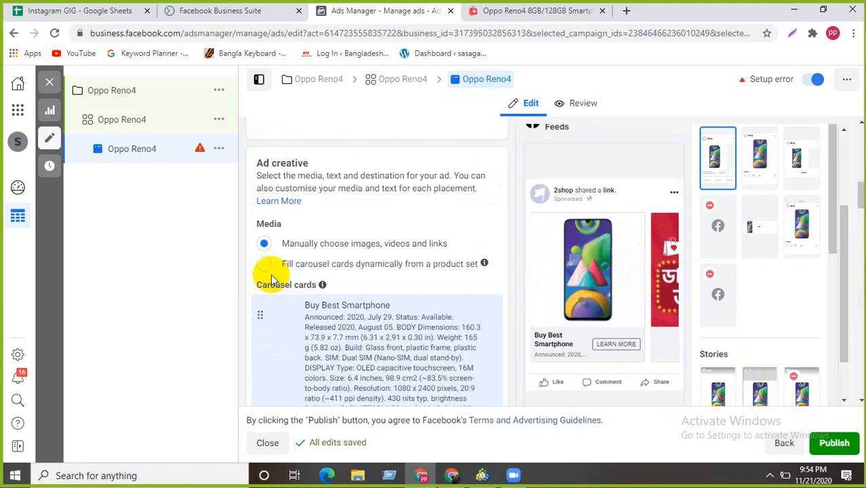
scroll(308, 265, up, 2)
scroll(309, 265, up, 1)
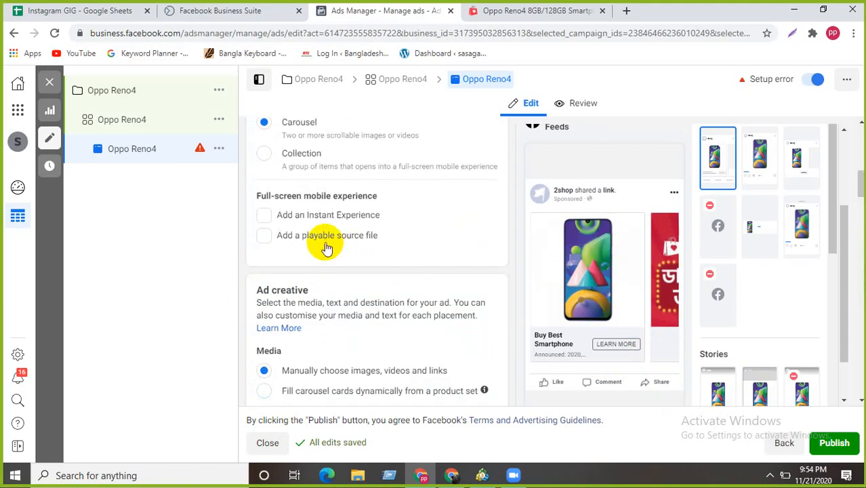
scroll(401, 252, up, 2)
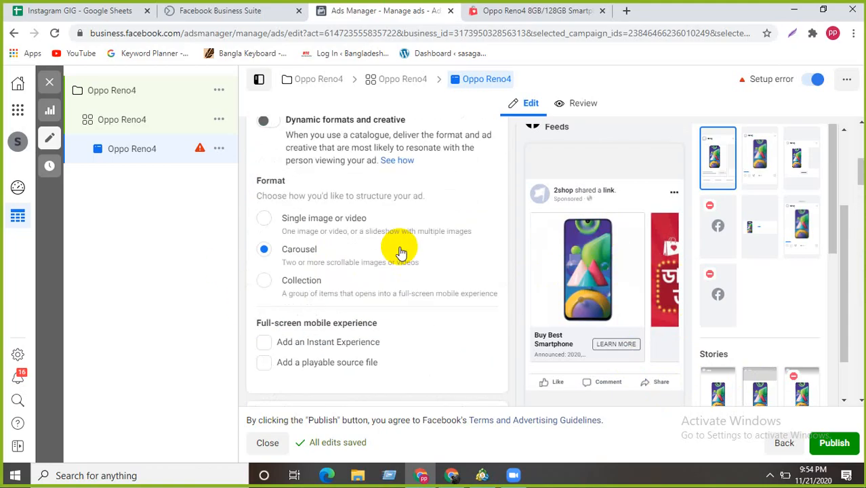
scroll(402, 253, down, 7)
scroll(402, 251, down, 10)
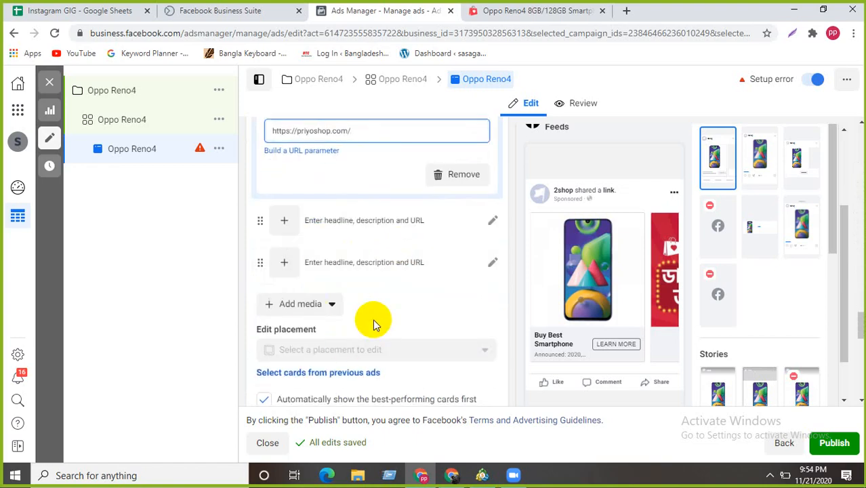
scroll(373, 324, up, 10)
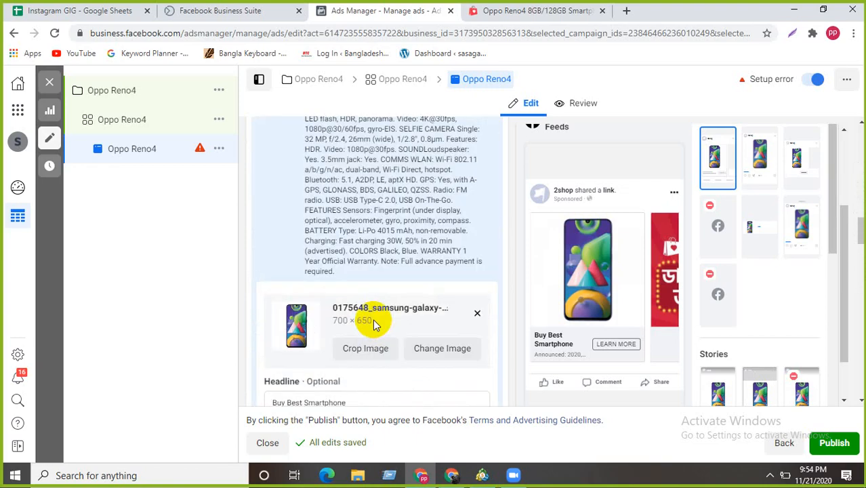
scroll(355, 383, down, 1)
click(360, 337)
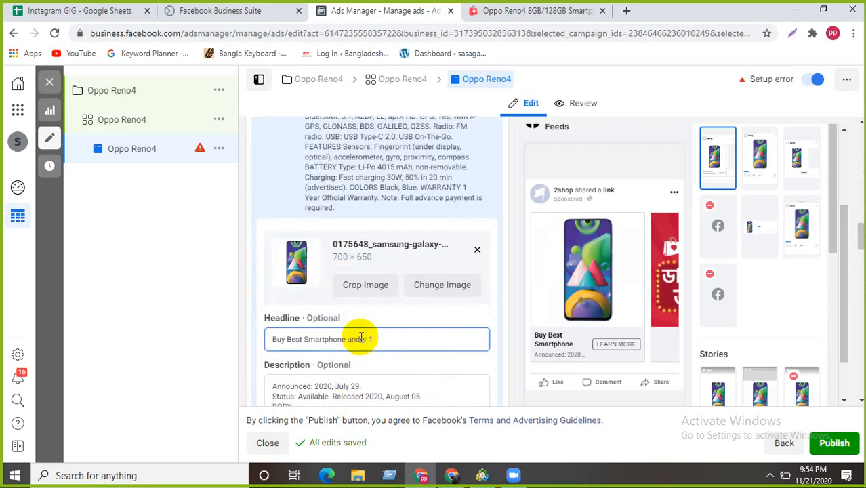
text(under 12k)
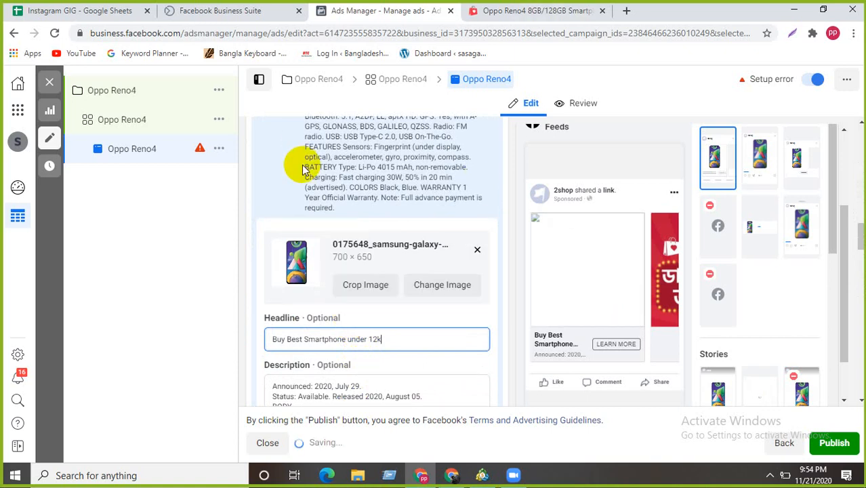
scroll(303, 169, down, 2)
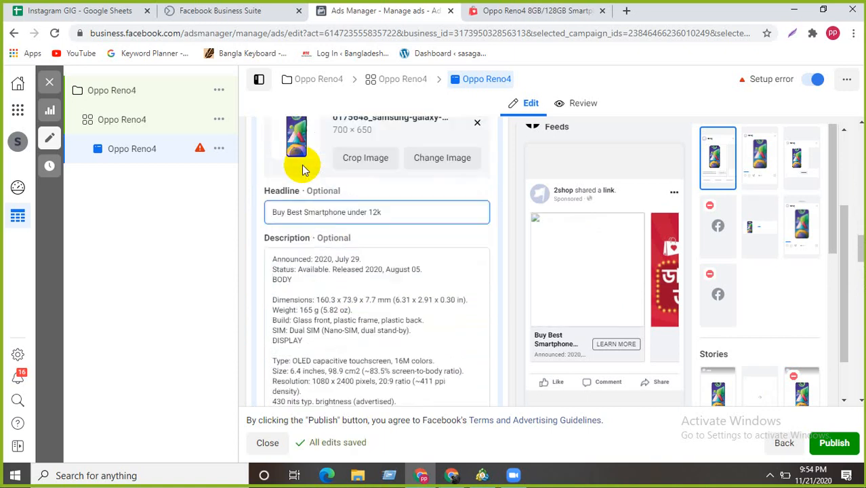
scroll(303, 169, down, 8)
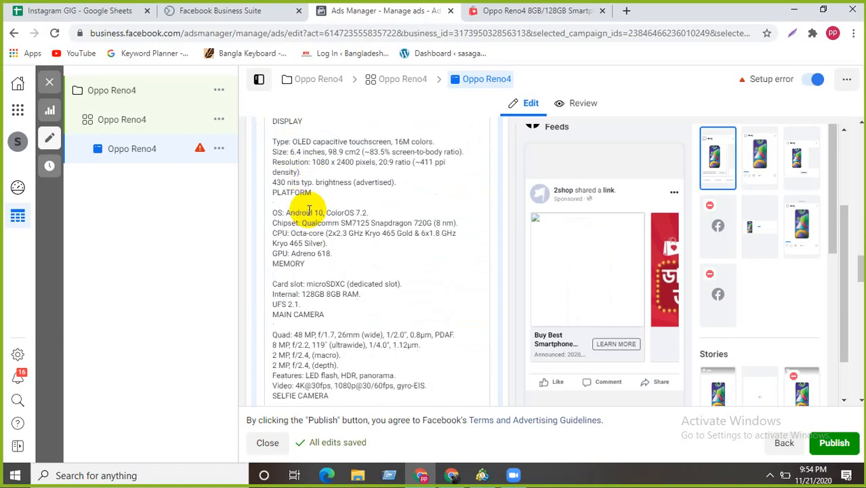
scroll(276, 220, down, 4)
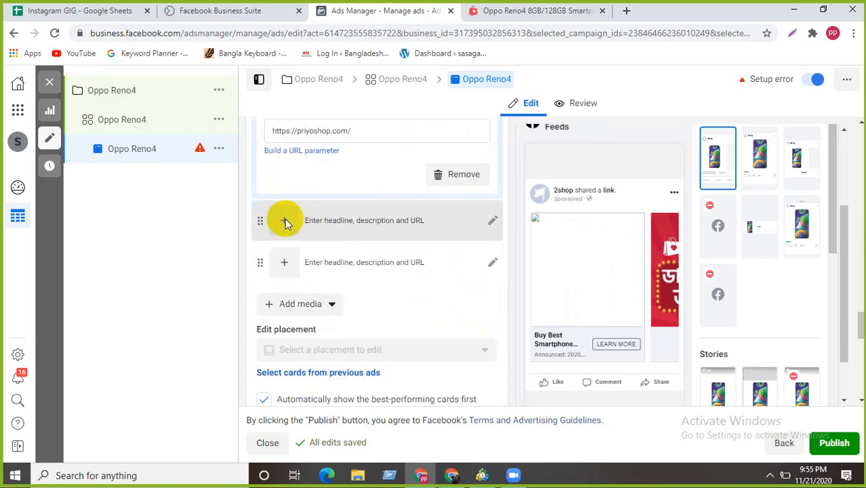
click(285, 219)
scroll(285, 224, down, 5)
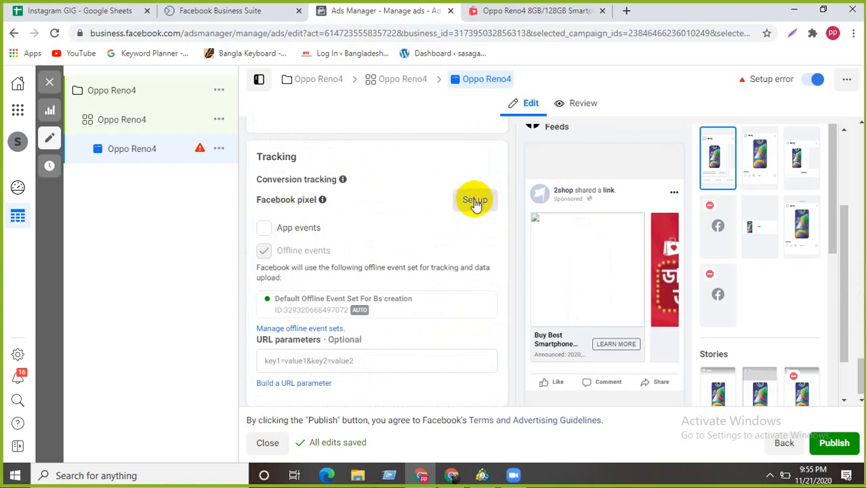
scroll(386, 252, up, 3)
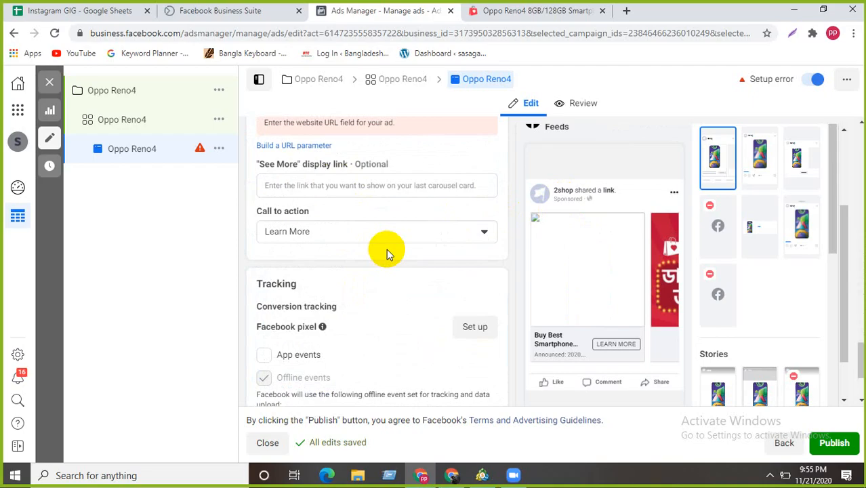
scroll(318, 207, up, 2)
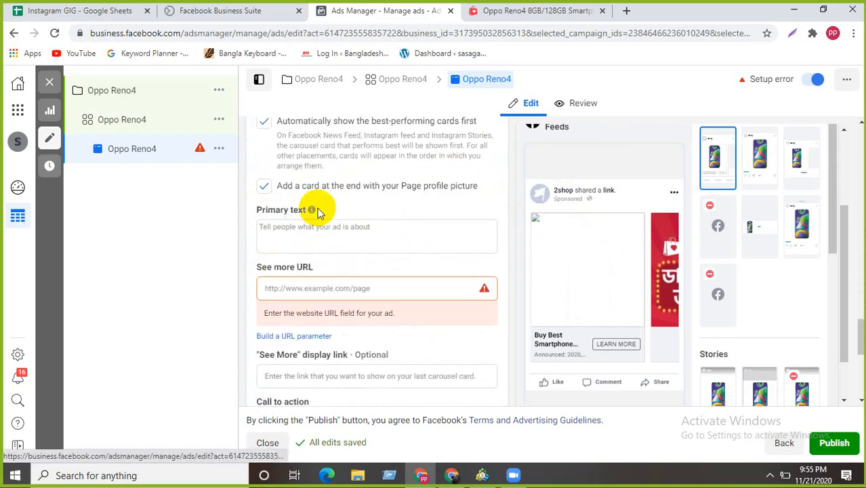
click(326, 289)
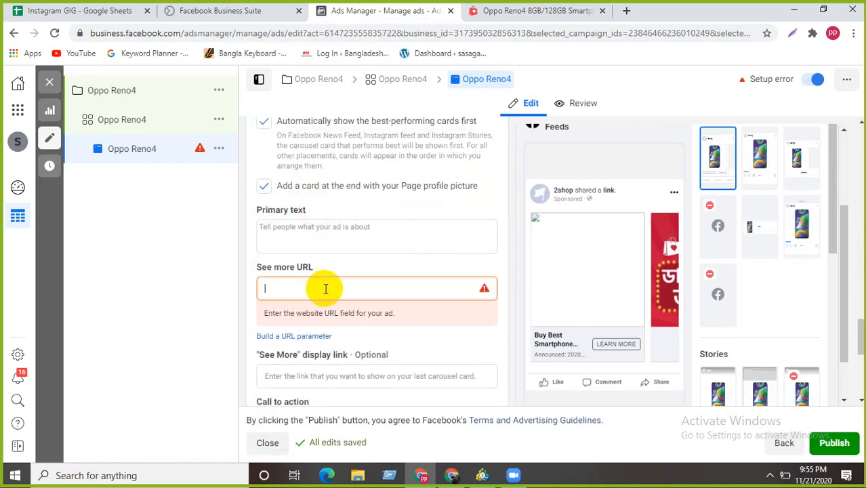
text(https://priyoshop.com/)
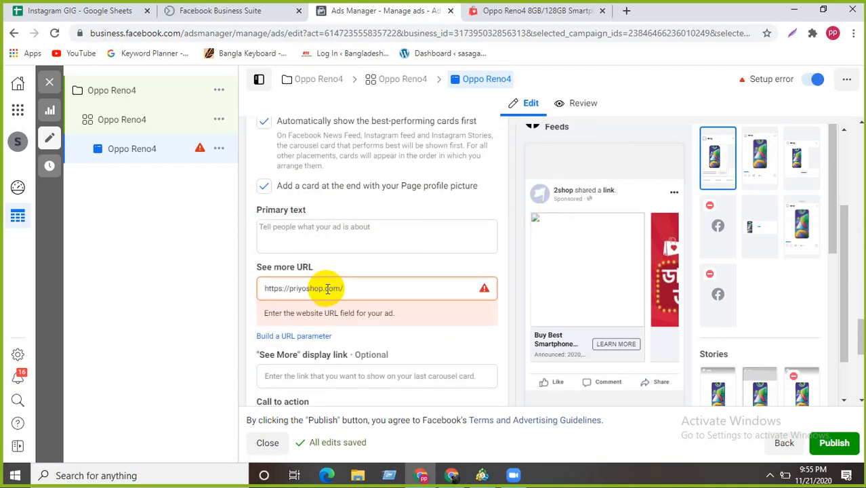
scroll(289, 227, up, 2)
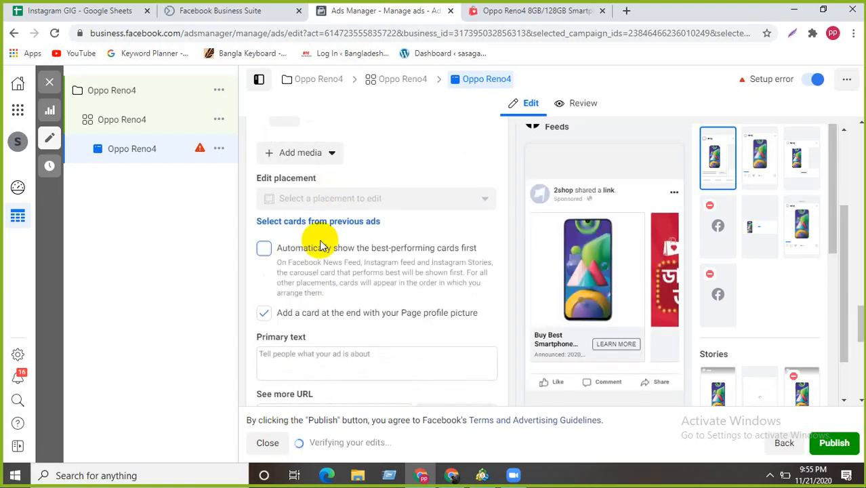
- Add another image card to the carousel and expand it
scroll(284, 219, up, 1)
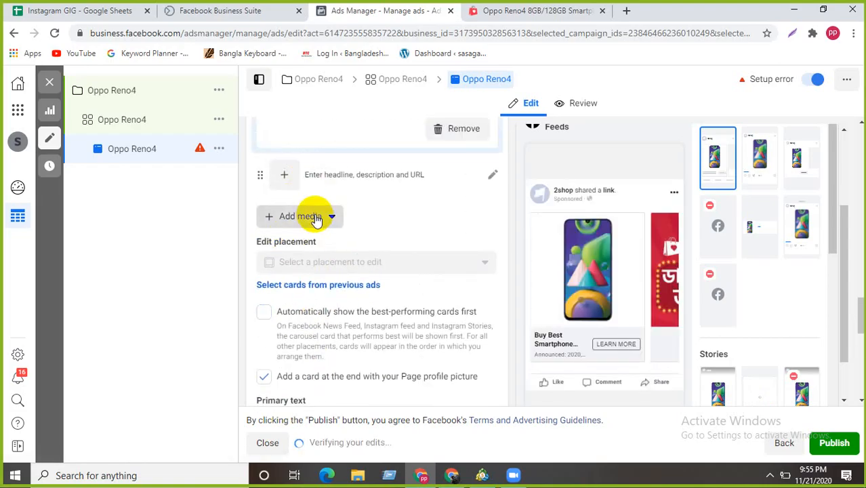
click(316, 220)
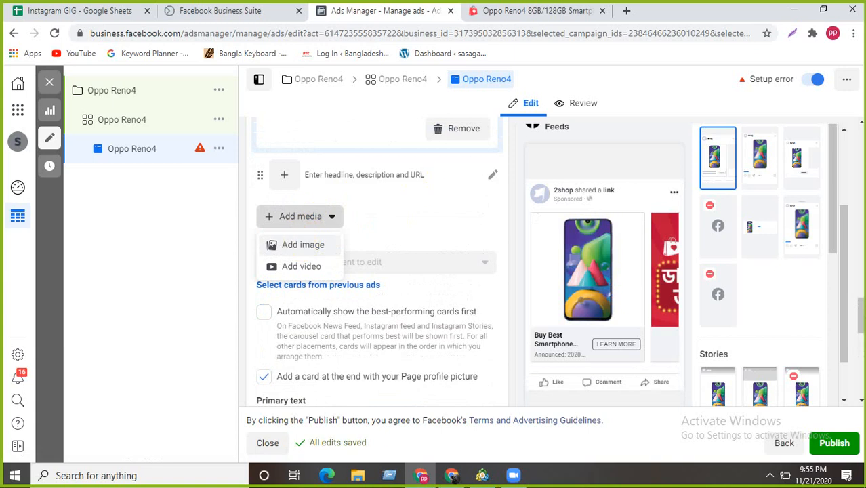
click(303, 244)
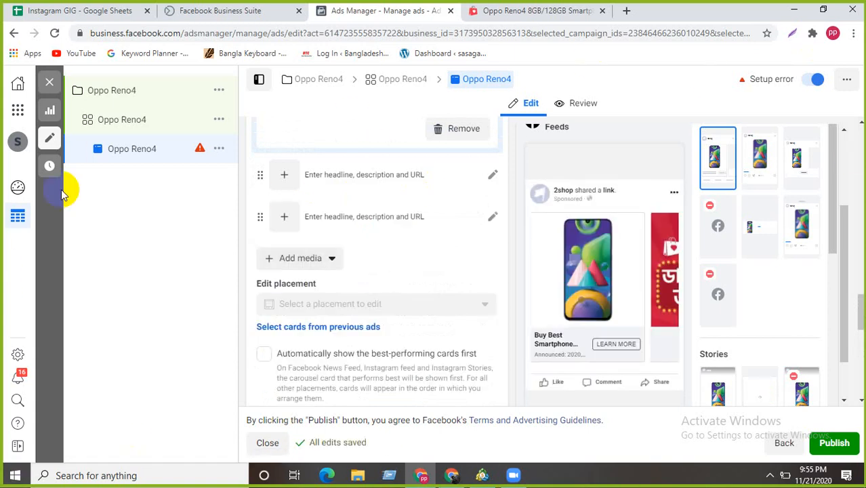
click(282, 218)
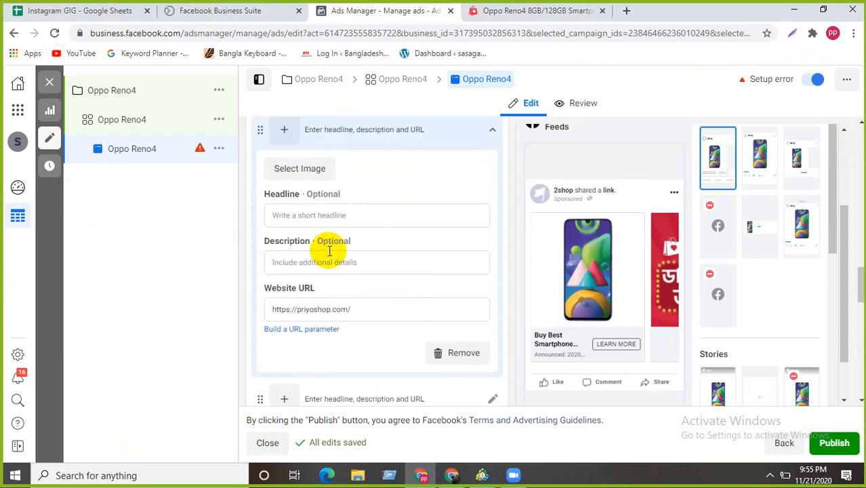
- Open the new card's image picker and start uploading an image from the computer
scroll(396, 170, up, 2)
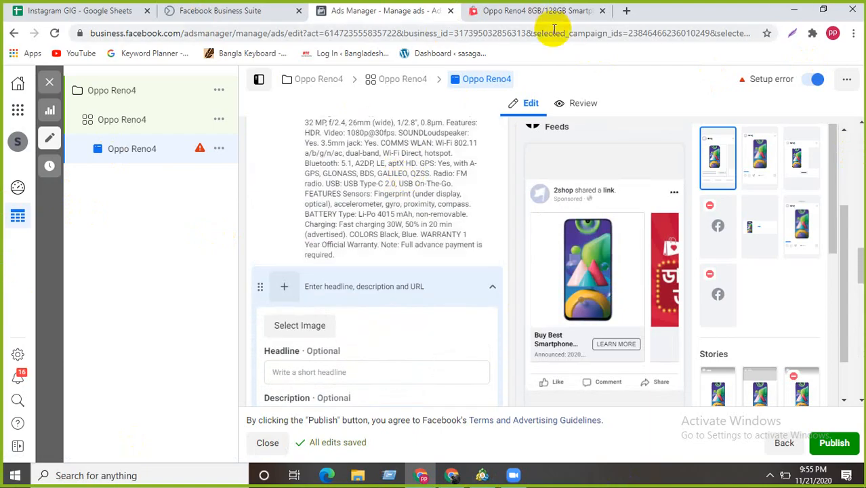
scroll(441, 248, down, 1)
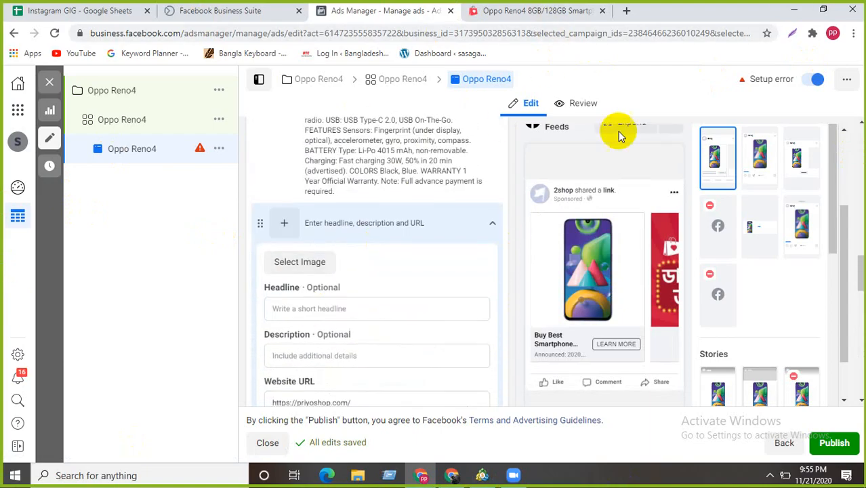
click(300, 271)
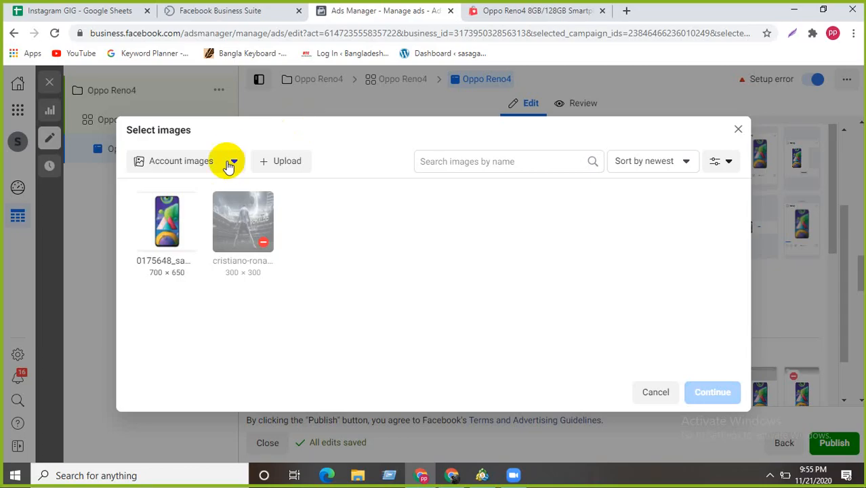
click(278, 162)
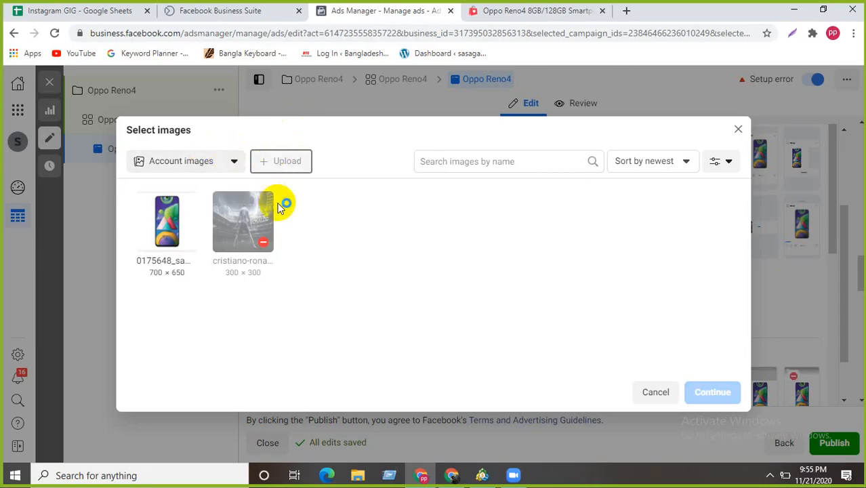